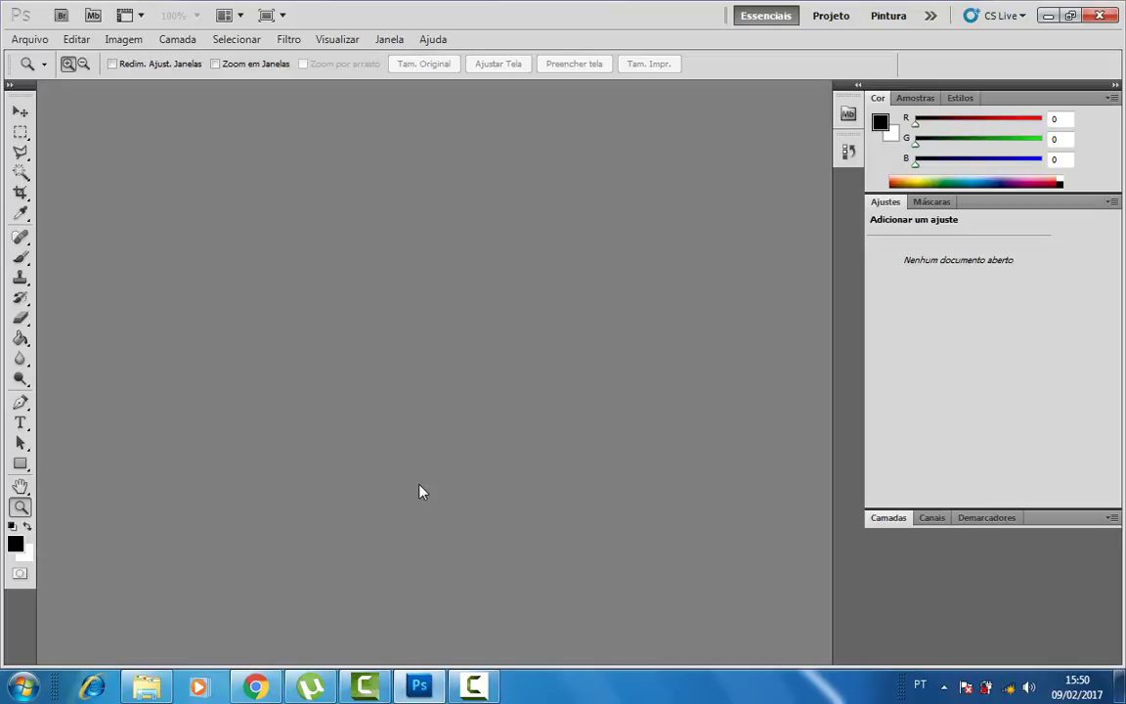
Open Crooked Pisa.jpg from the LessonTwo folder with Adobe Photoshop CS5 via Open With.
click(147, 687)
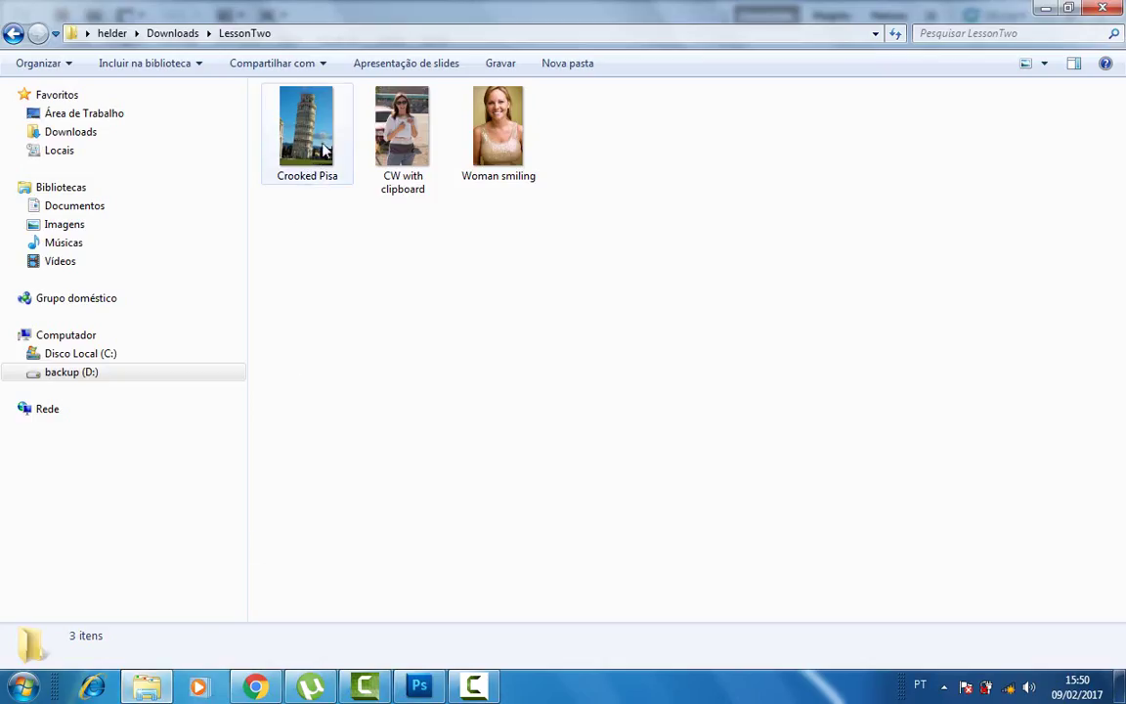
click(306, 146)
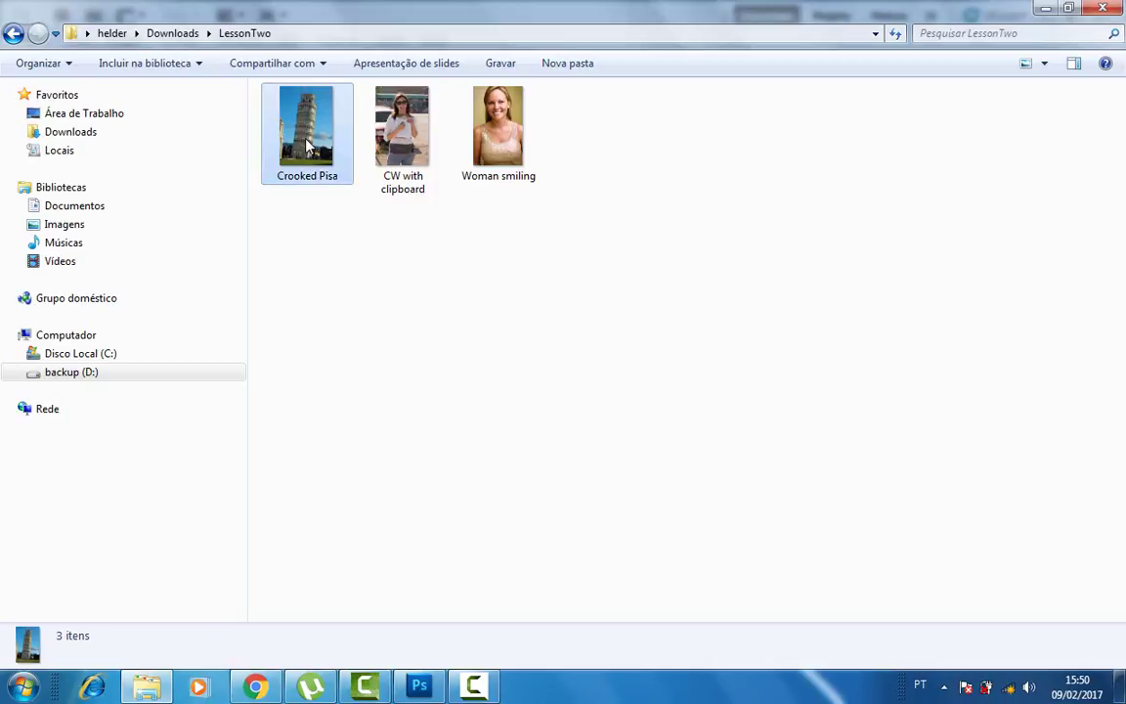
right_click(306, 140)
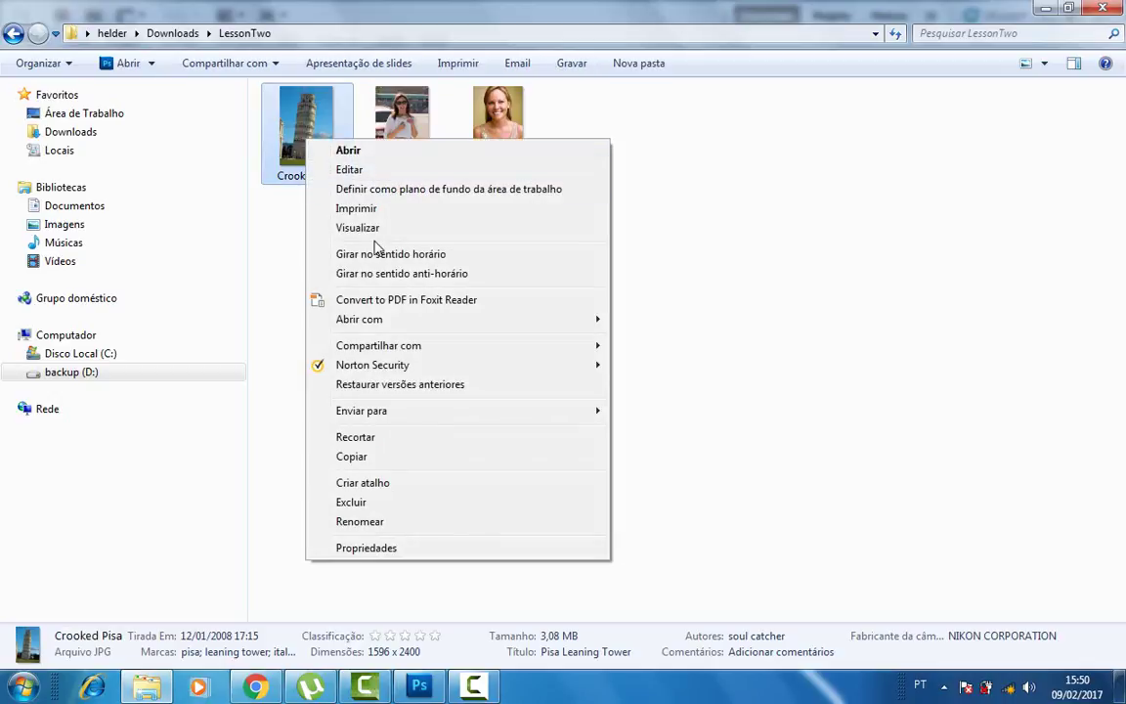
mouse_move(420, 318)
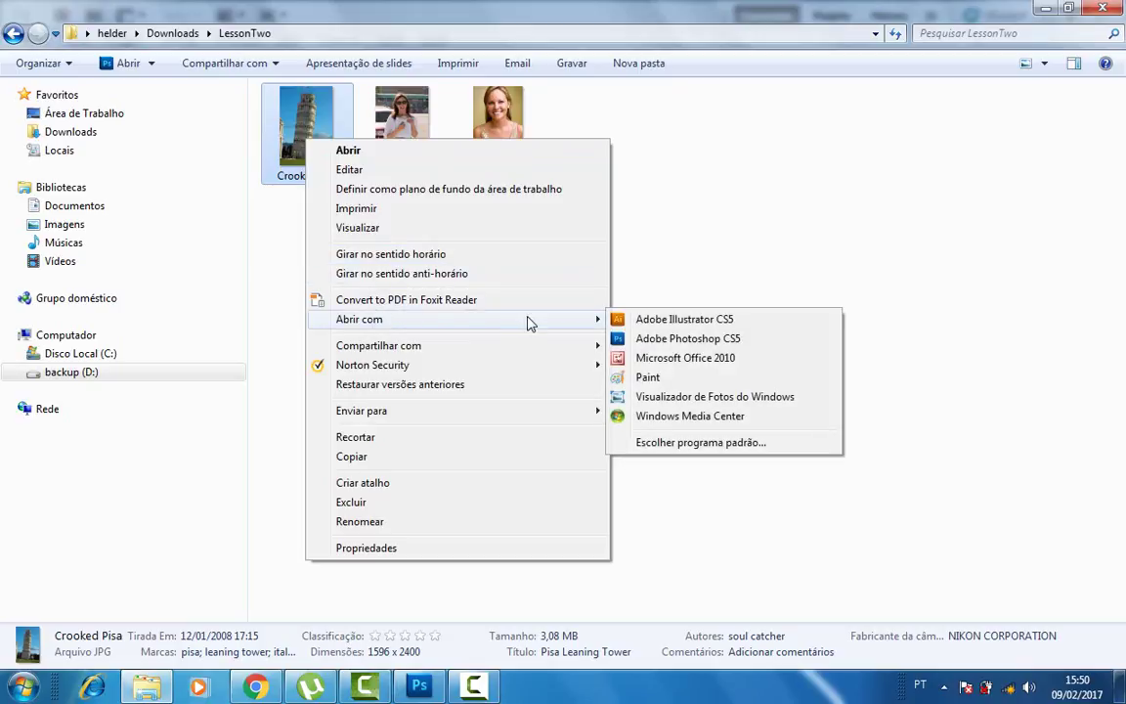
click(637, 338)
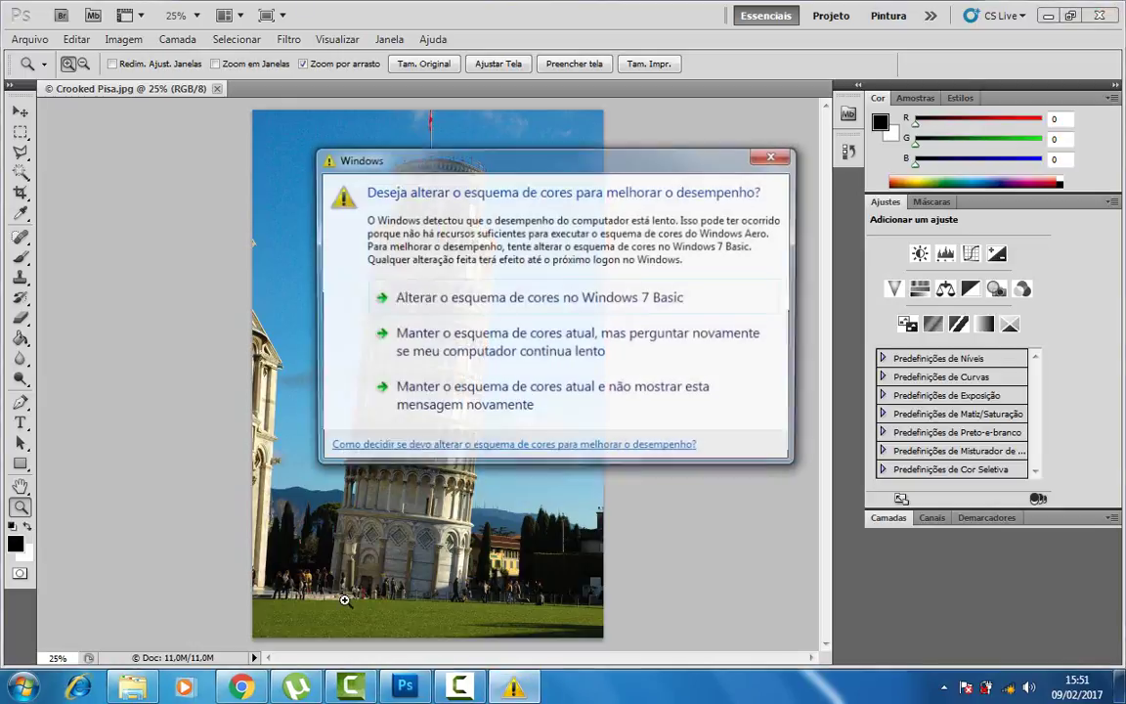
Switch Windows to the Windows 7 Basic colour scheme and select the Spot Healing Brush tool.
click(588, 311)
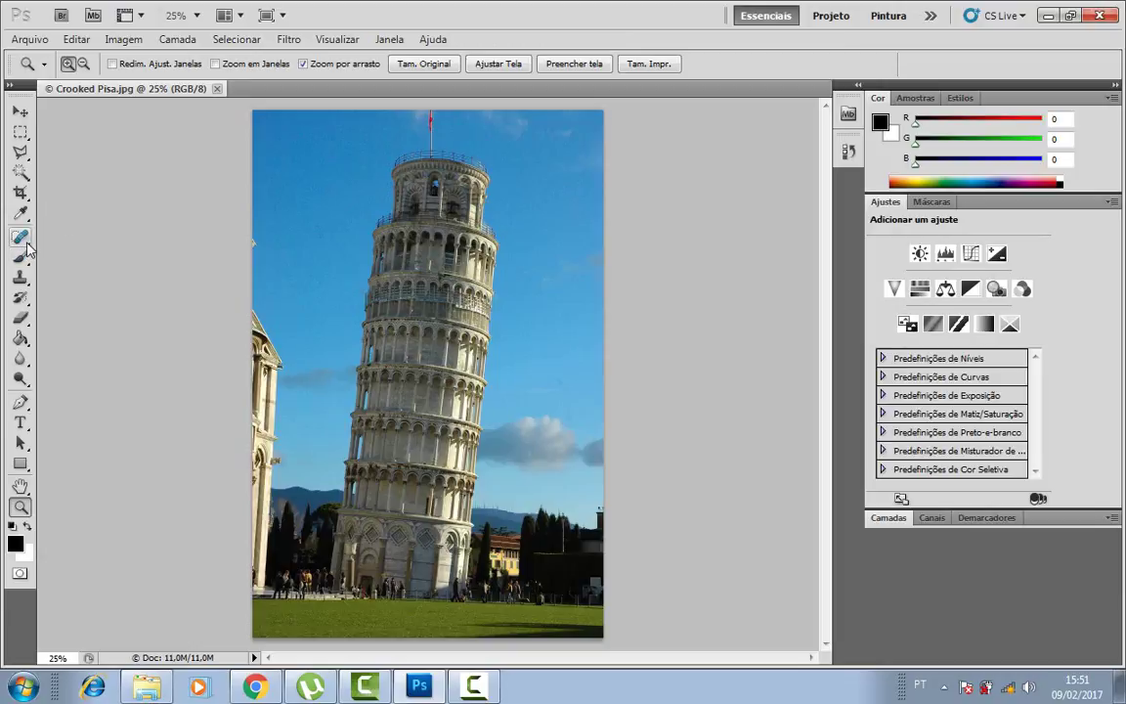
click(26, 245)
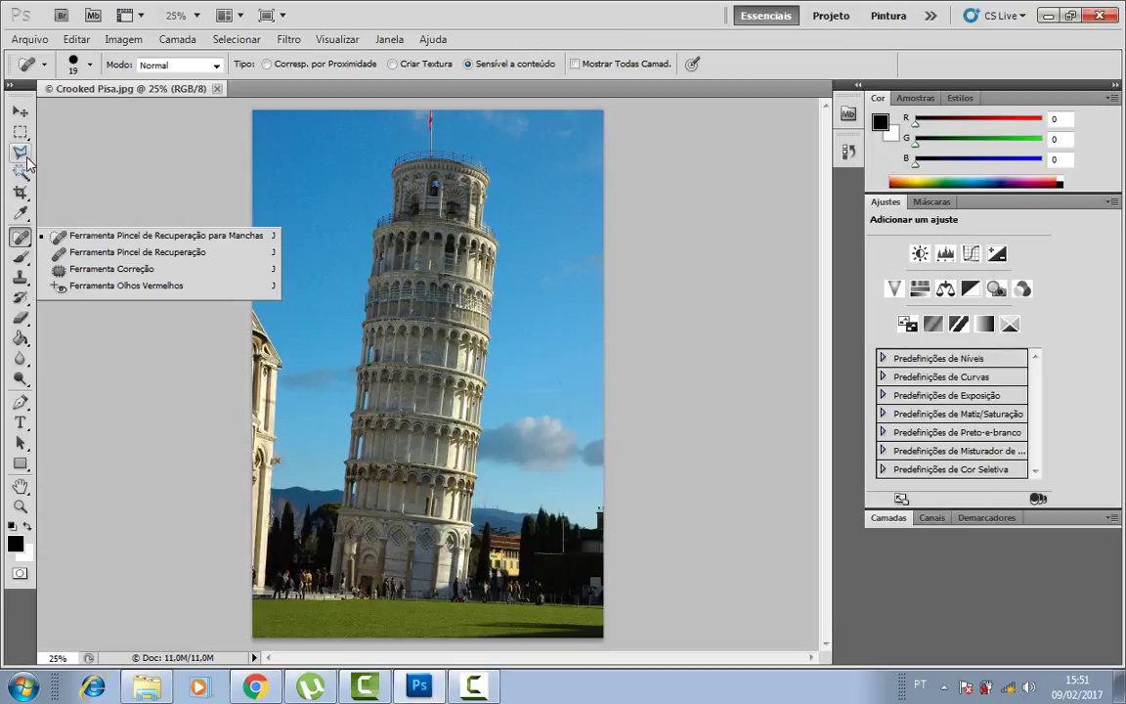
Browse the lasso, magic wand, eyedropper, crop, stamp, brush, healing and history tool groups.
click(22, 153)
click(22, 174)
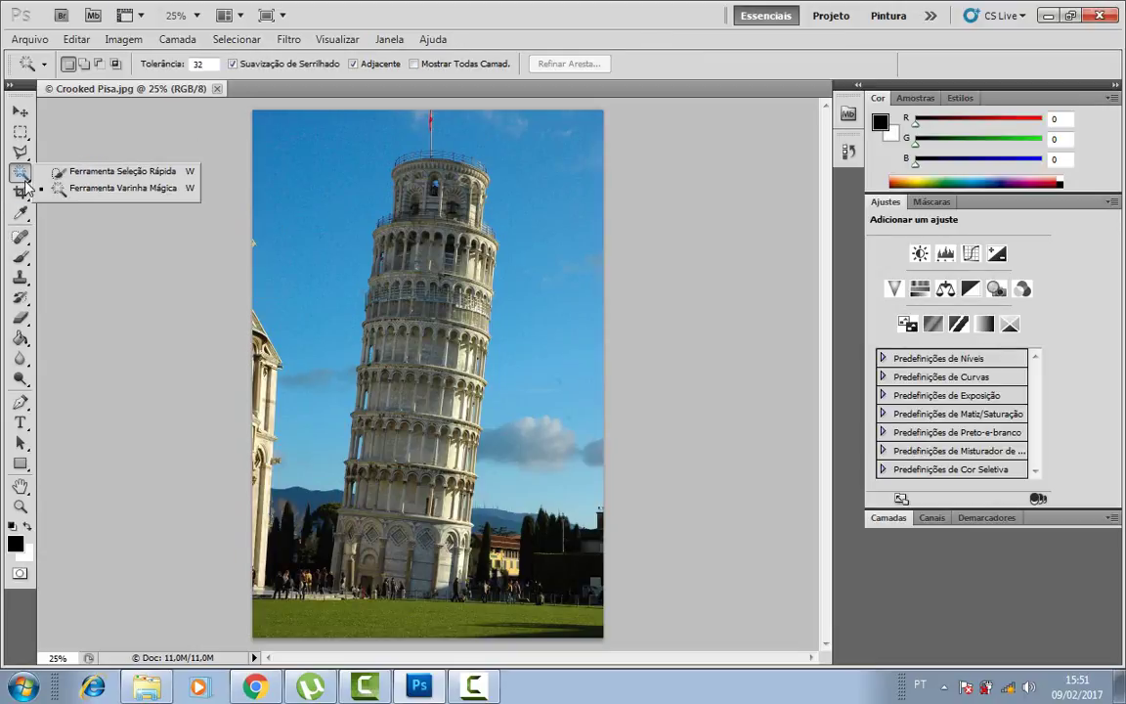
click(21, 212)
click(21, 193)
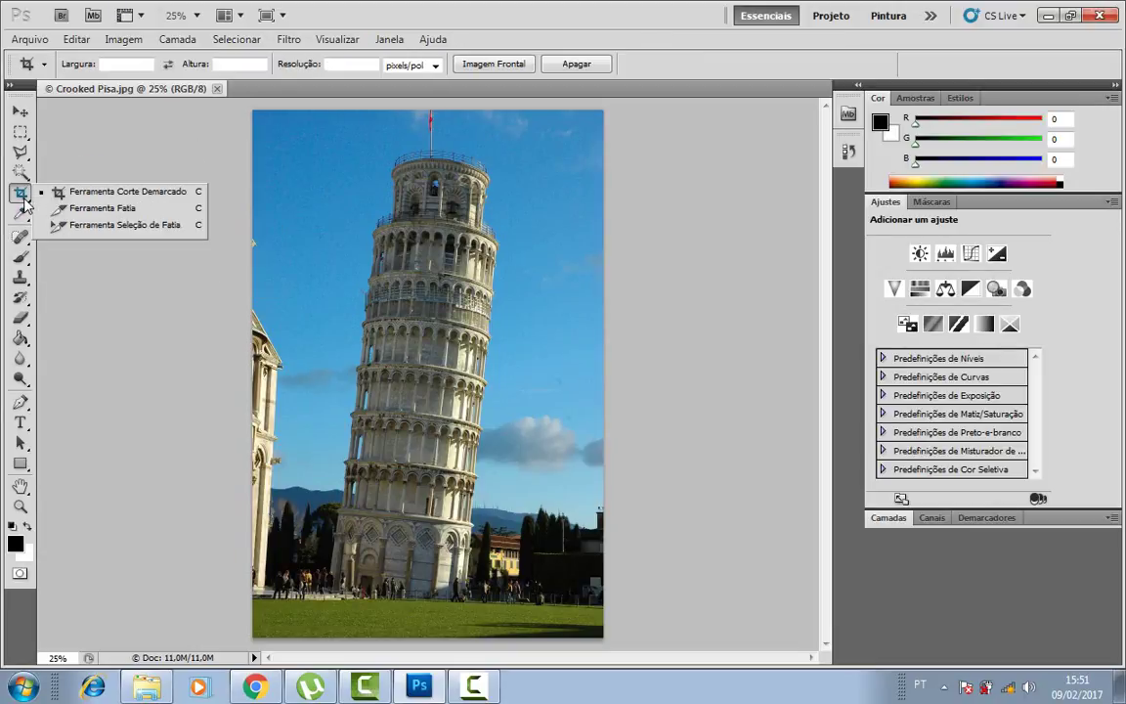
click(21, 277)
click(21, 257)
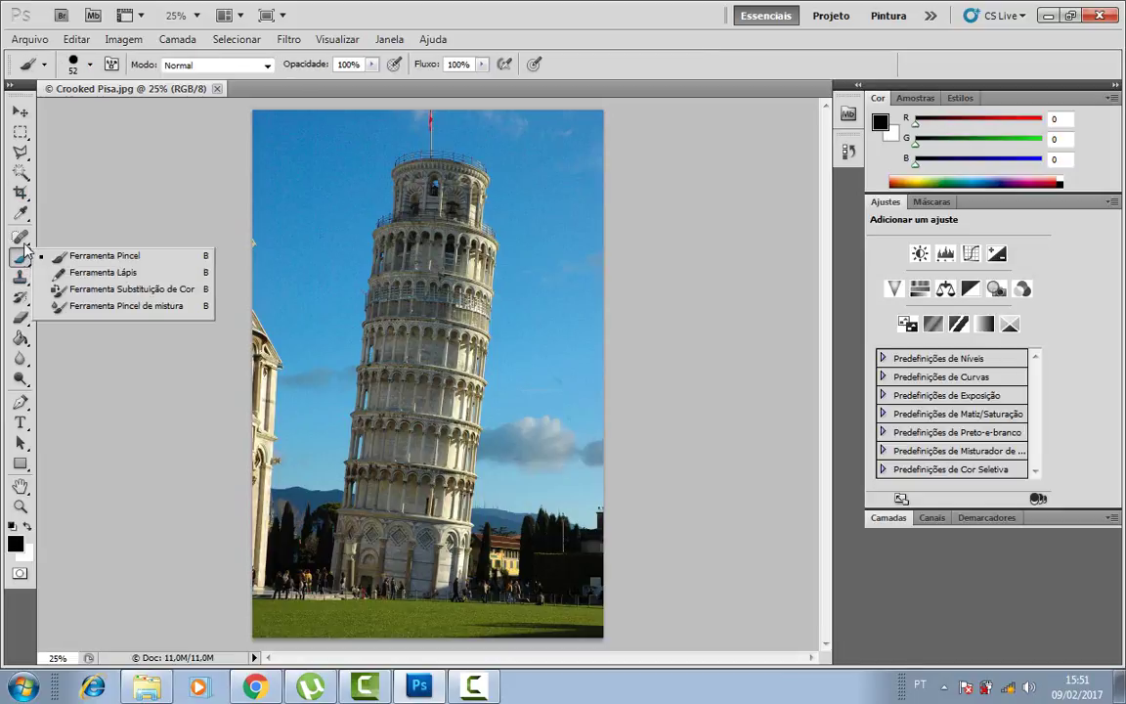
click(22, 236)
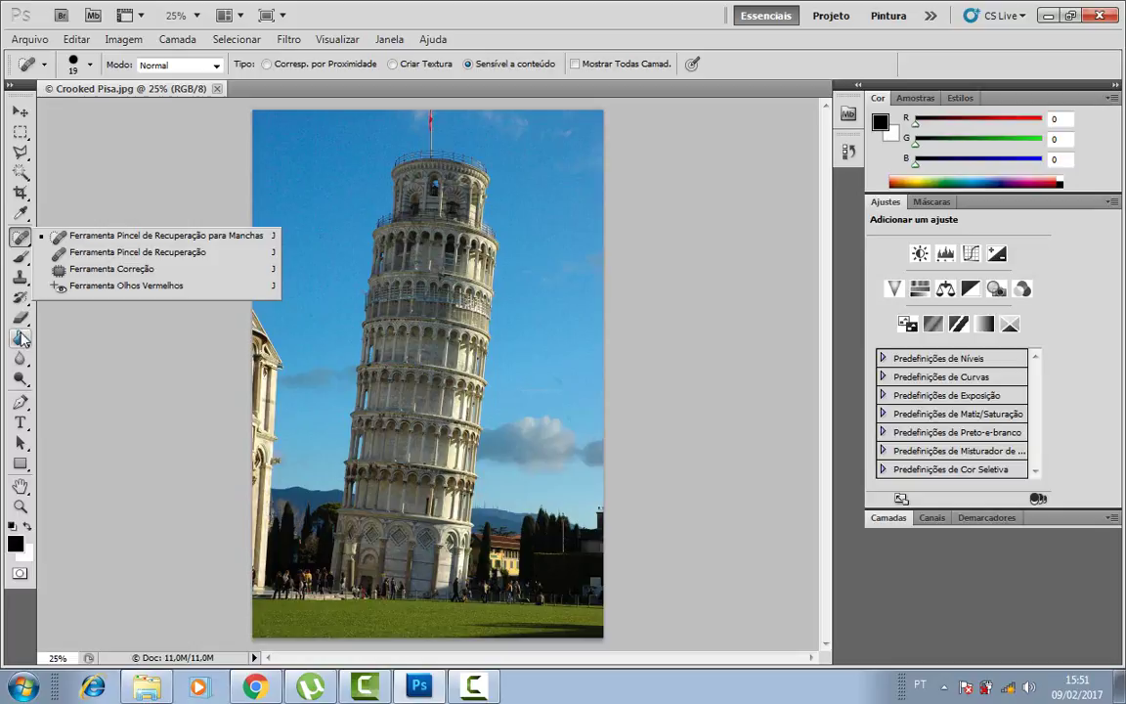
click(21, 298)
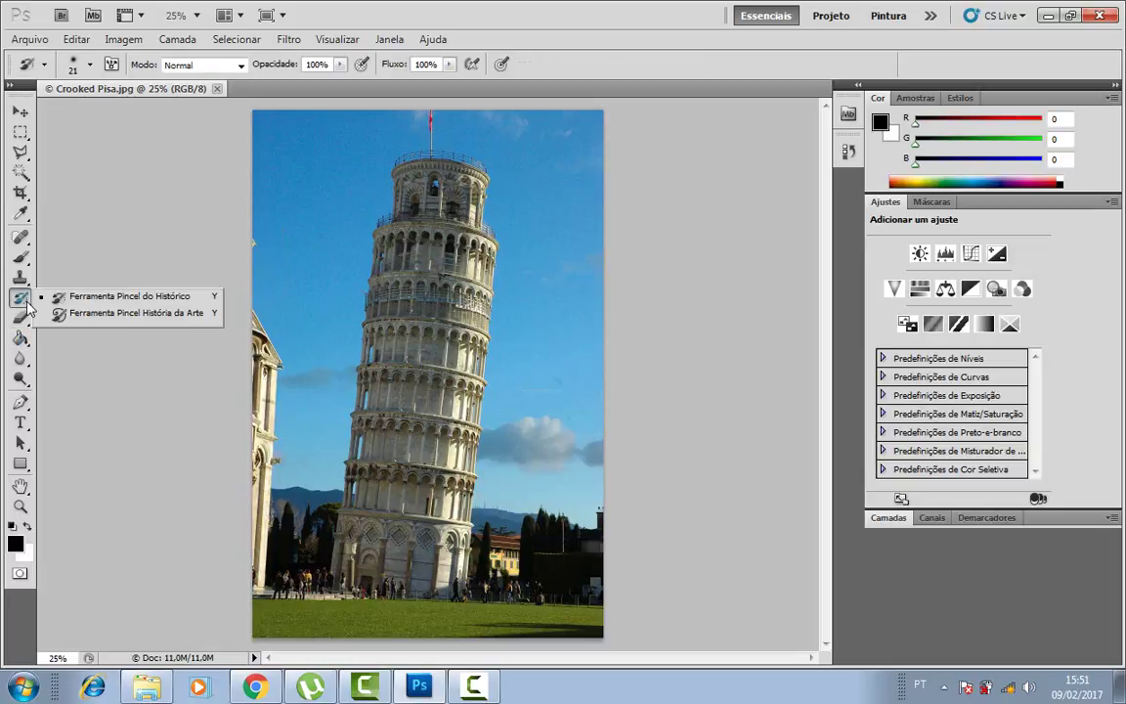
Select the Ruler tool (Ferramenta Régua) from the Eyedropper tool group.
click(25, 156)
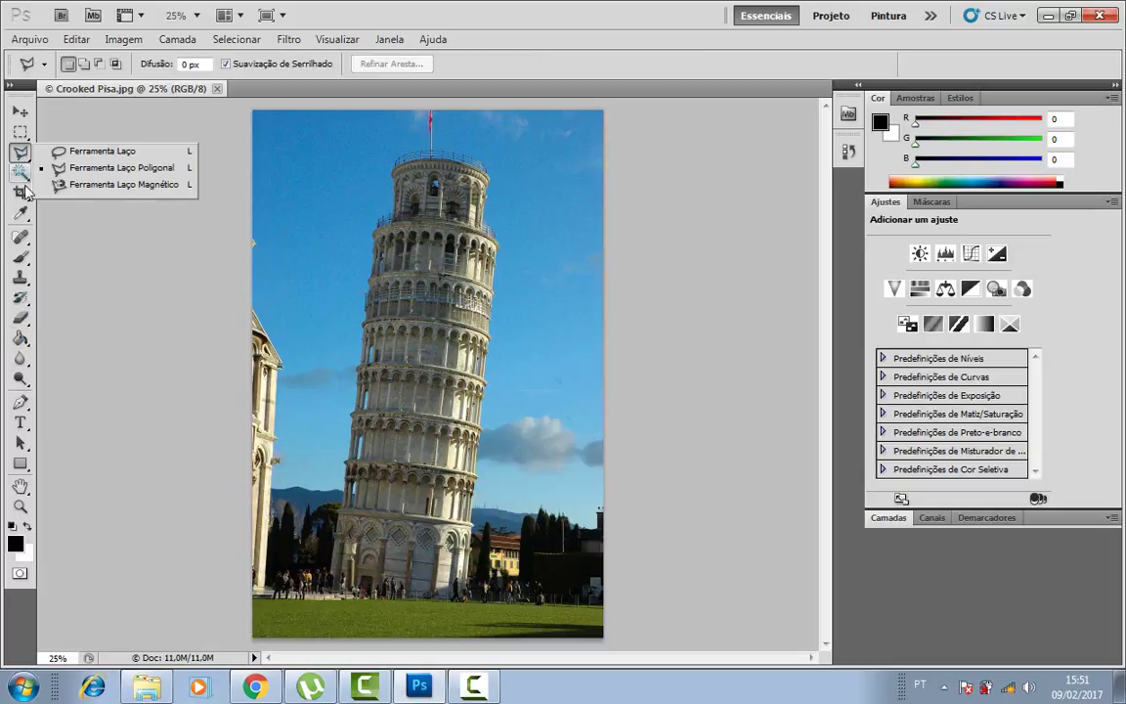
click(22, 193)
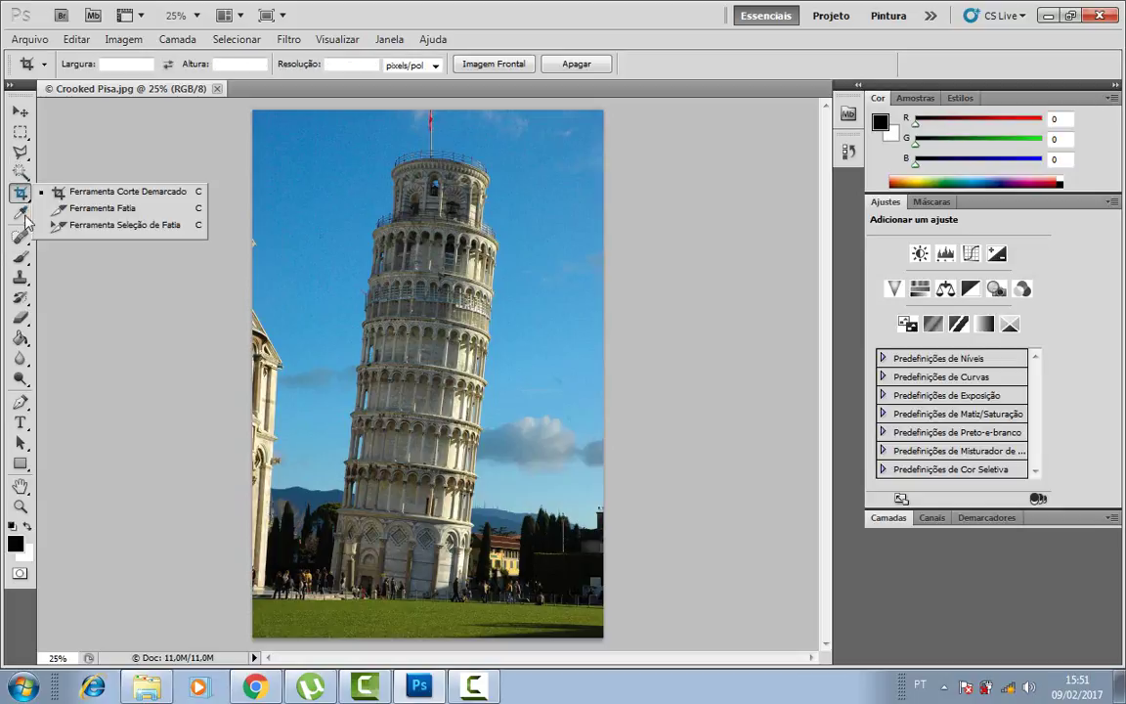
click(24, 216)
click(21, 214)
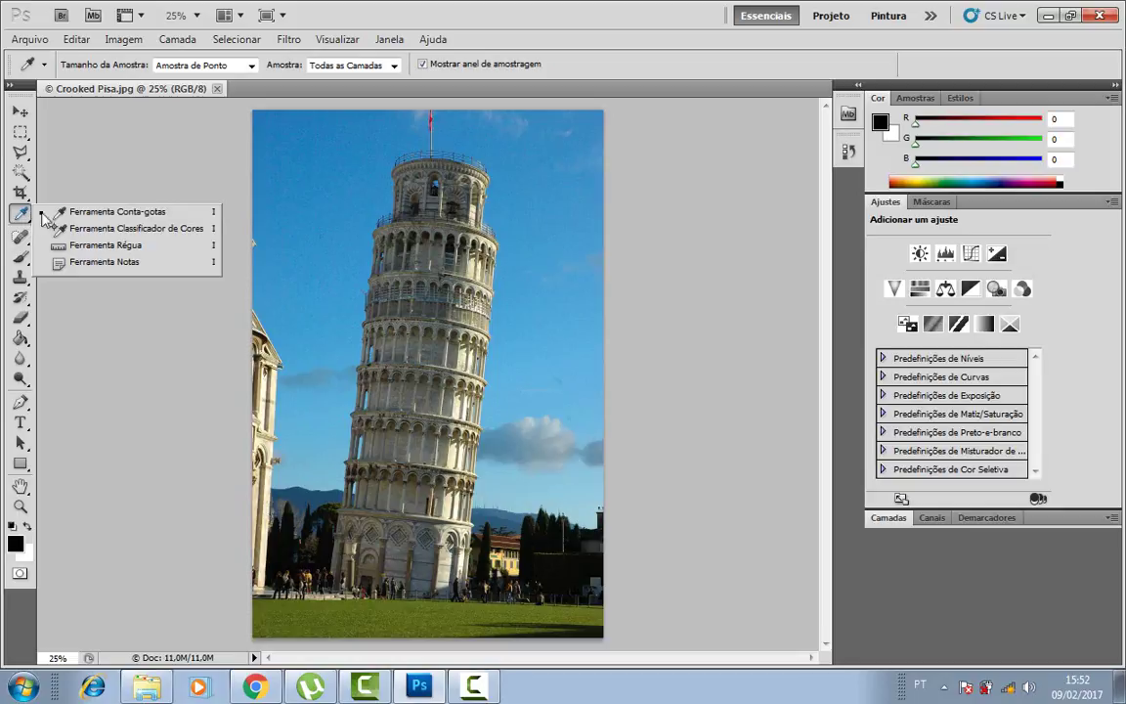
click(88, 254)
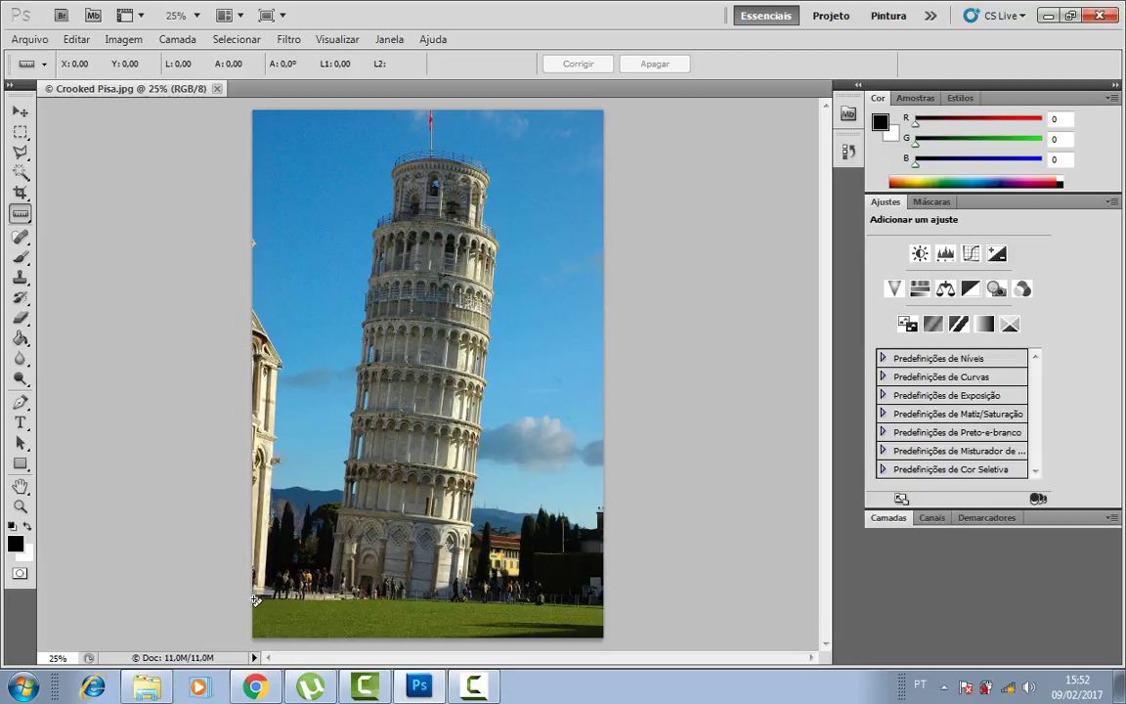
Measure the ground line with the Ruler and straighten the photo by -1,4° using Corrigir.
drag(255, 599, 604, 613)
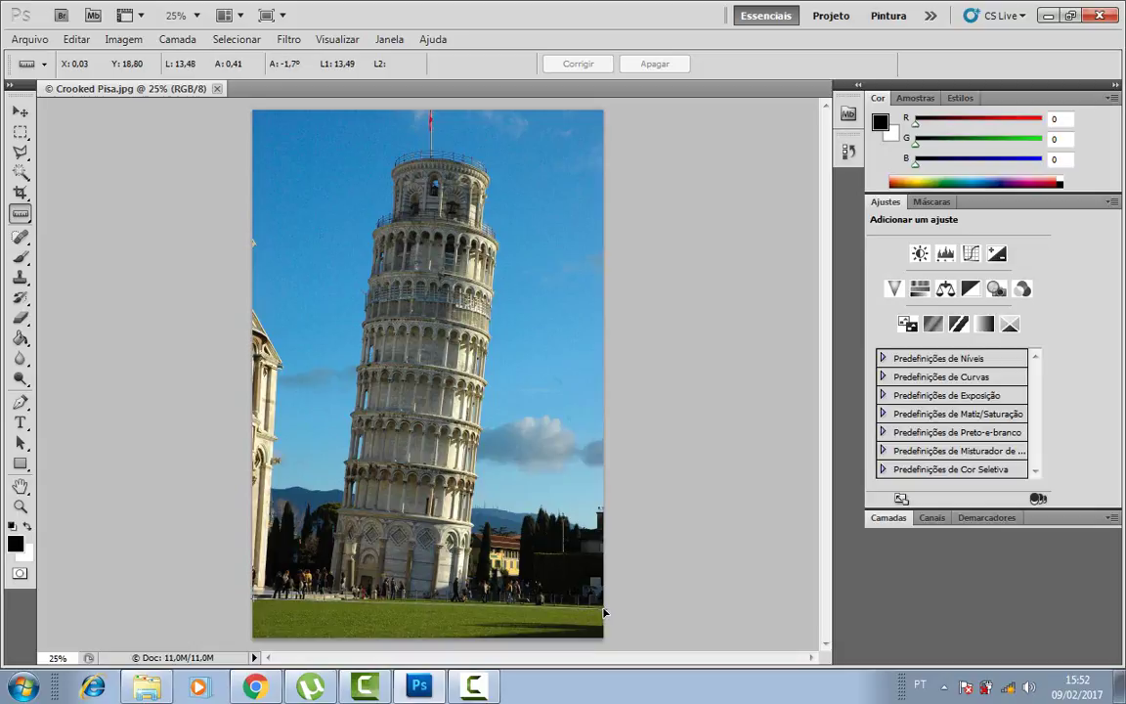
drag(604, 612, 604, 610)
drag(604, 610, 604, 610)
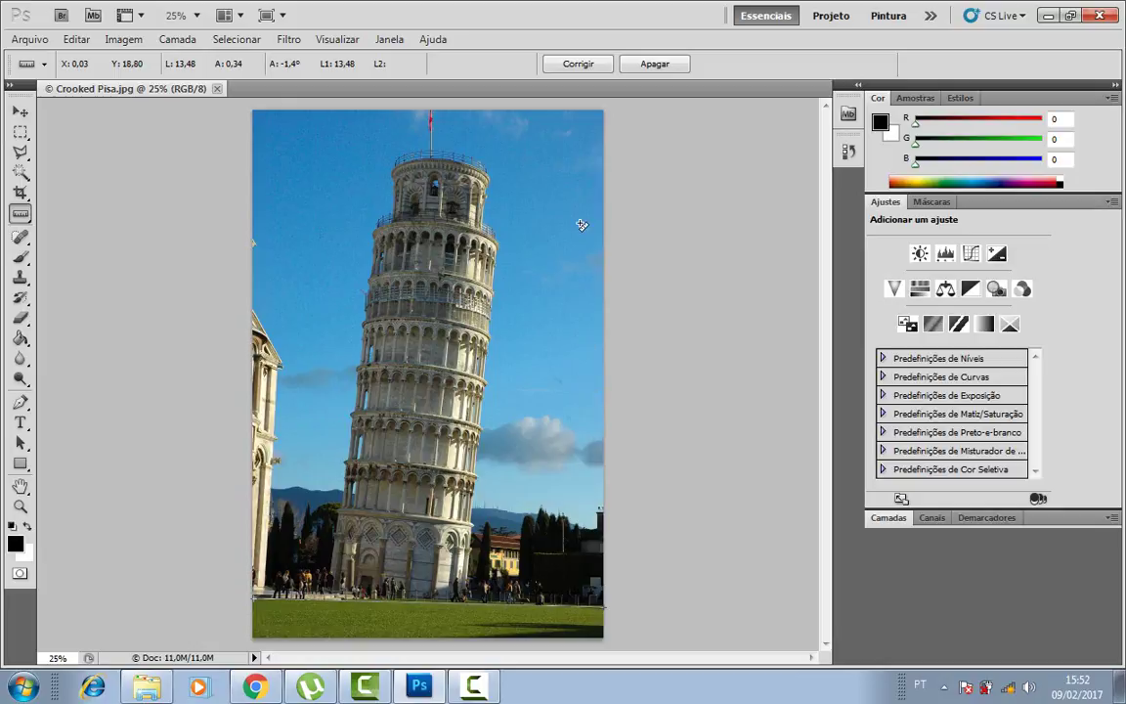
click(579, 65)
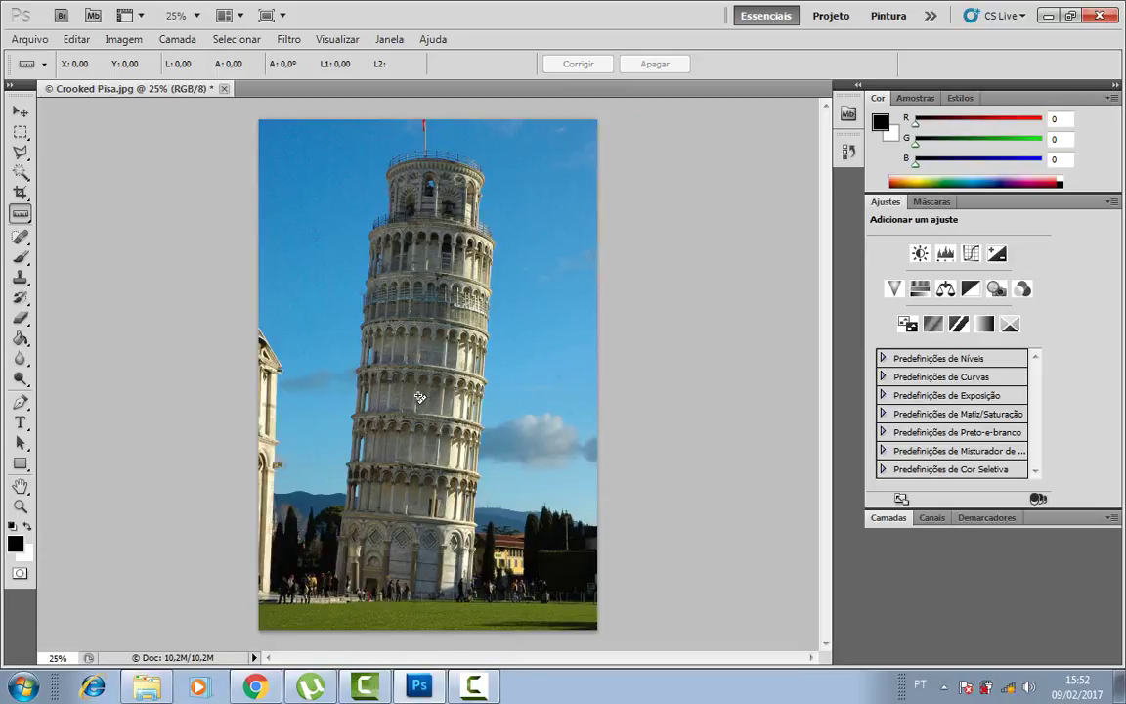
Crop the straightened photo, pulling in the left edge, reducing it to 9,50M.
click(20, 193)
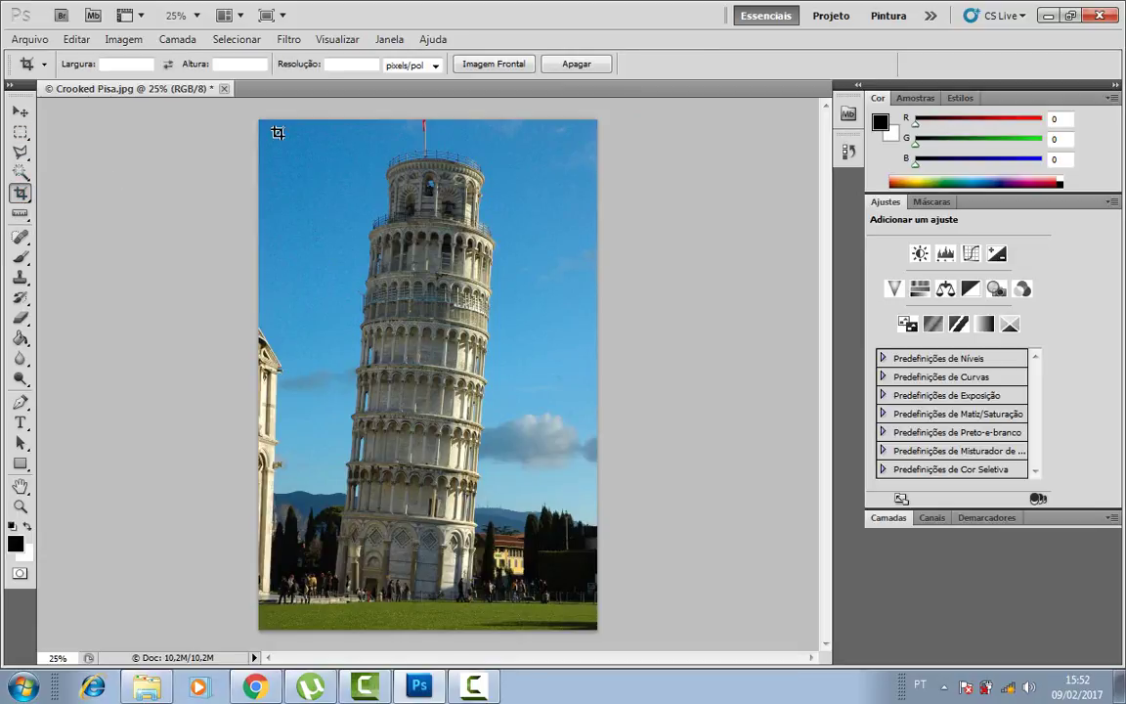
mouse_move(269, 128)
mouse_down()
mouse_move(582, 561)
mouse_move(594, 640)
mouse_up()
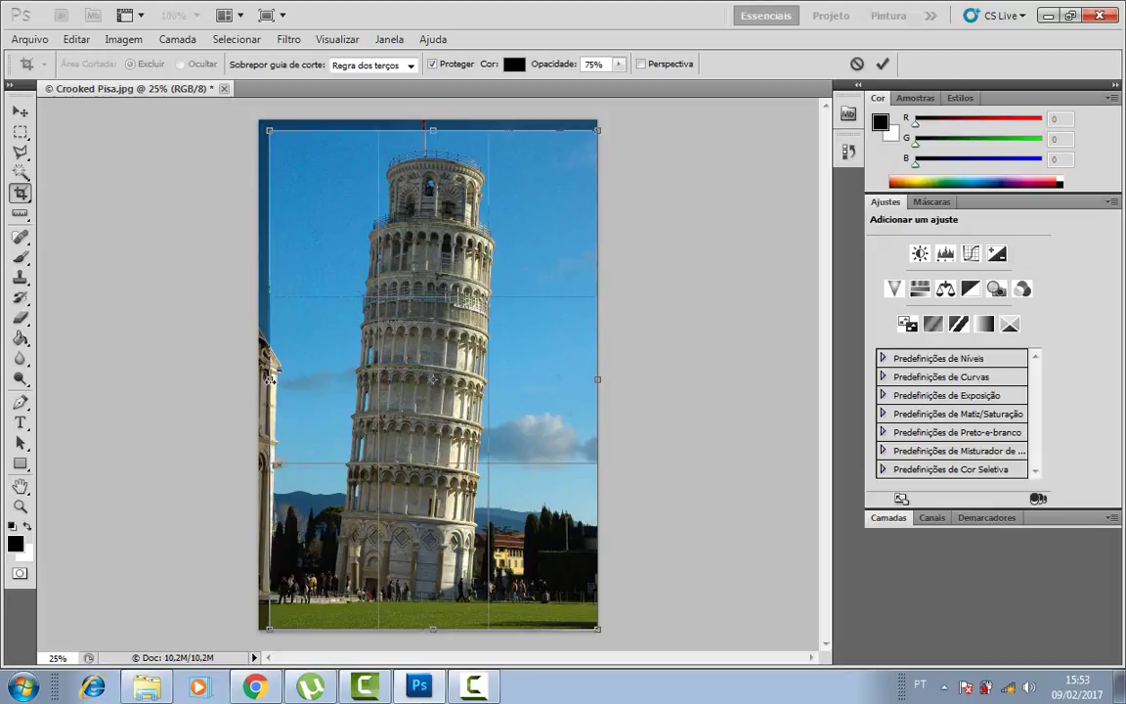
drag(270, 381, 282, 384)
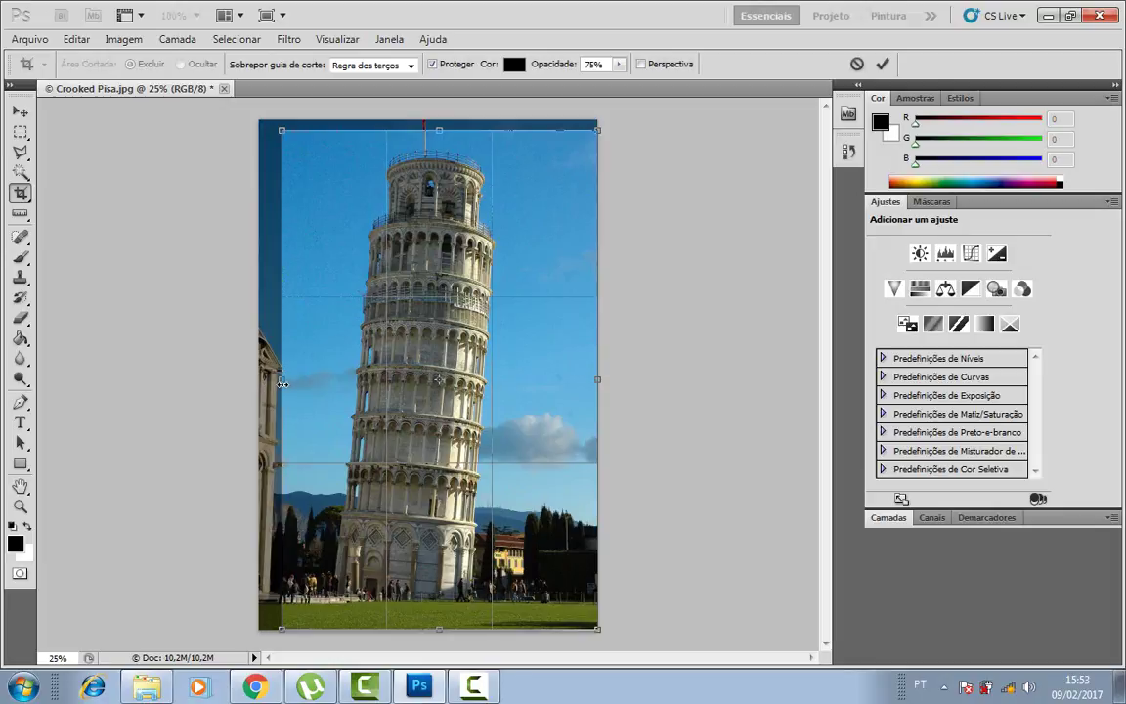
drag(439, 128, 440, 124)
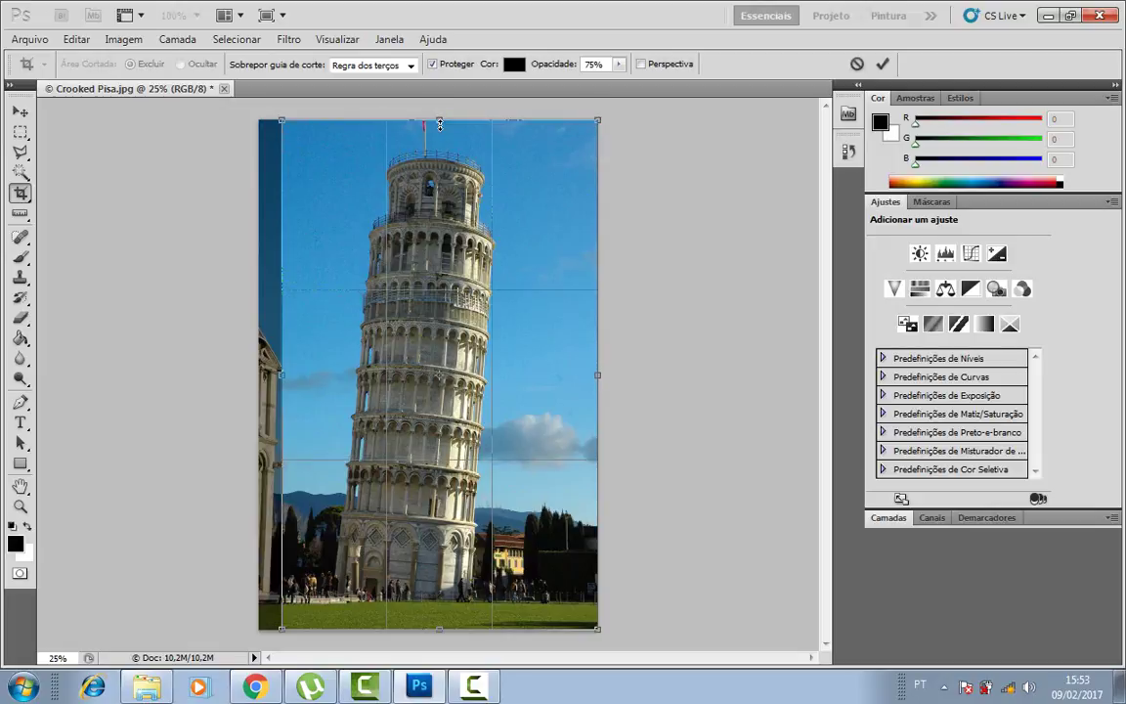
key(Return)
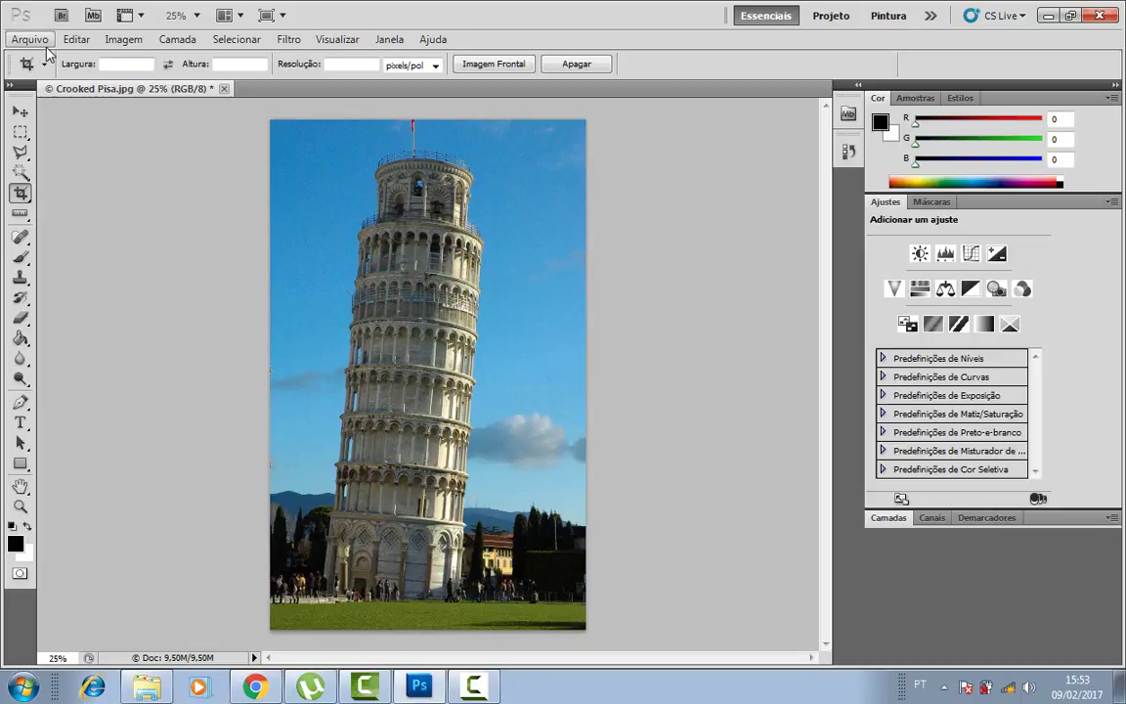
Save Crooked Pisa.jpg, then apply Auto Tone and Auto Color to it.
click(30, 39)
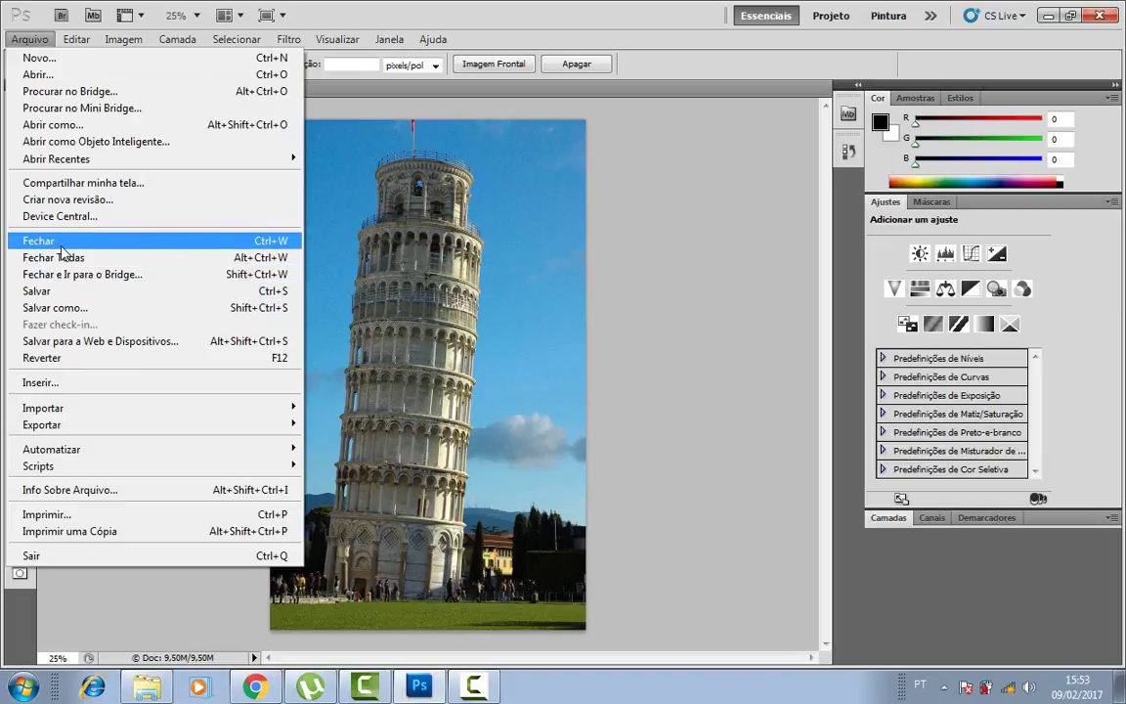
click(57, 292)
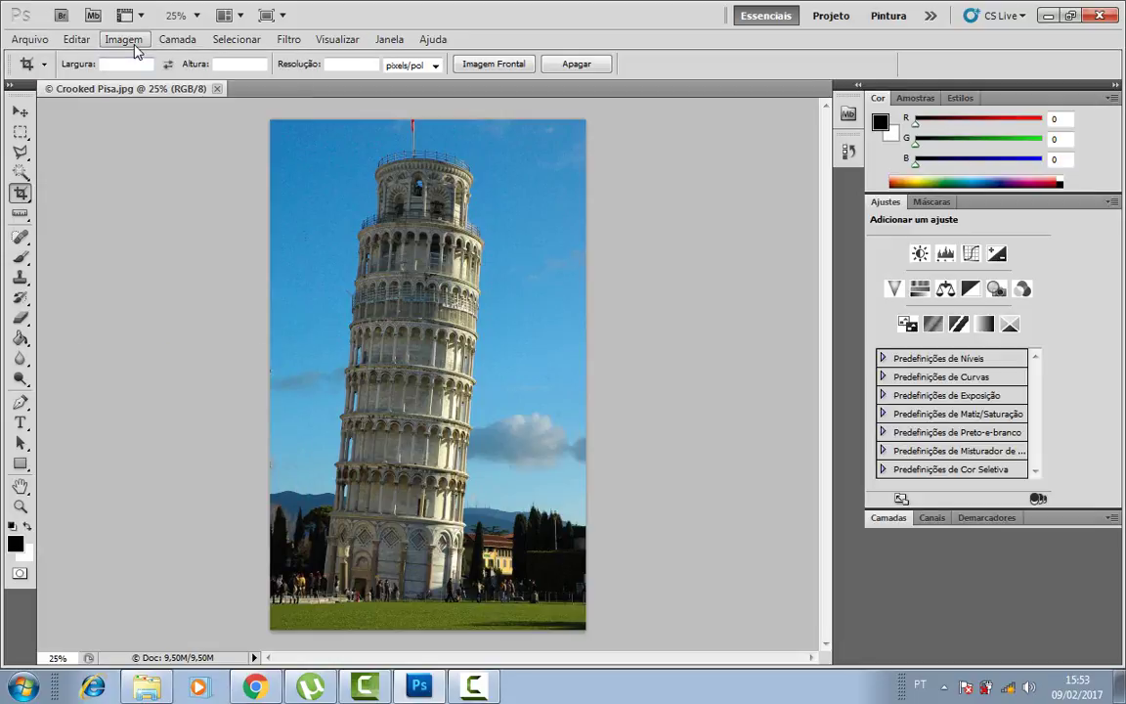
click(124, 39)
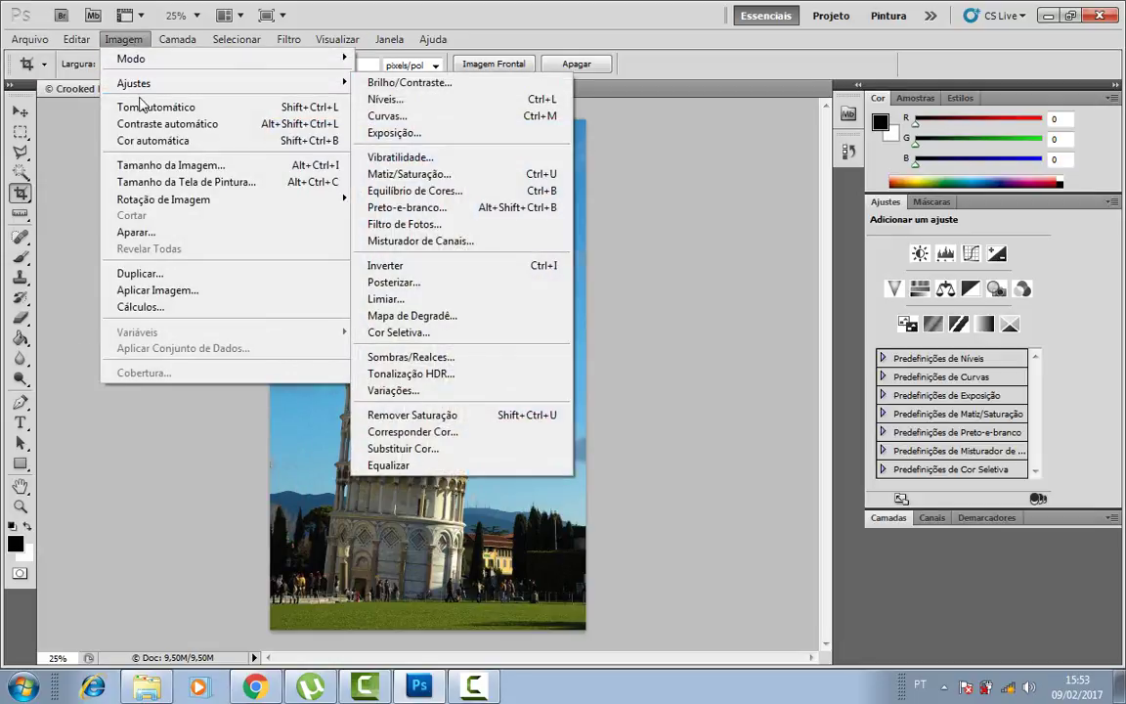
click(139, 107)
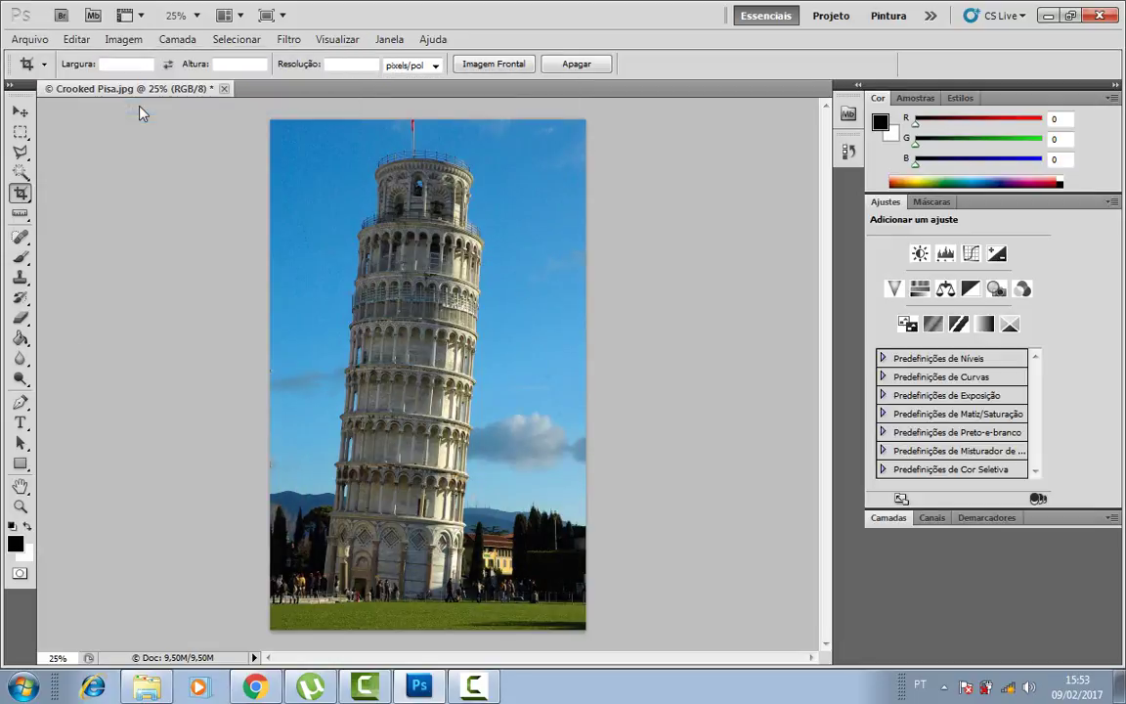
click(124, 39)
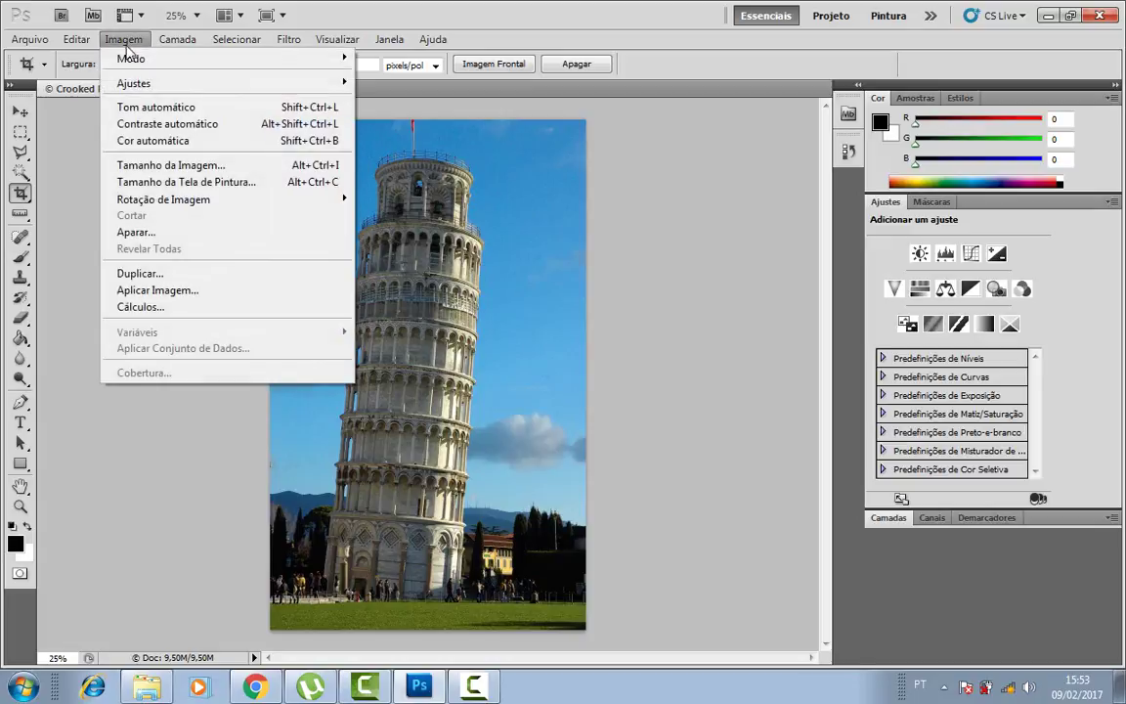
click(155, 140)
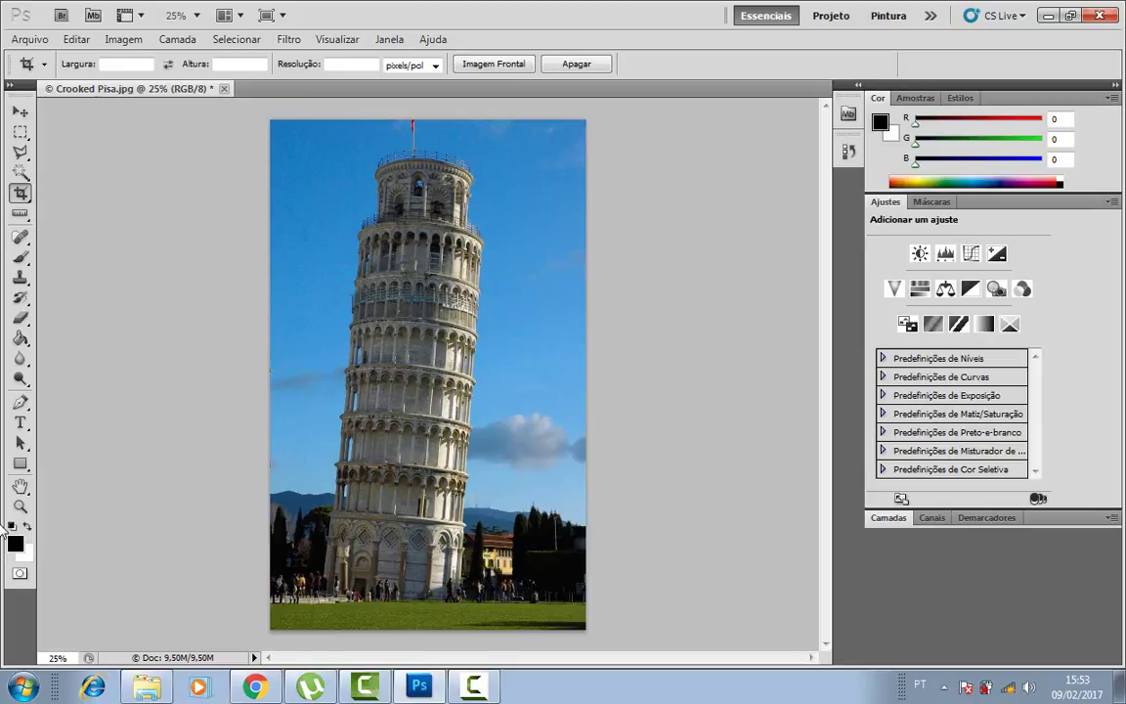
click(20, 506)
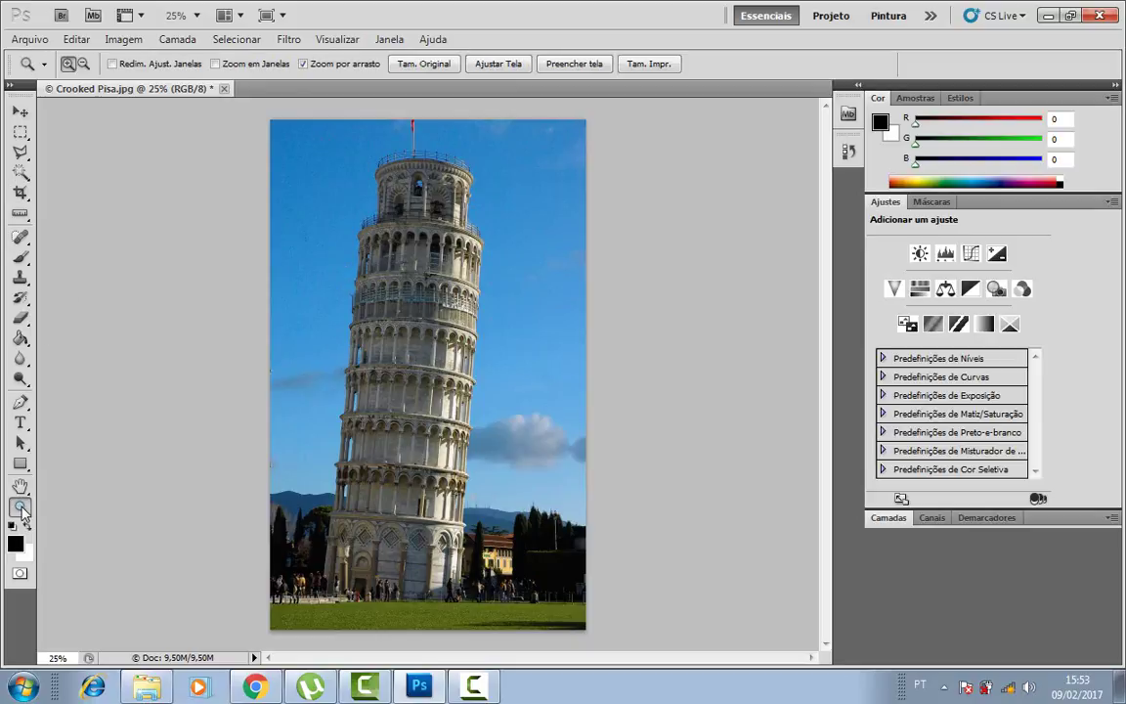
View the Pisa photo at actual pixels and fit to screen, panning around it.
click(427, 66)
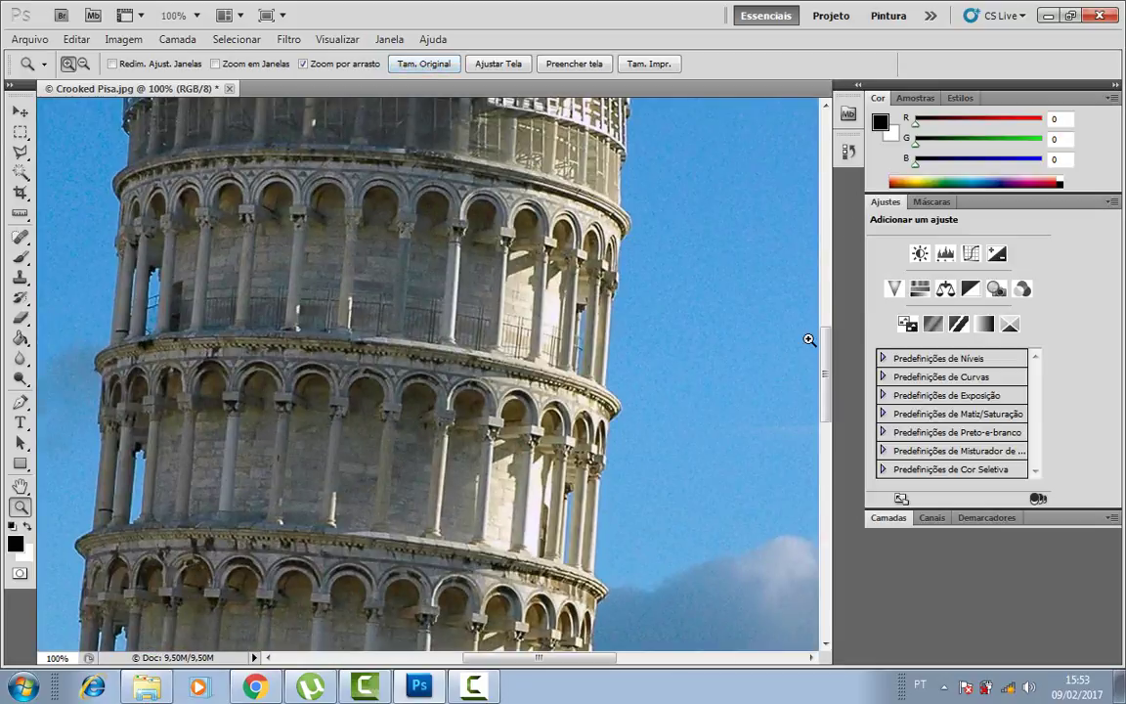
mouse_move(826, 342)
mouse_down()
mouse_move(830, 208)
mouse_move(824, 505)
mouse_up()
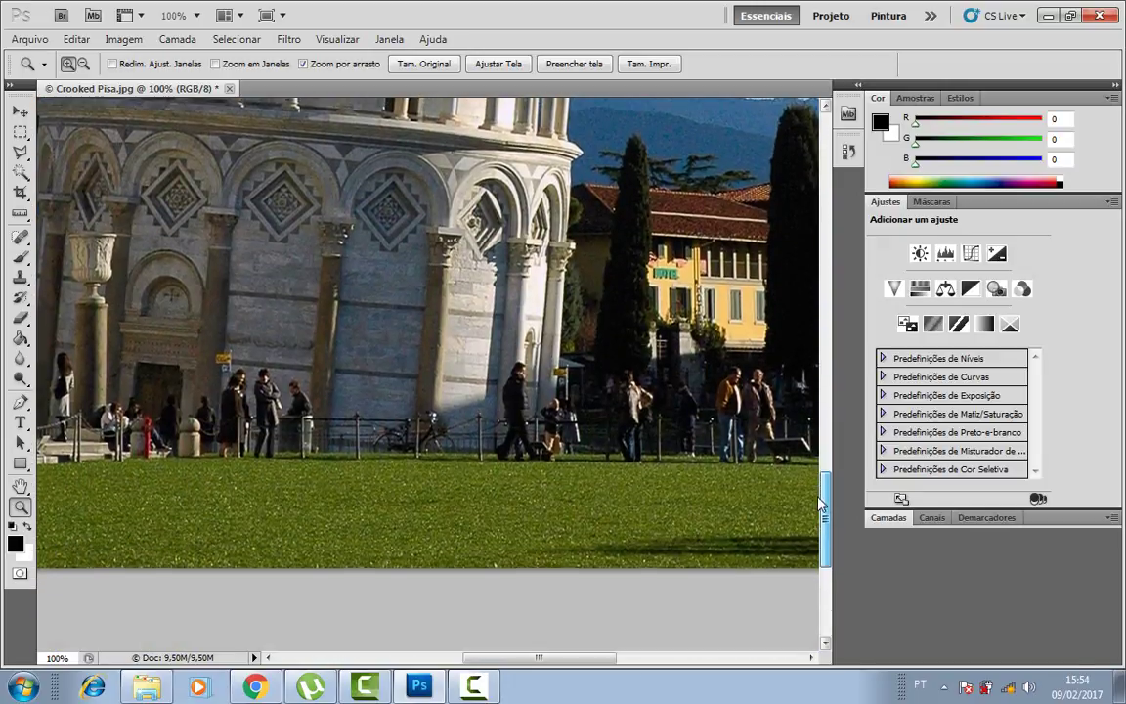
mouse_move(523, 658)
mouse_down()
mouse_move(417, 665)
mouse_move(510, 657)
mouse_up()
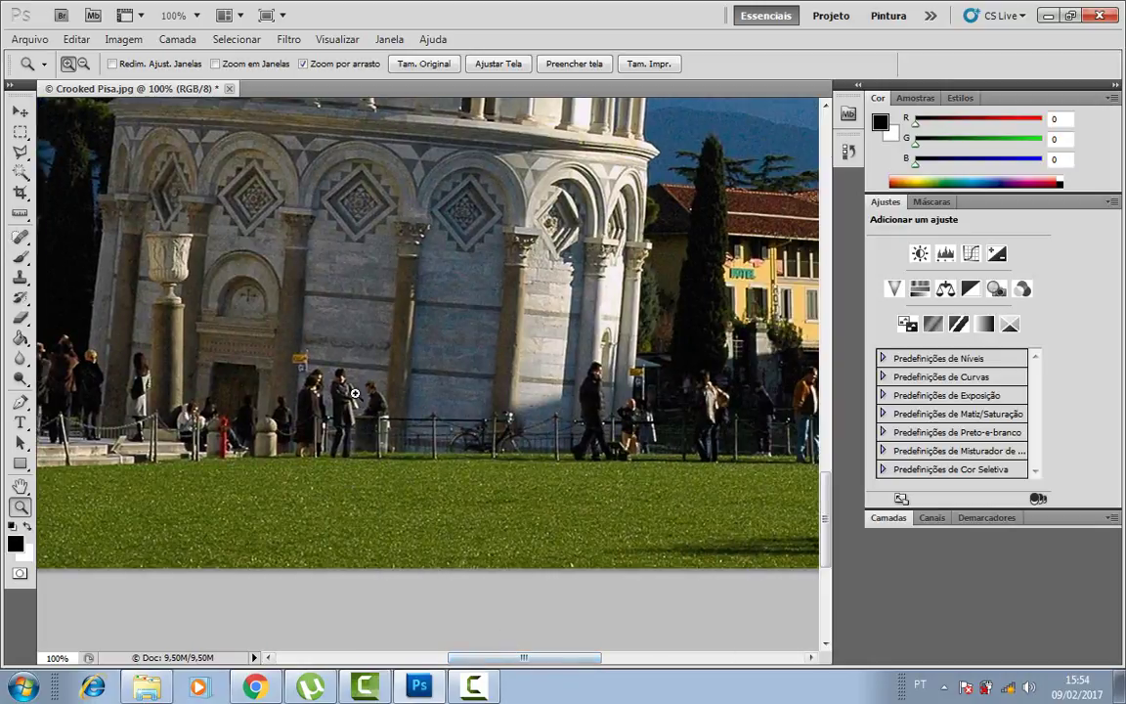
click(468, 64)
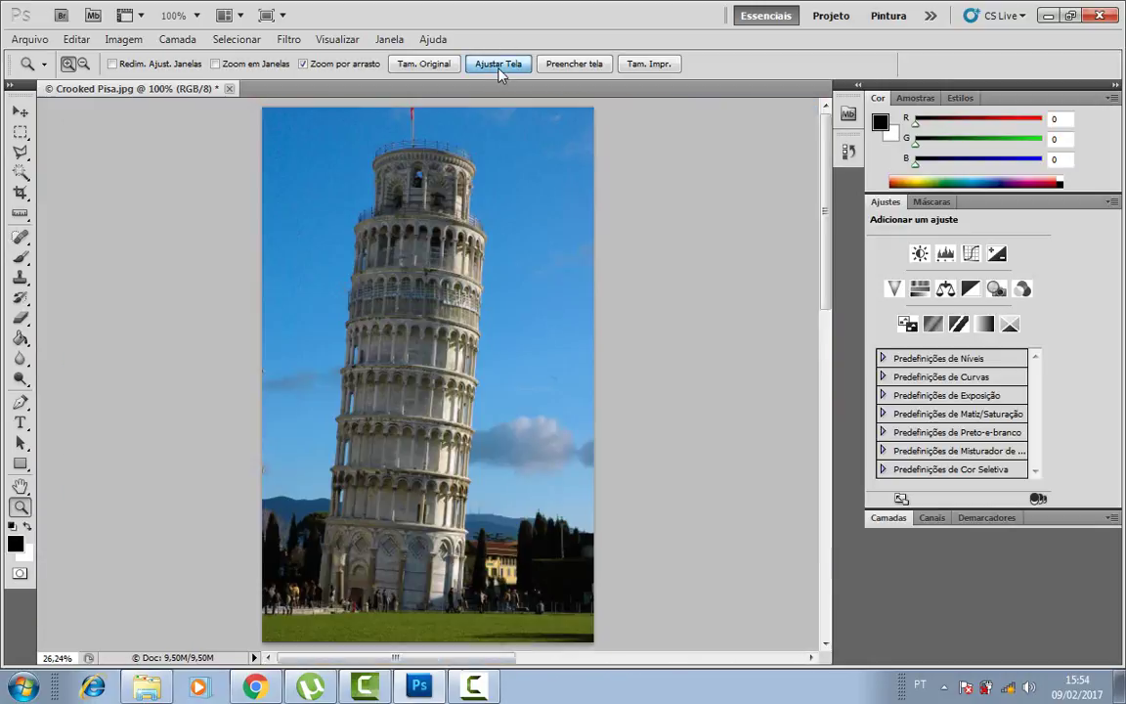
click(410, 62)
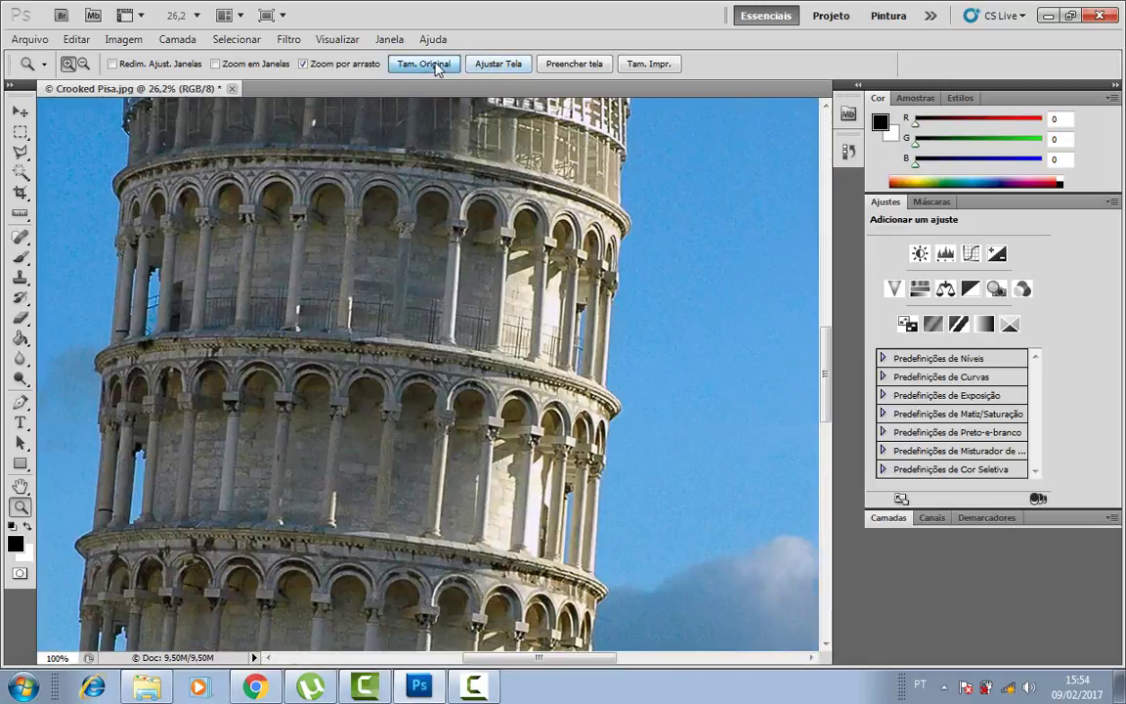
Check the image size (1435×2313 px, 300 ppi) without changes, then refit the view.
click(123, 39)
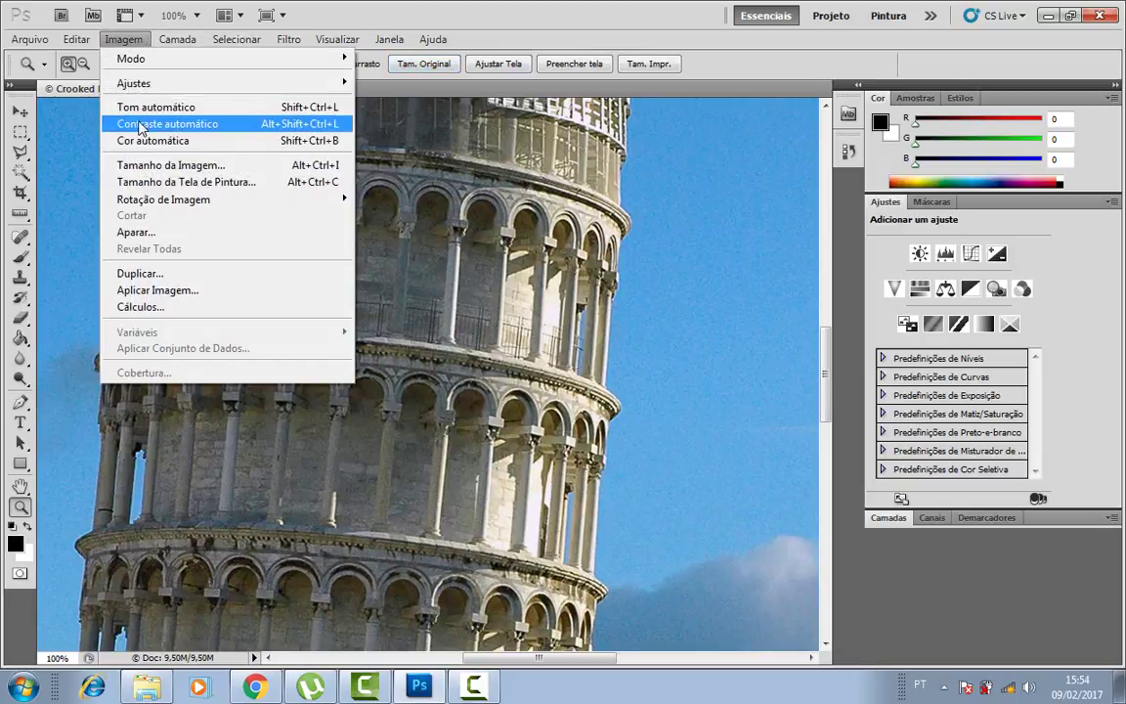
click(138, 166)
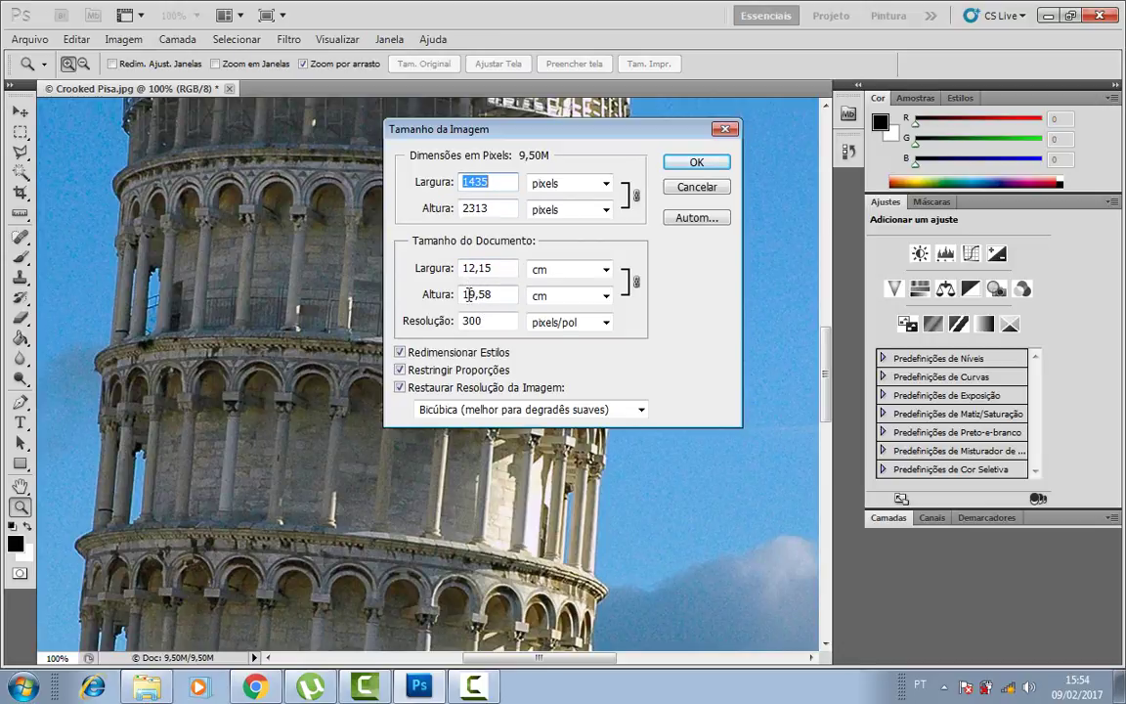
click(683, 188)
click(510, 157)
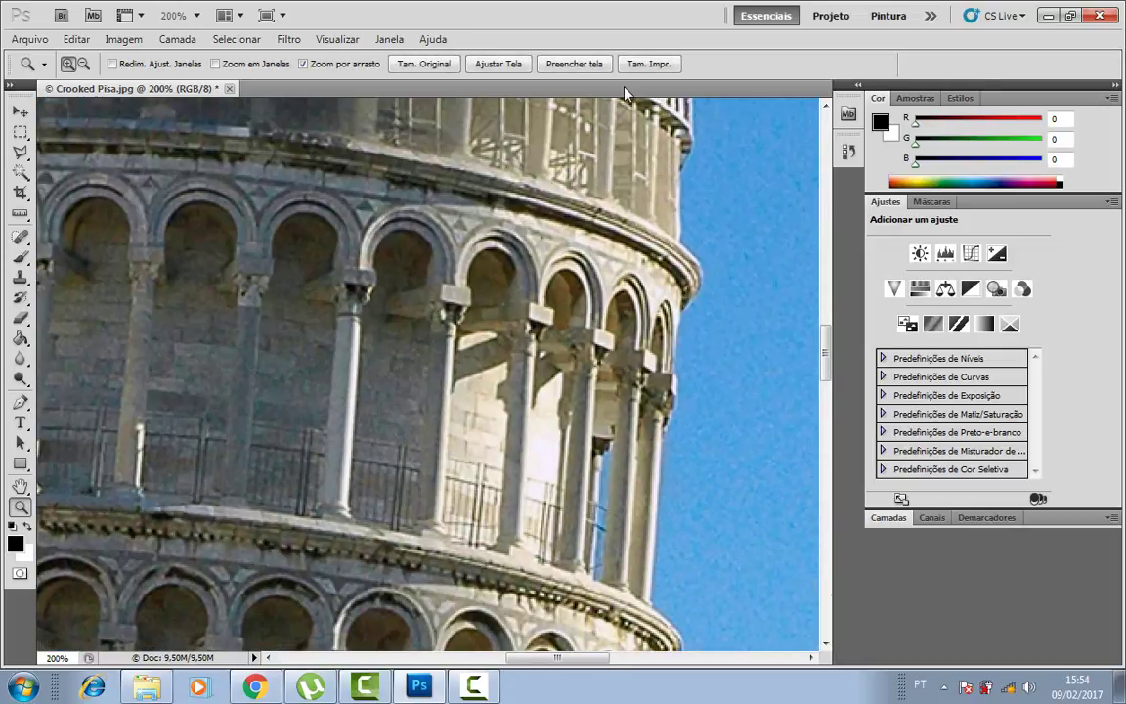
click(647, 65)
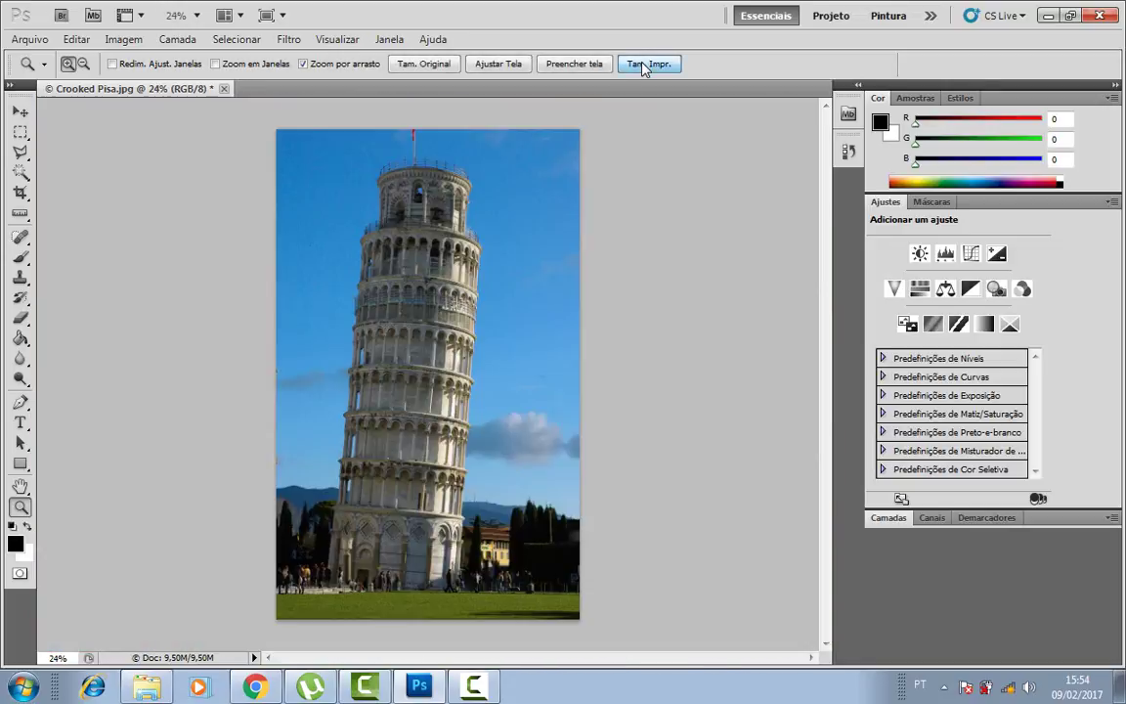
click(583, 63)
click(494, 64)
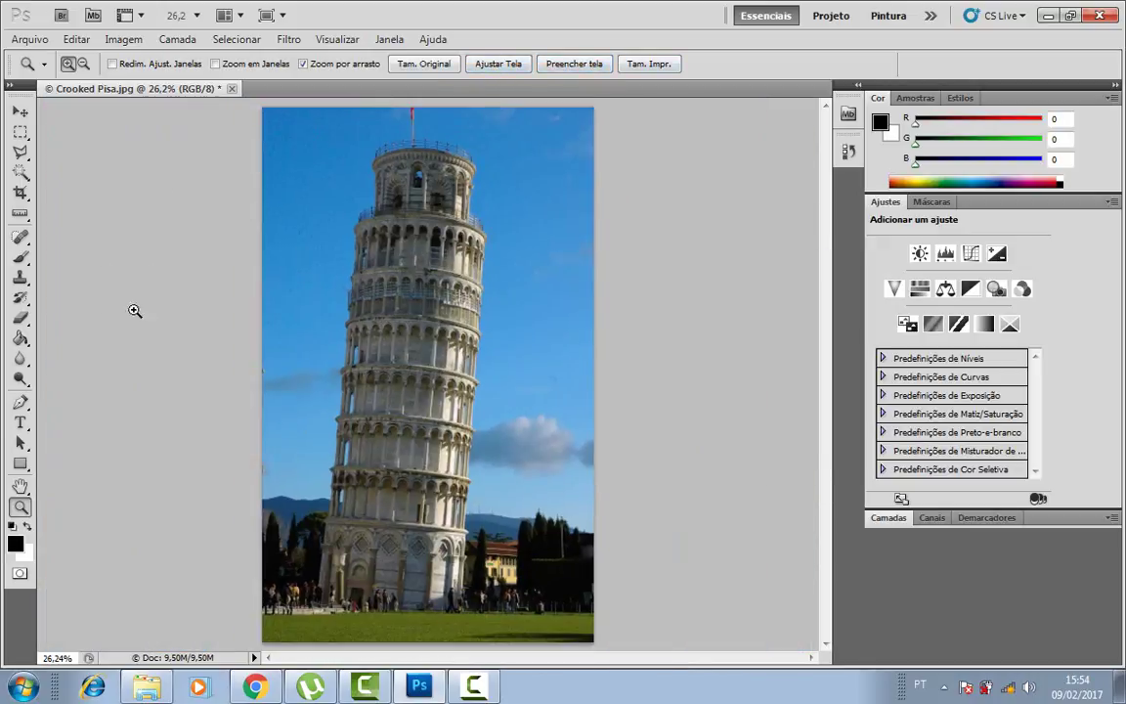
mouse_move(147, 687)
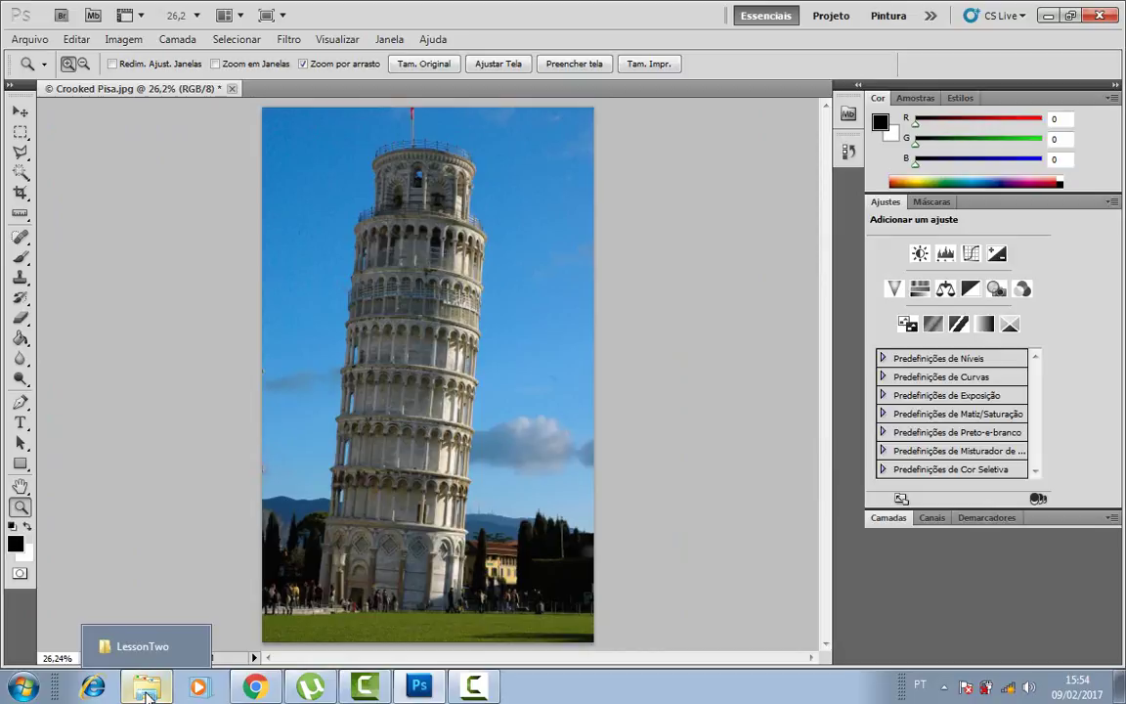
Open Woman smiling.jpg from the LessonTwo folder with Adobe Photoshop CS5 via Open With.
click(151, 692)
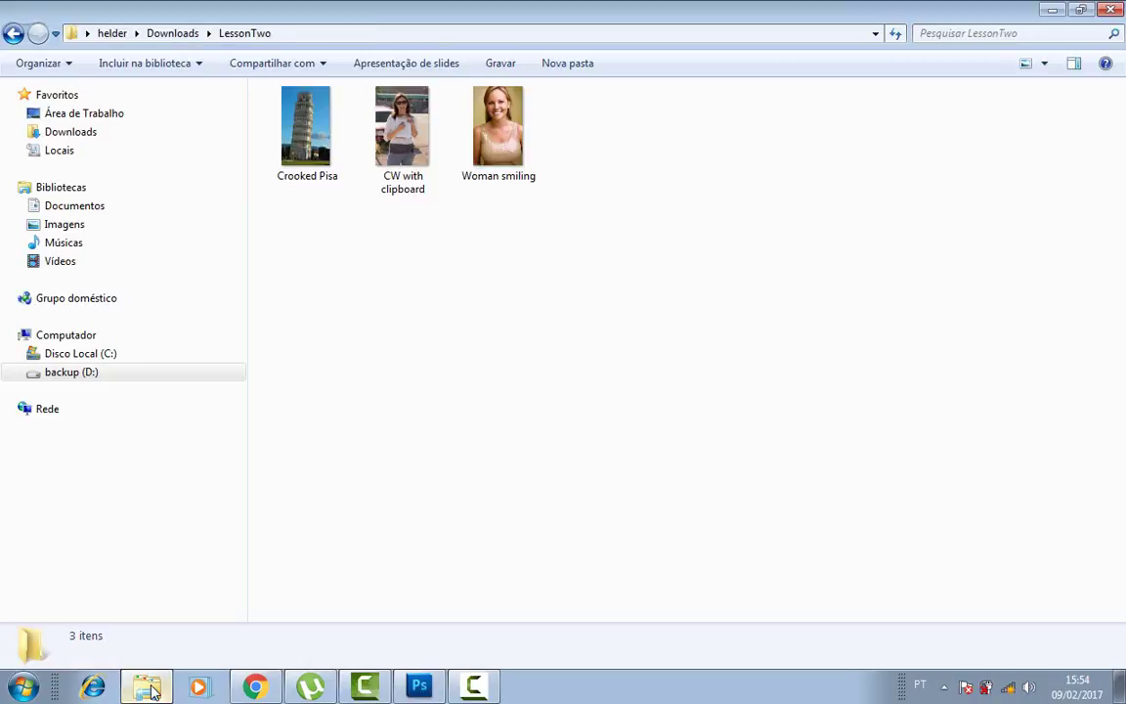
click(505, 121)
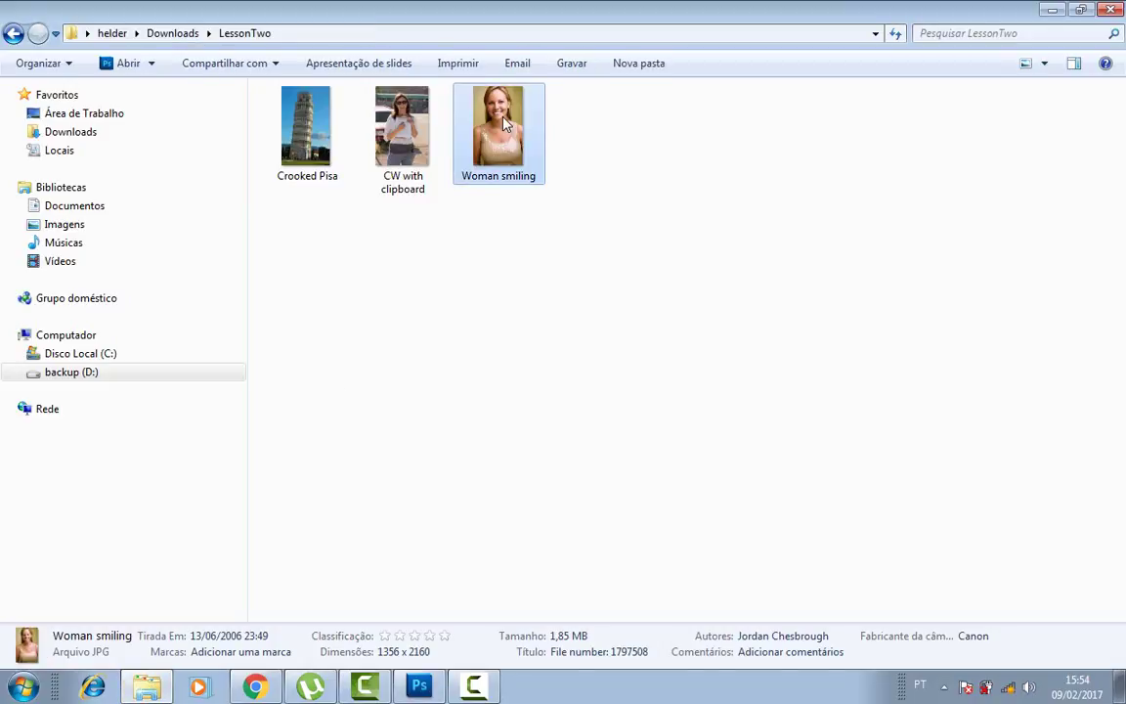
right_click(505, 119)
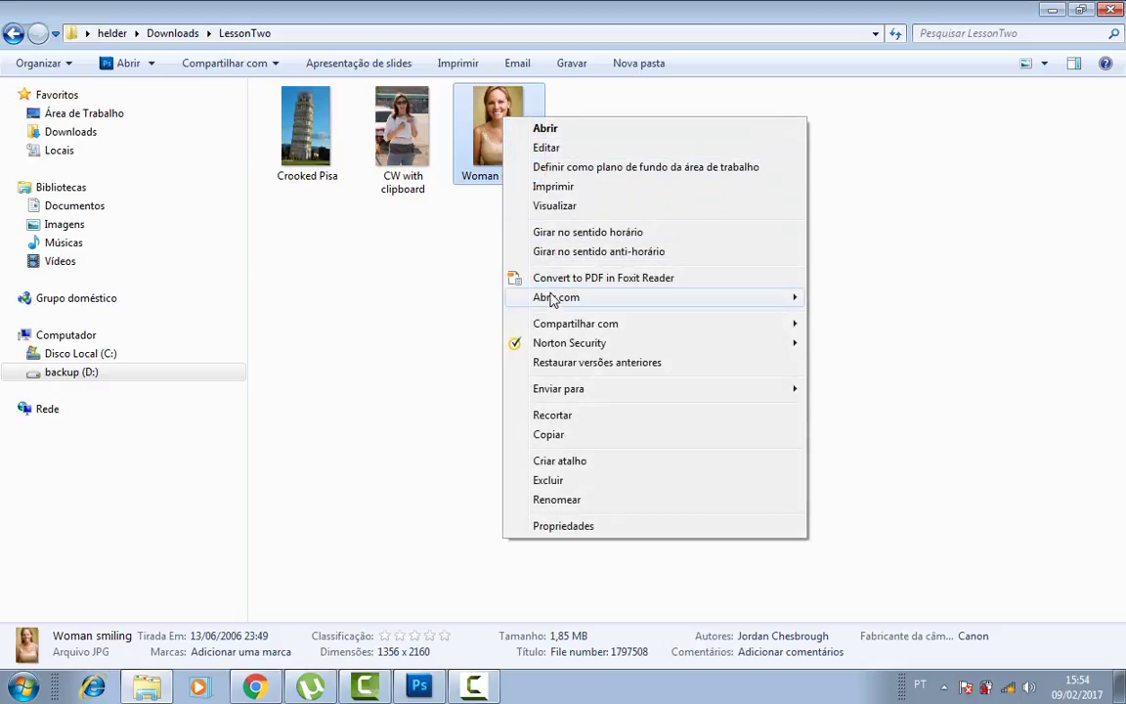
mouse_move(556, 297)
click(826, 317)
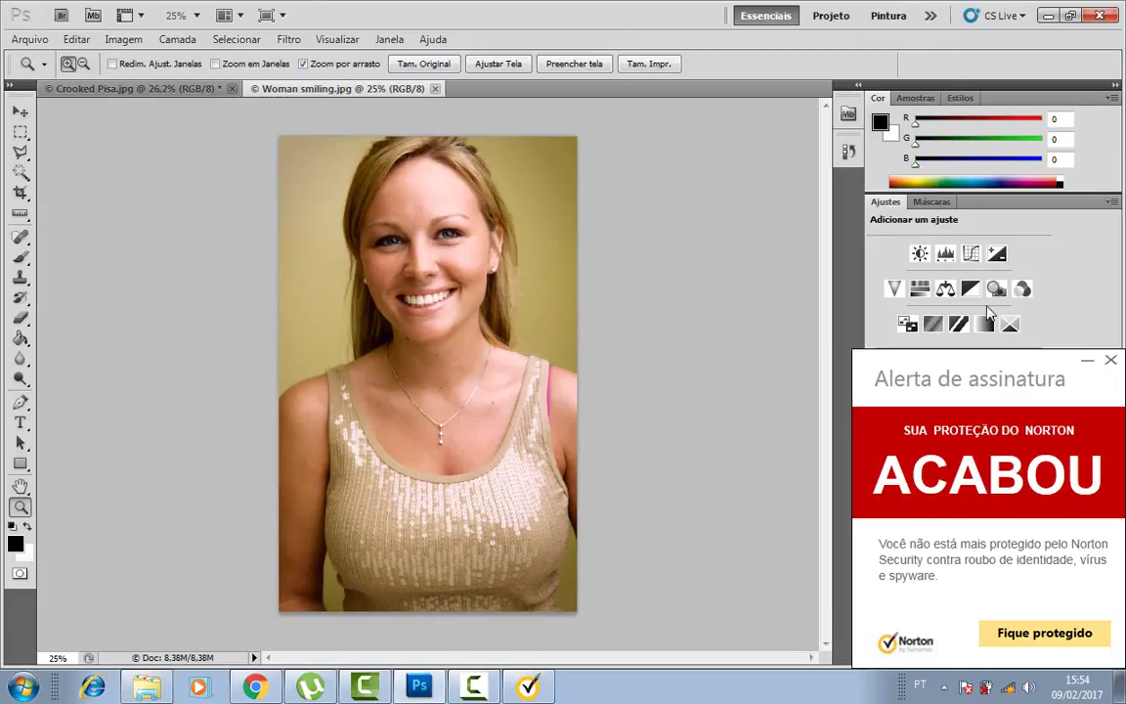
Dismiss the Norton alert and apply a Vibrance adjustment of +54 vibrance, +17 saturation.
click(1111, 359)
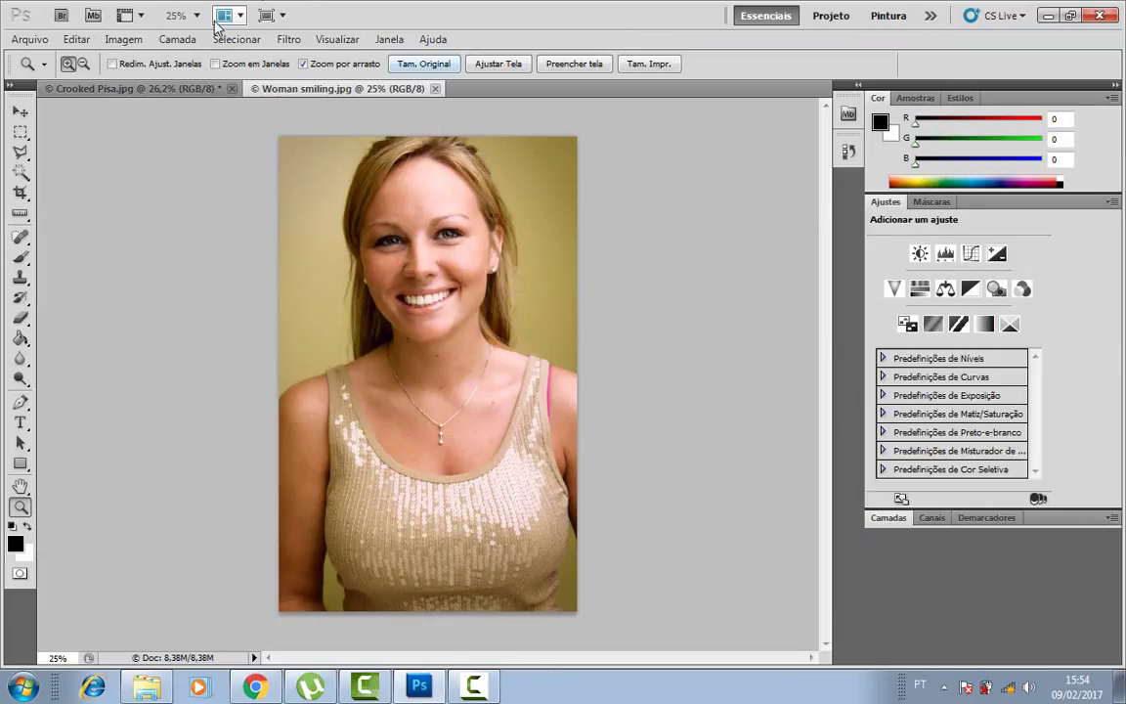
click(136, 41)
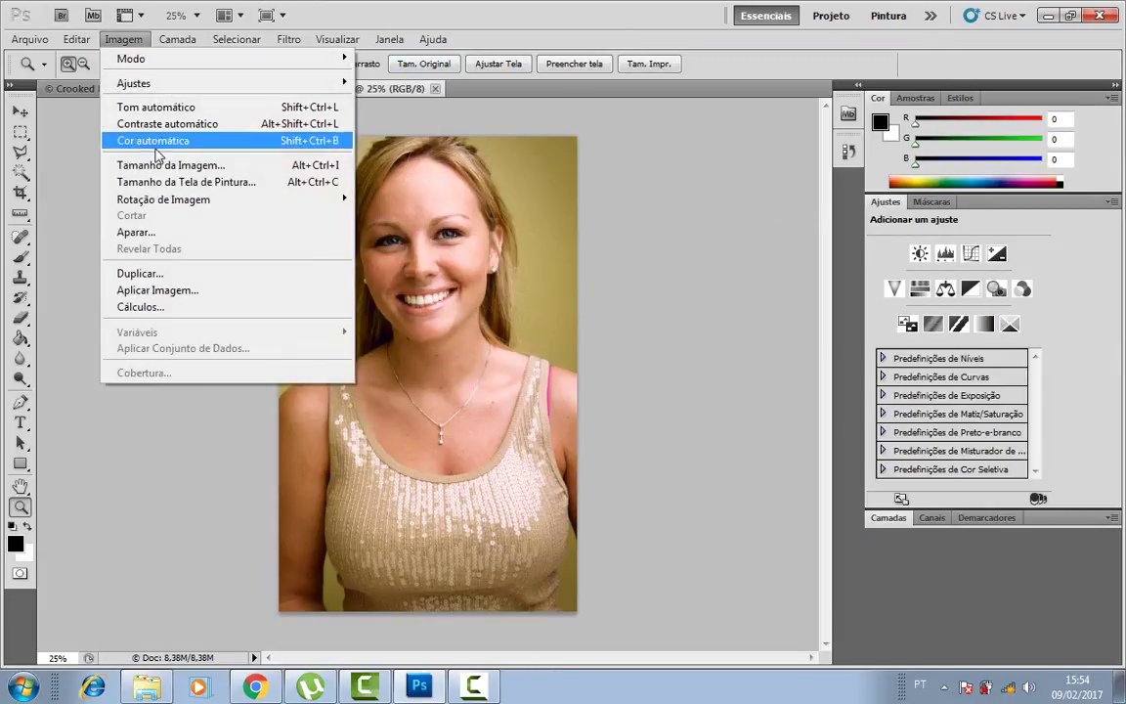
mouse_move(134, 83)
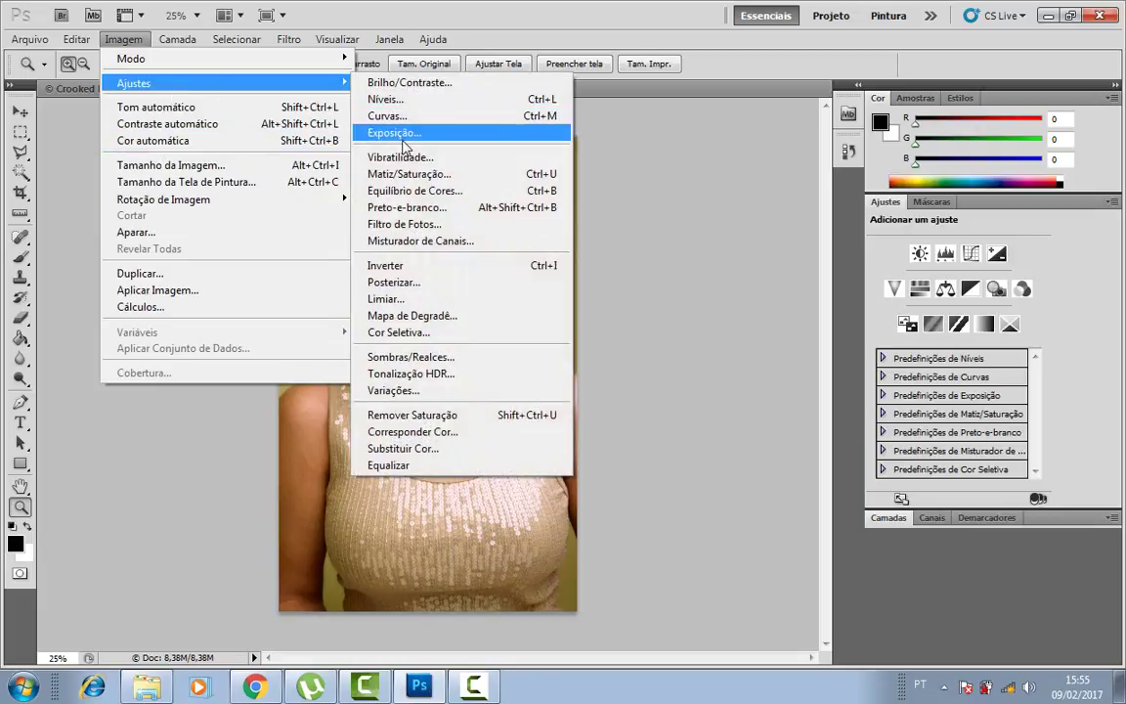
click(400, 158)
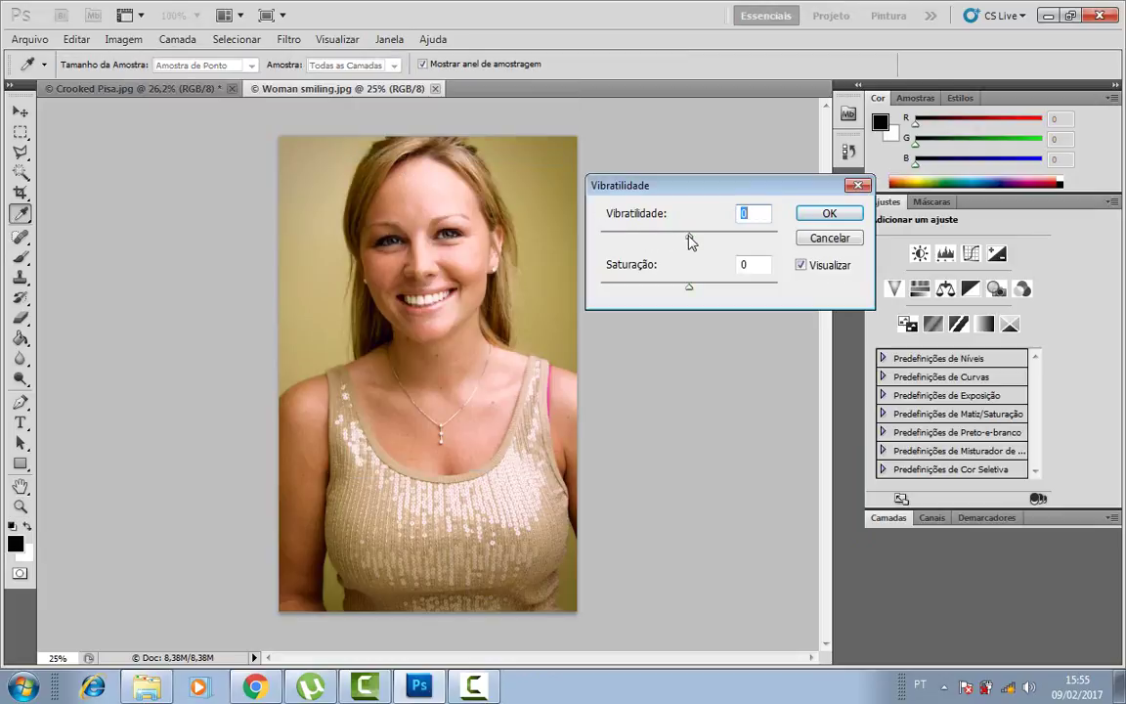
drag(689, 236, 747, 244)
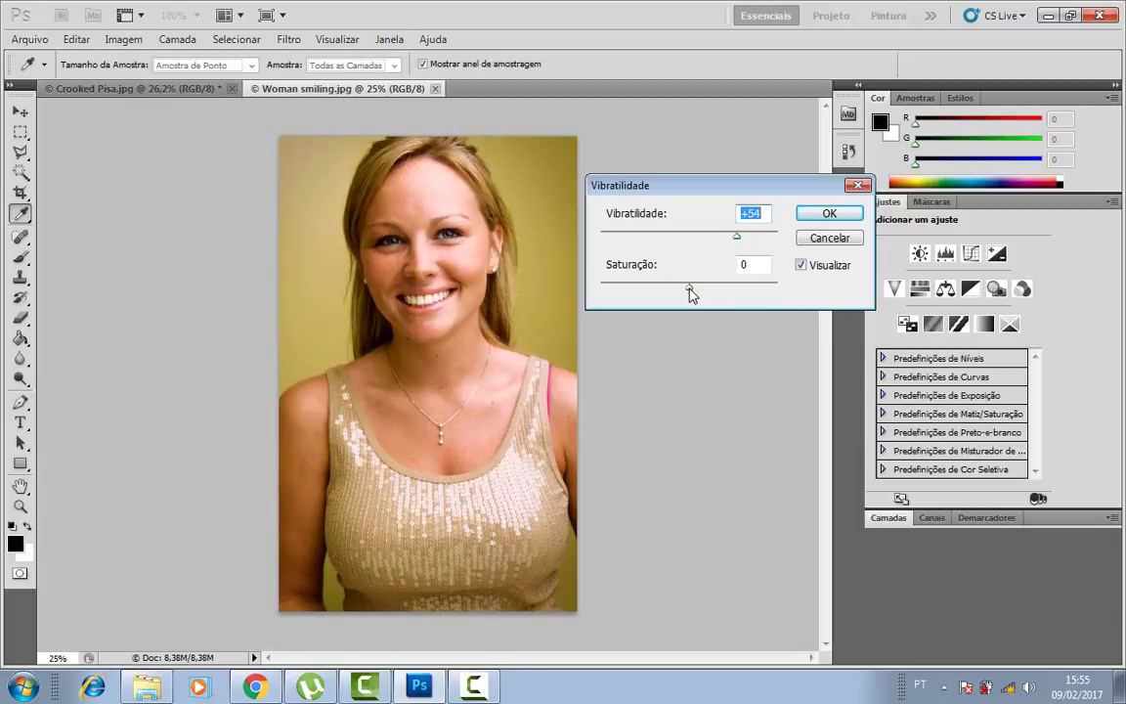
mouse_move(689, 290)
mouse_down()
mouse_move(716, 296)
mouse_move(706, 298)
mouse_up()
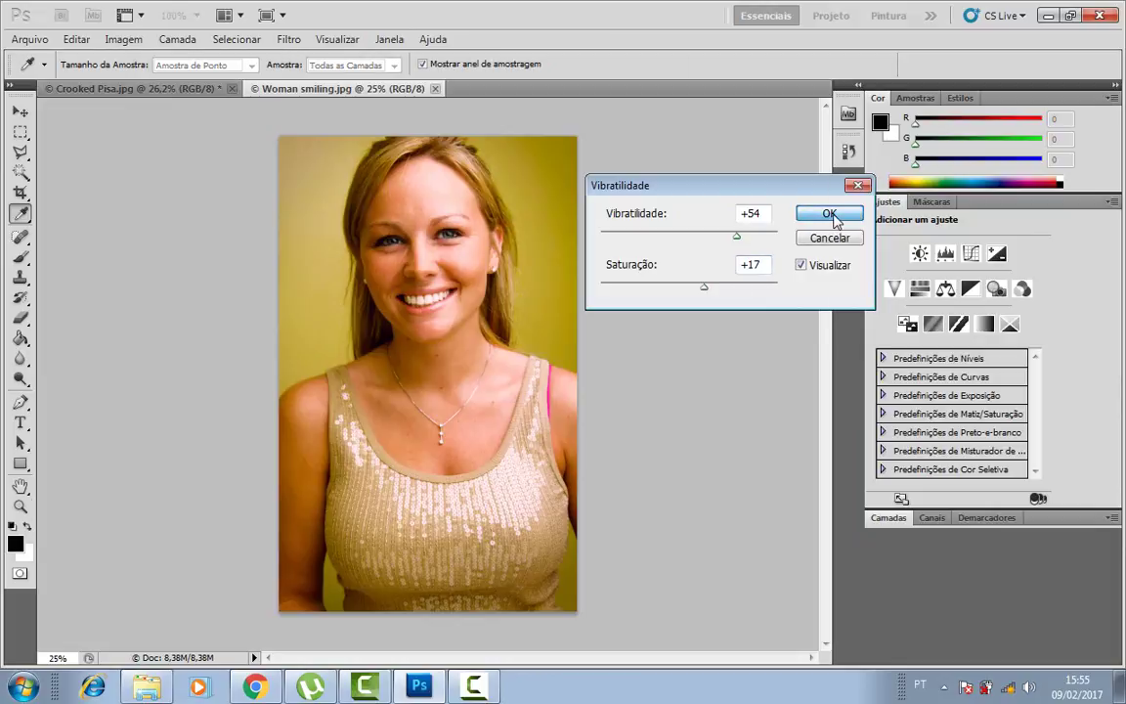
click(828, 214)
Save the adjusted Woman smiling.jpg photo.
key(z)
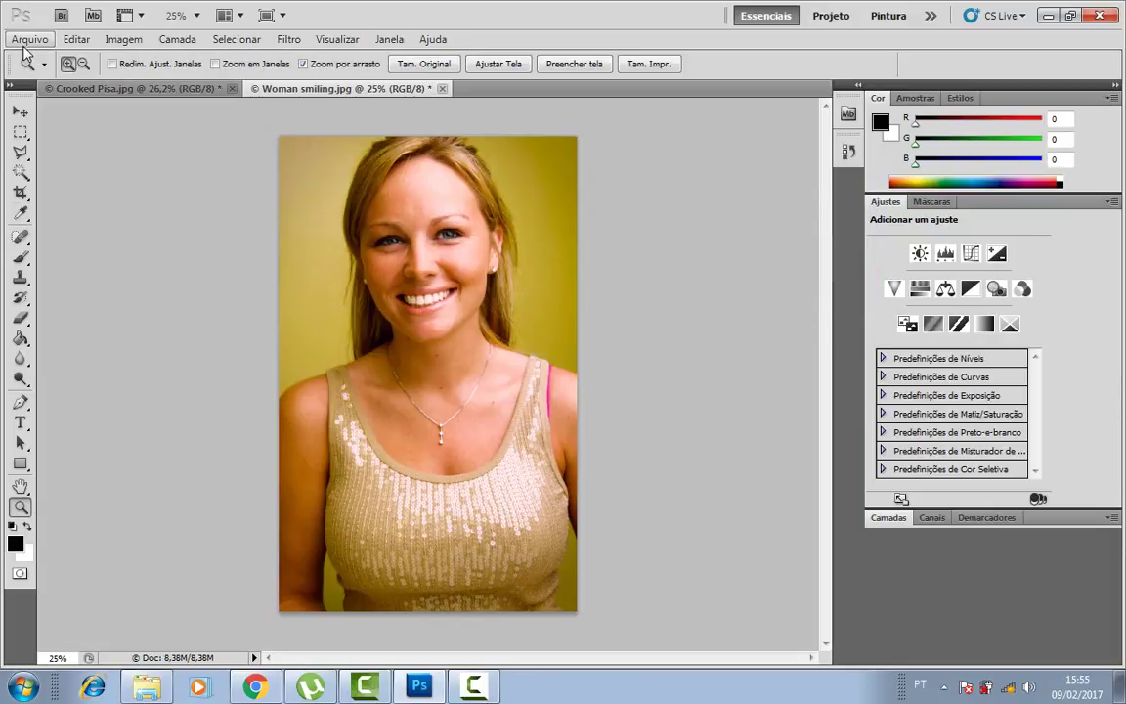
click(29, 39)
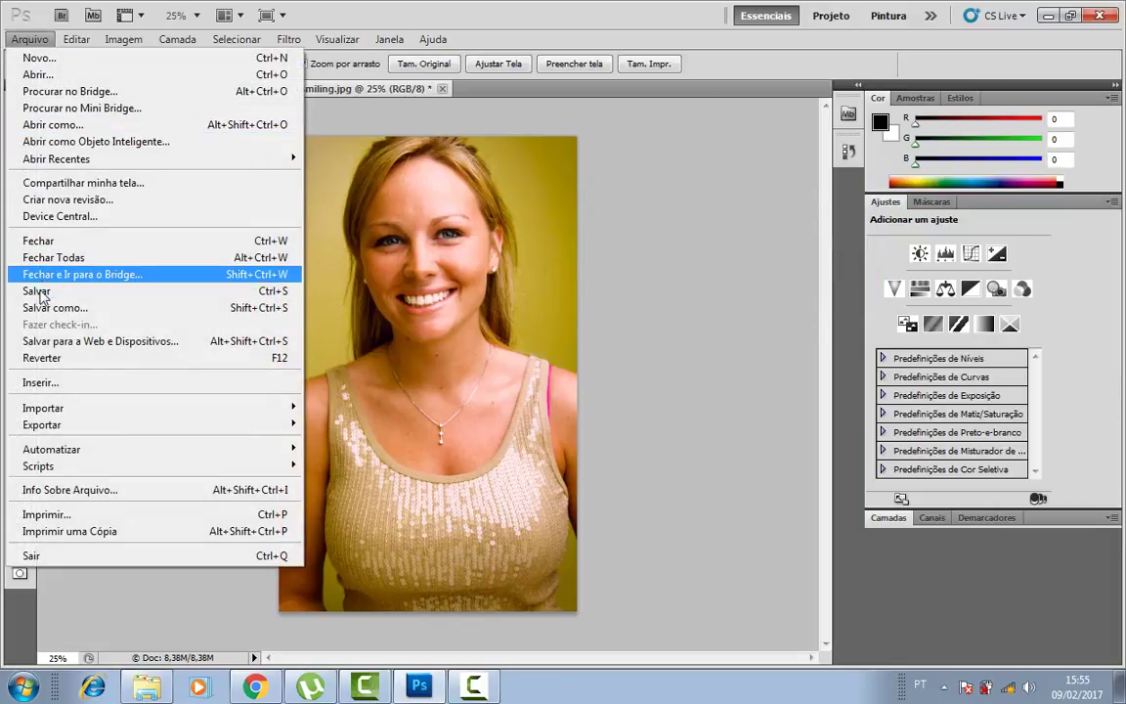
click(39, 293)
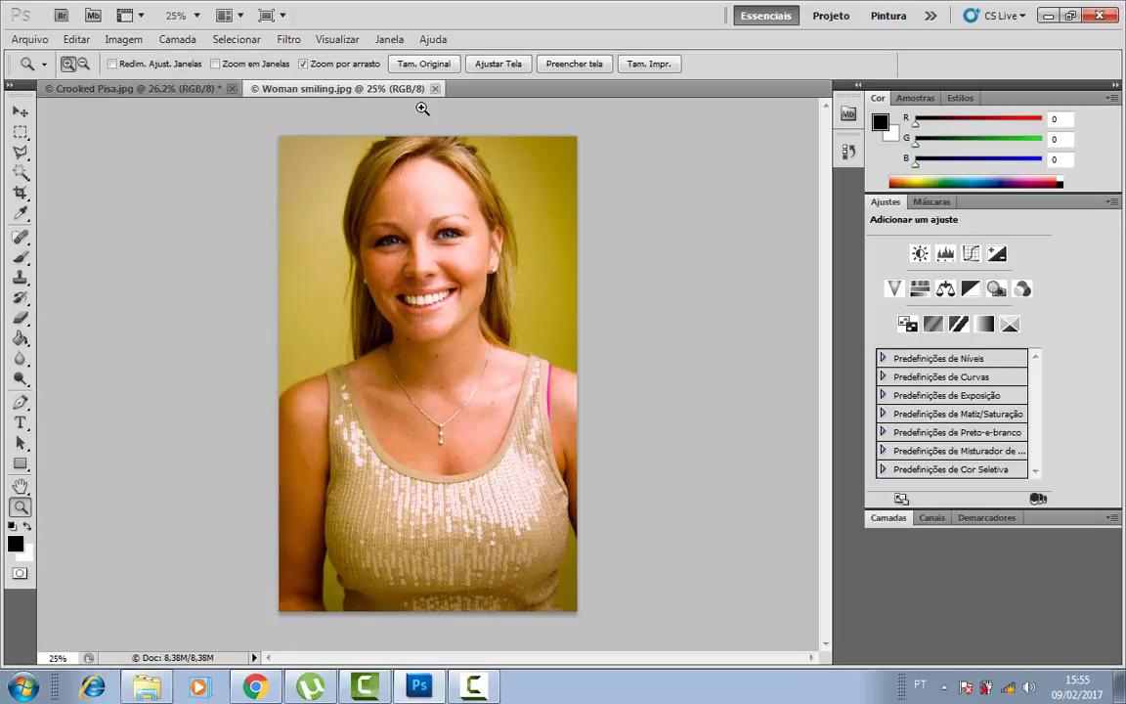
Close both documents, saving Crooked Pisa's changes, and return to the LessonTwo folder.
click(437, 89)
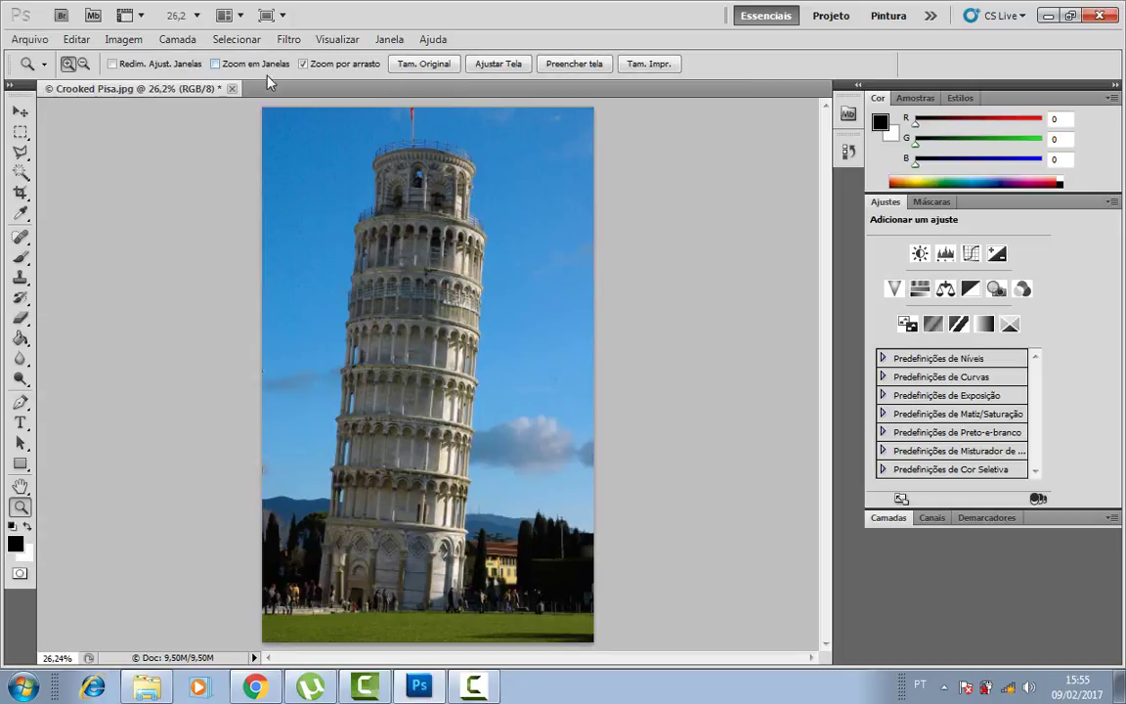
click(232, 89)
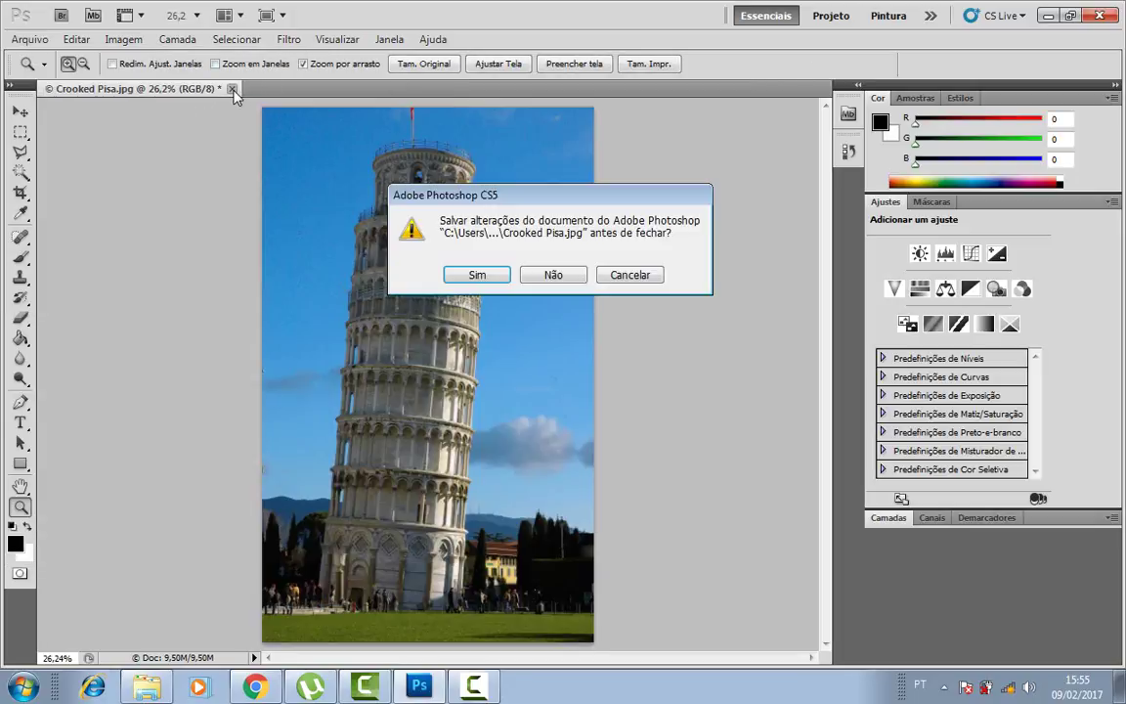
click(480, 276)
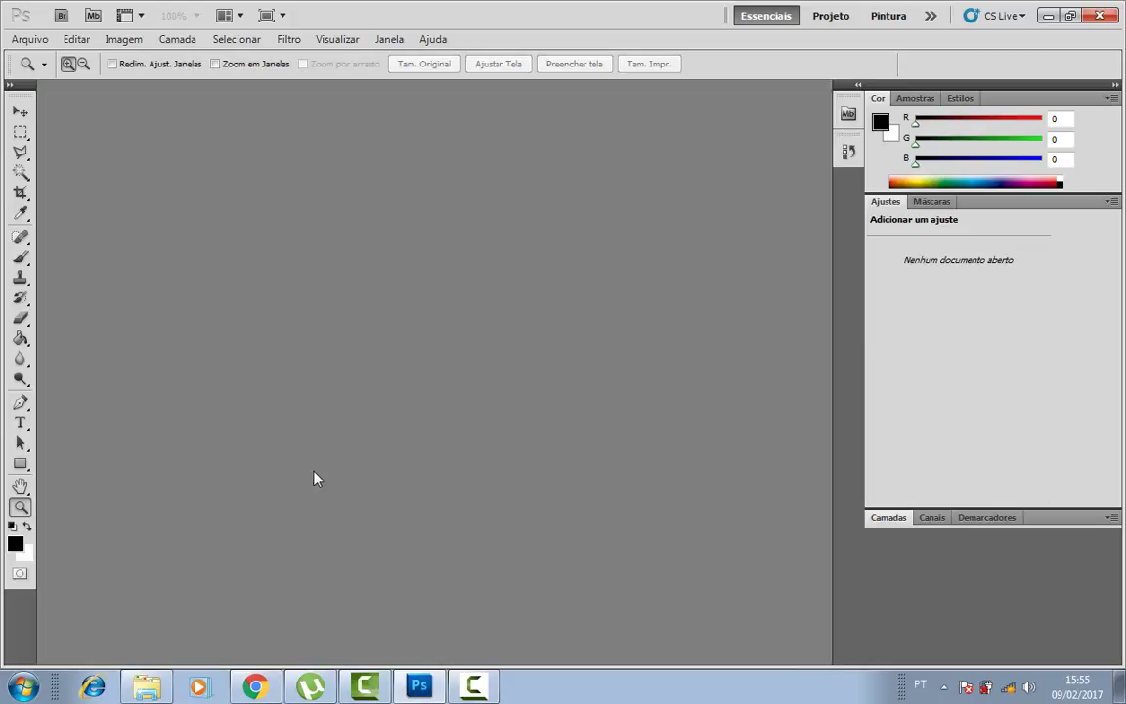
click(147, 687)
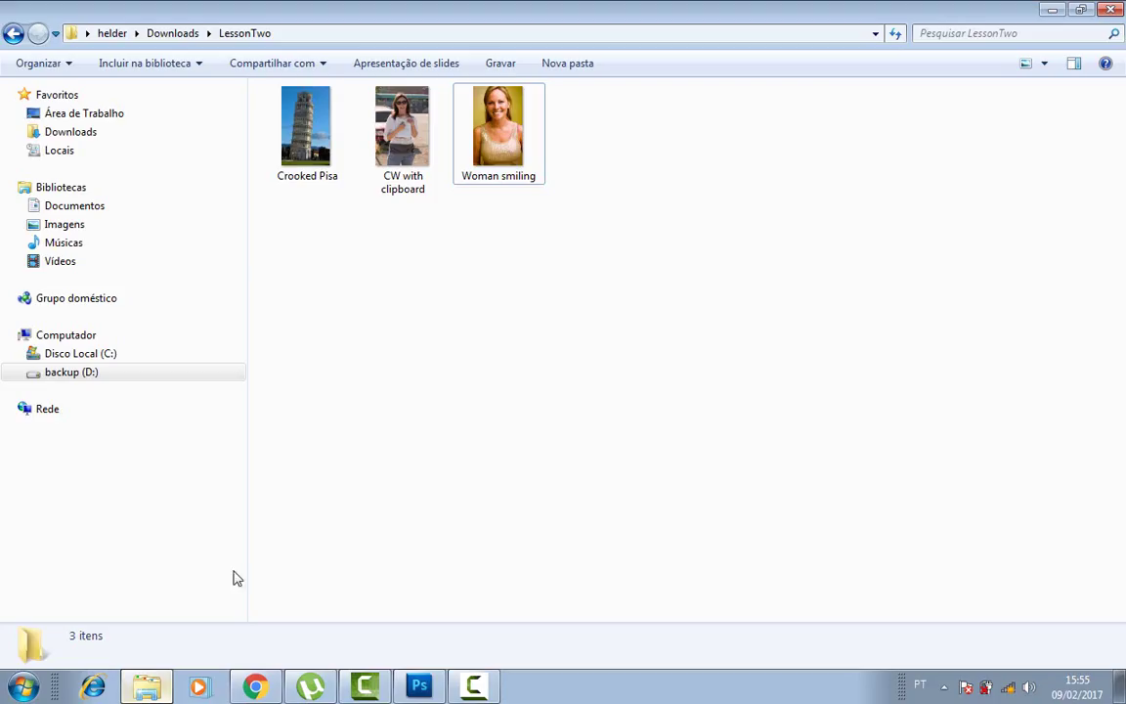
Open CW with clipboard.jpg from Lesson 02 in Adobe Photoshop CS5 via Open With.
click(403, 166)
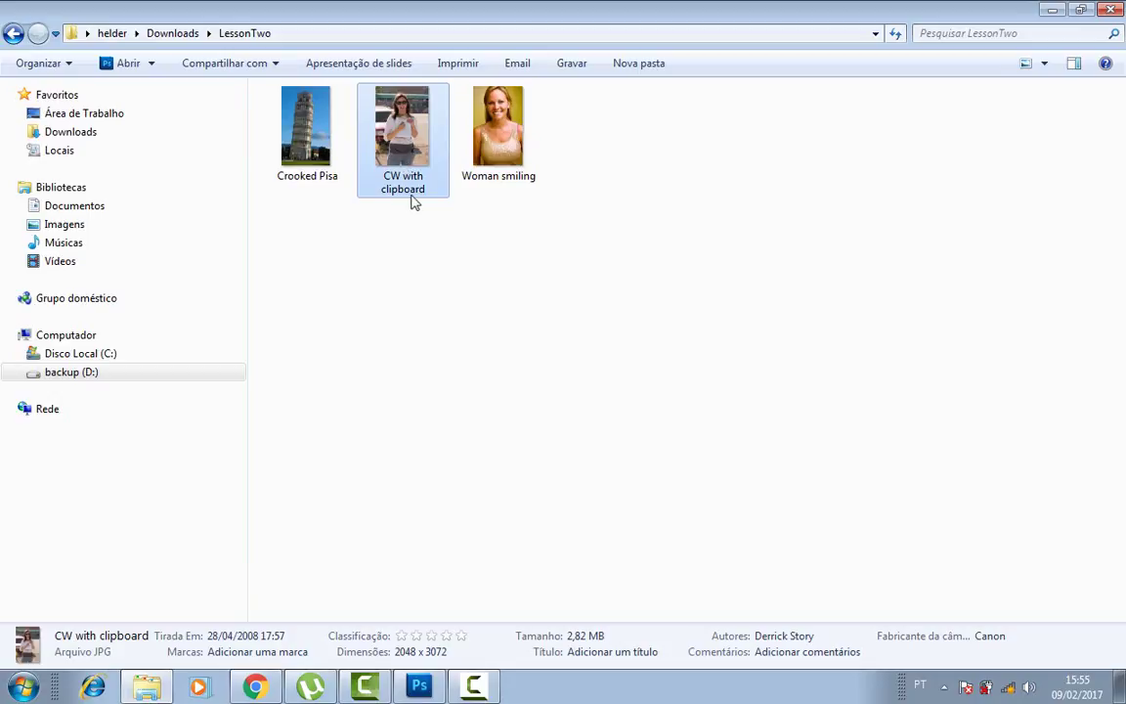
click(415, 358)
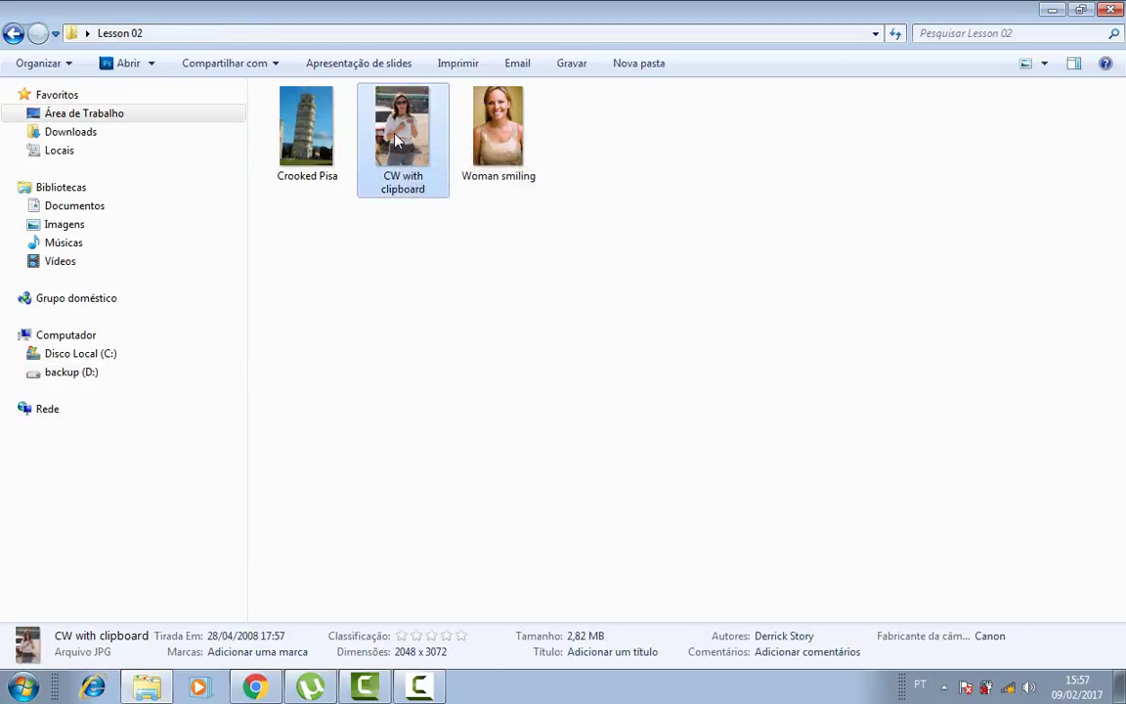
right_click(397, 166)
mouse_move(448, 341)
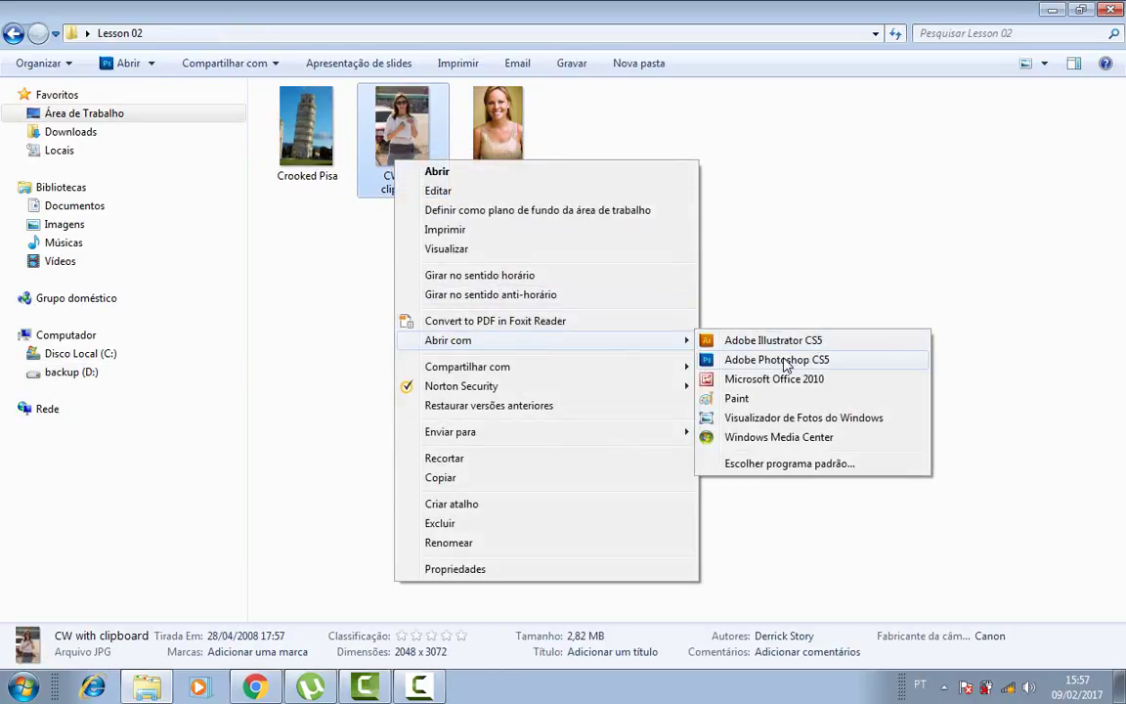
click(719, 359)
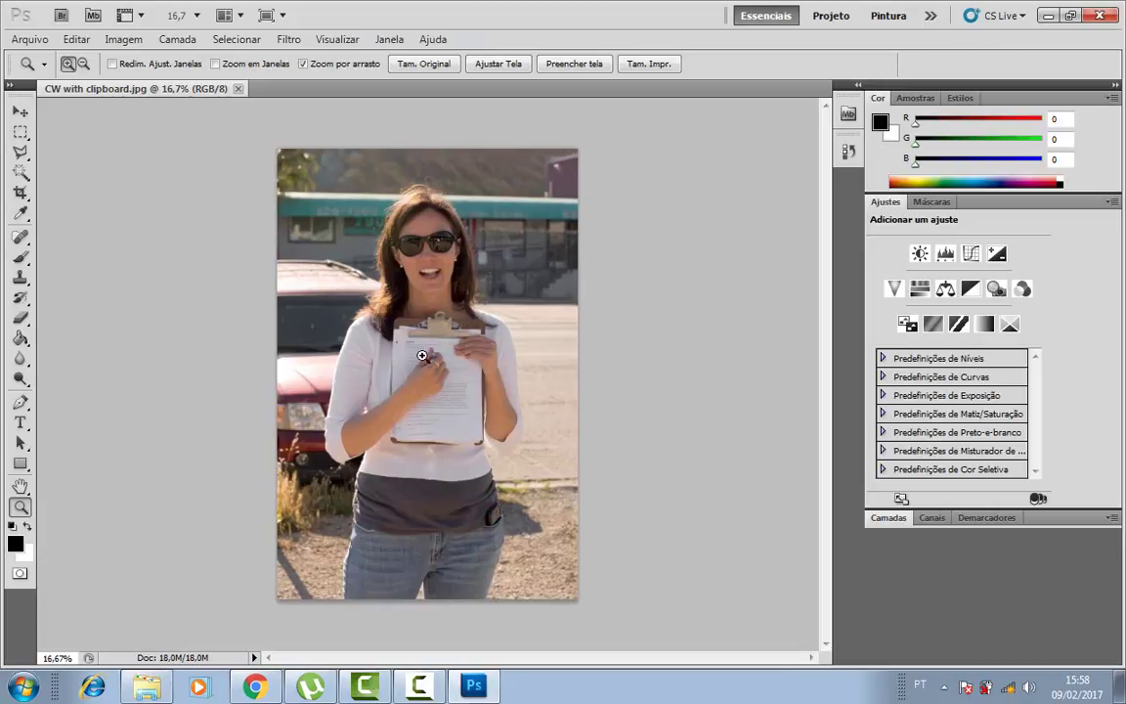
Inspect the clipboard's text at actual pixels and zoomed in, then fit the photo on screen.
click(439, 72)
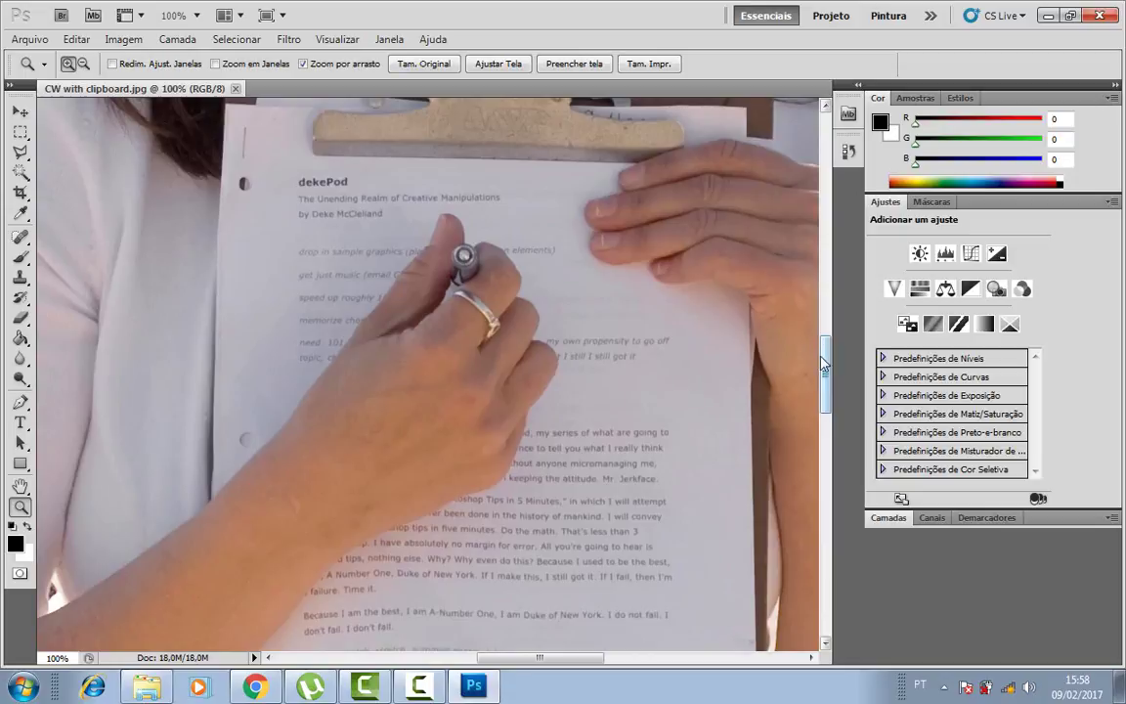
click(611, 433)
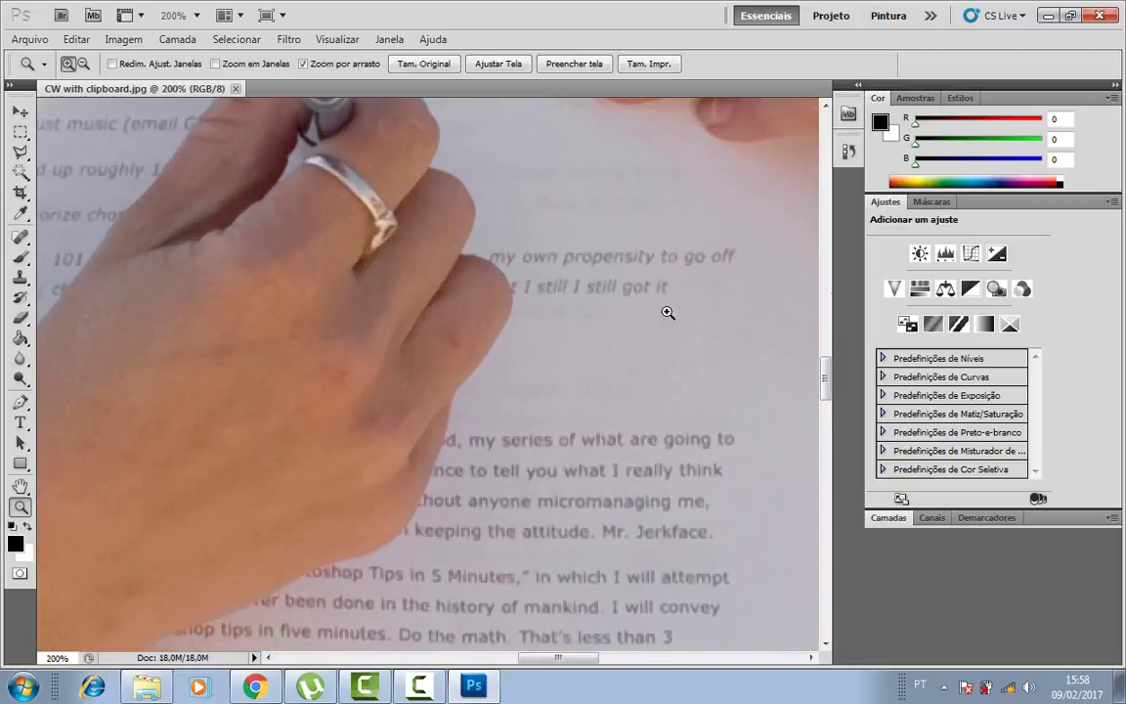
scroll(747, 343, down, 5)
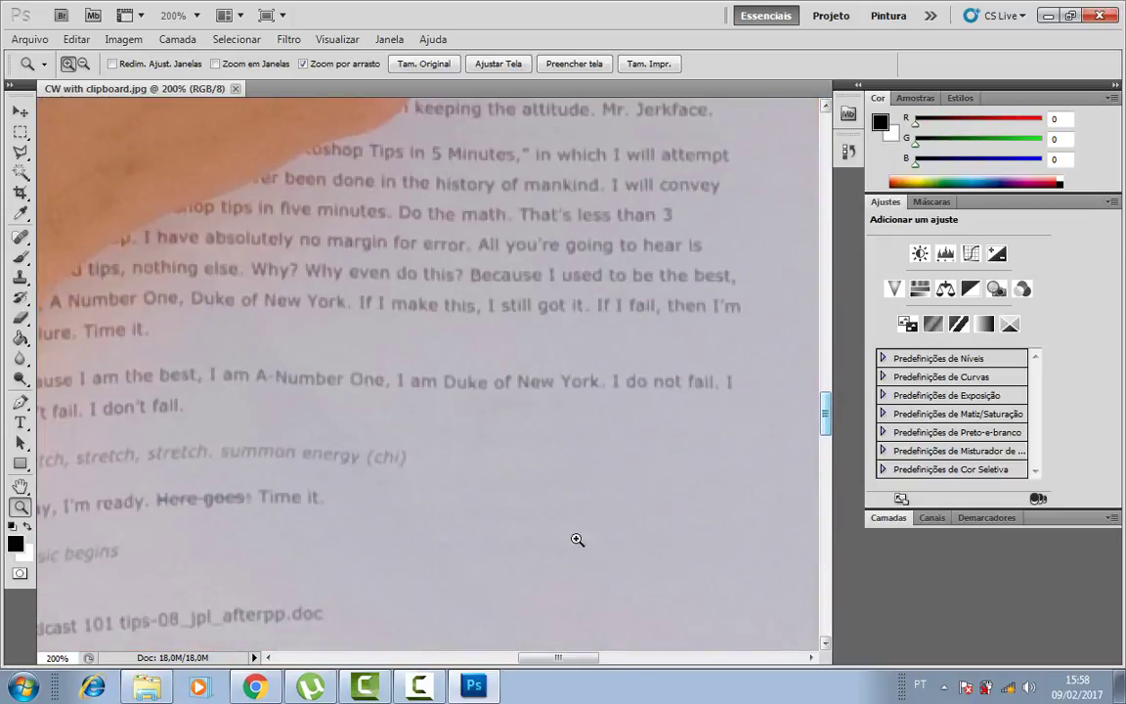
mouse_move(557, 657)
mouse_down()
mouse_move(494, 671)
mouse_move(556, 665)
mouse_up()
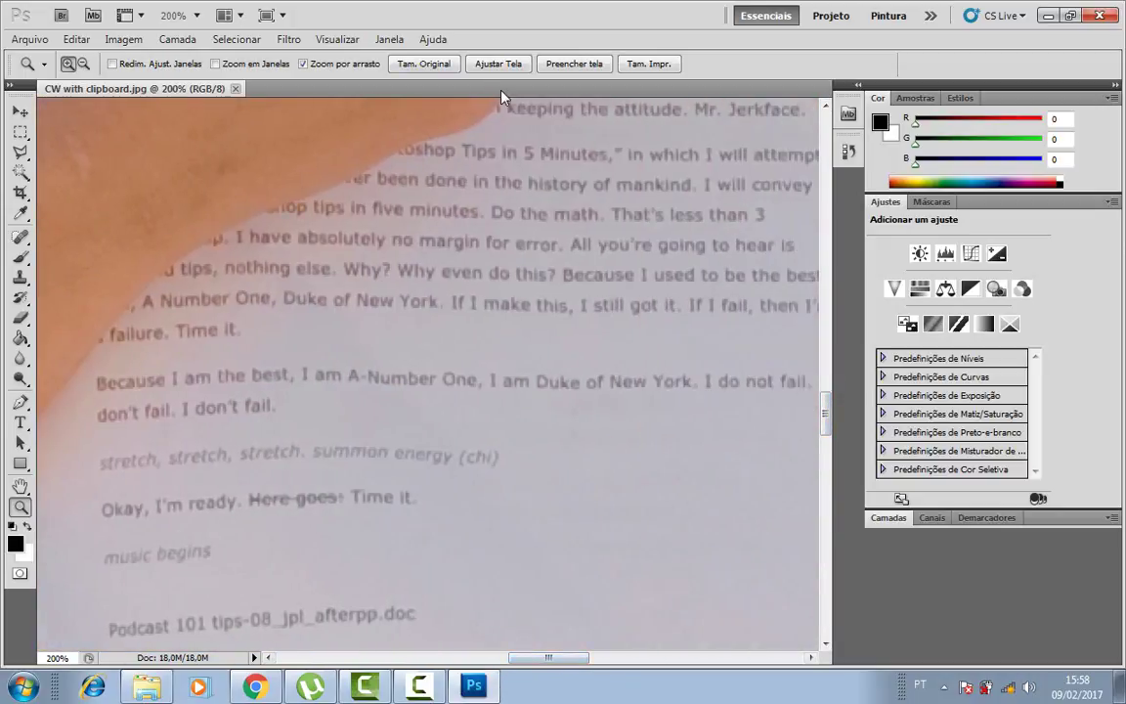
click(494, 64)
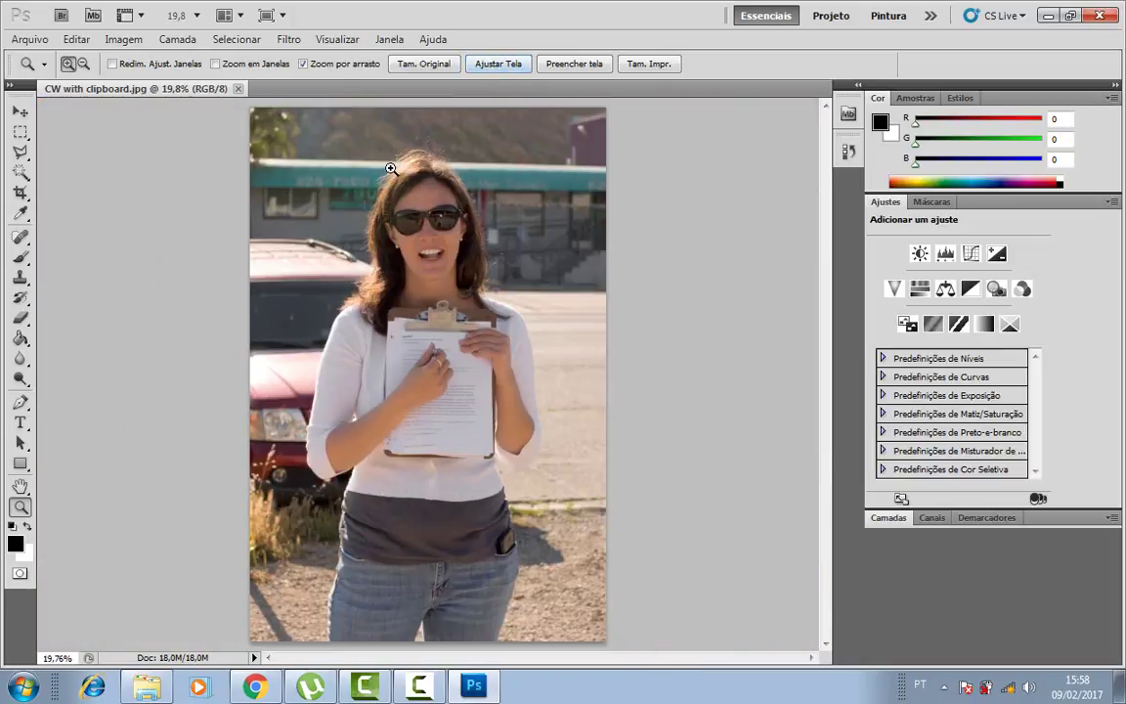
click(423, 64)
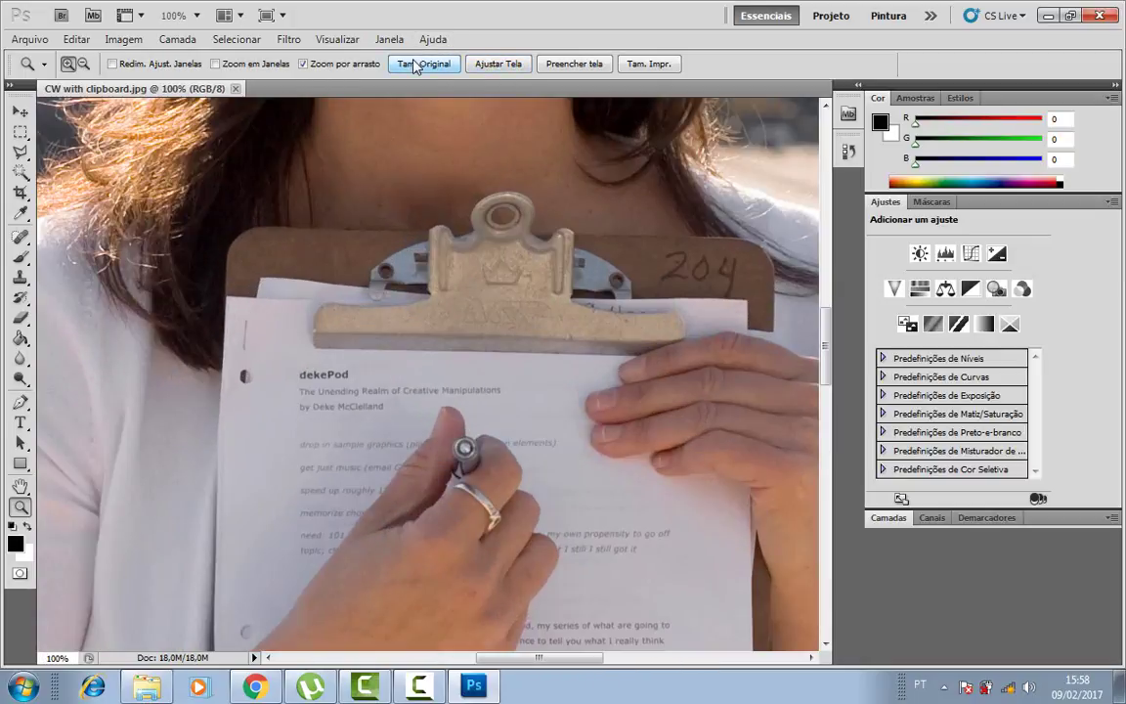
click(503, 63)
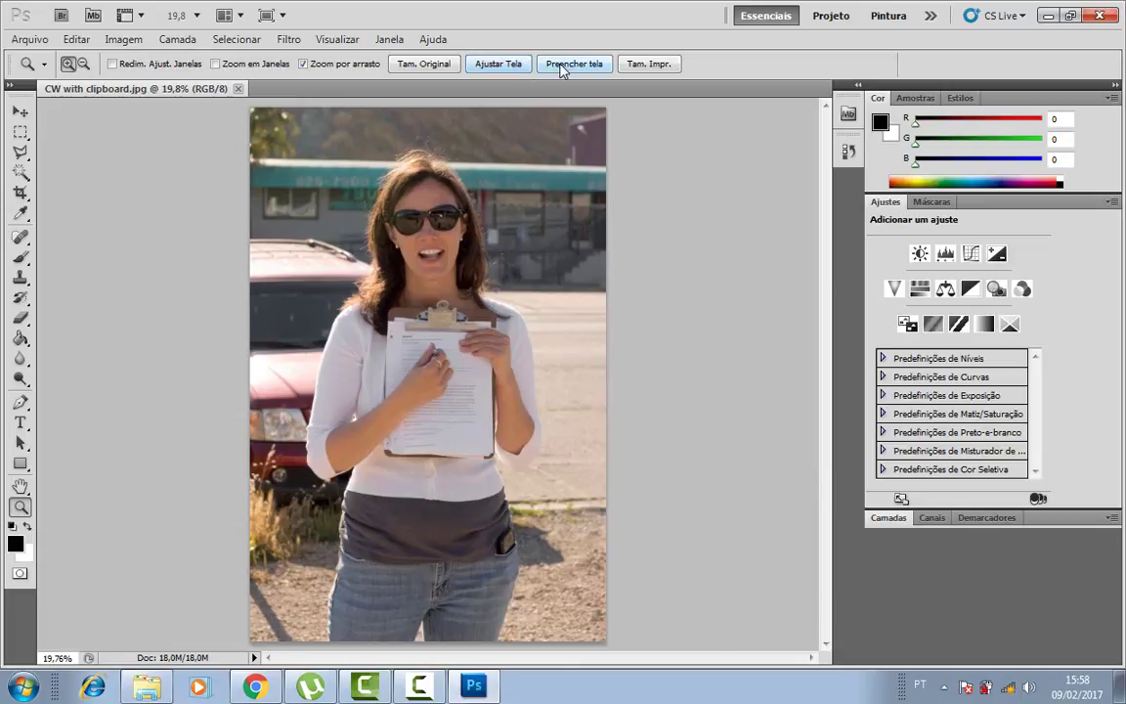
Compare Fill Screen, Print Size and a zoomed view of the sunglasses, then show the Image menu.
click(562, 69)
click(648, 65)
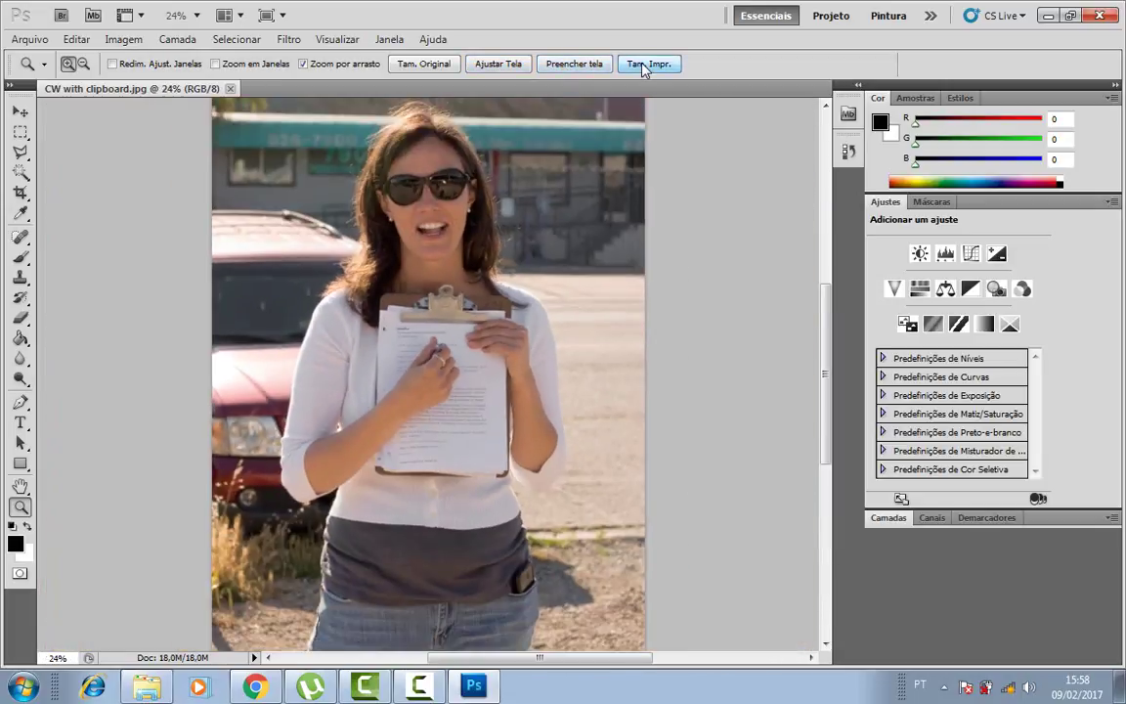
click(501, 66)
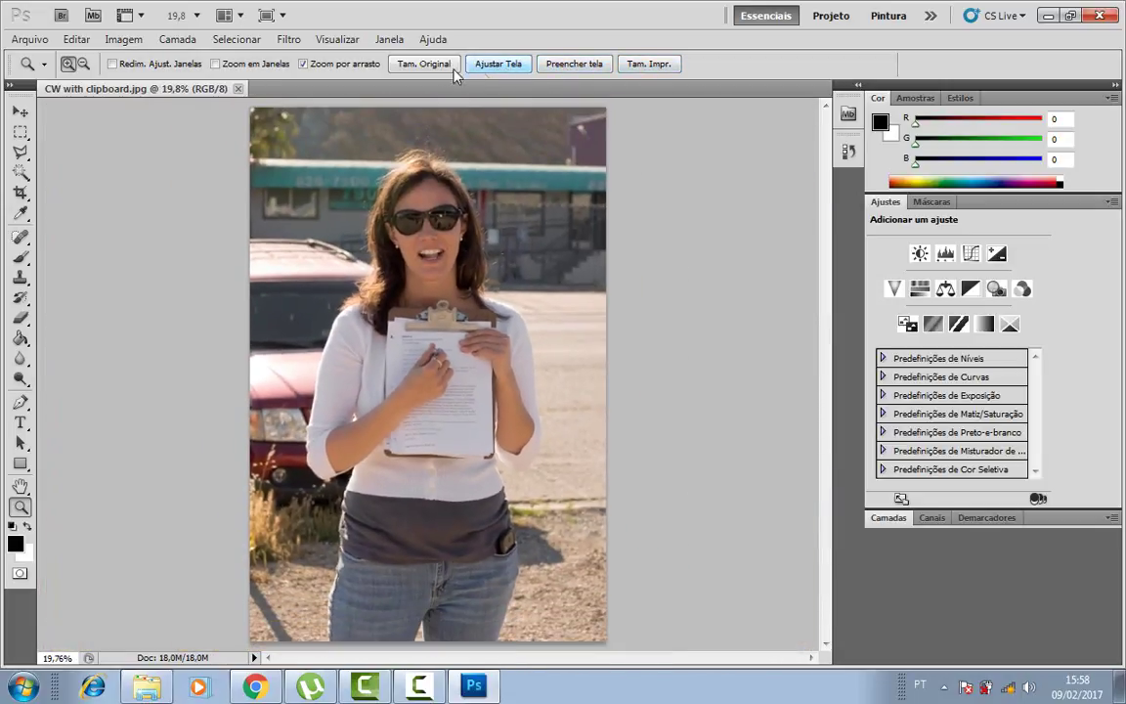
drag(399, 221, 399, 221)
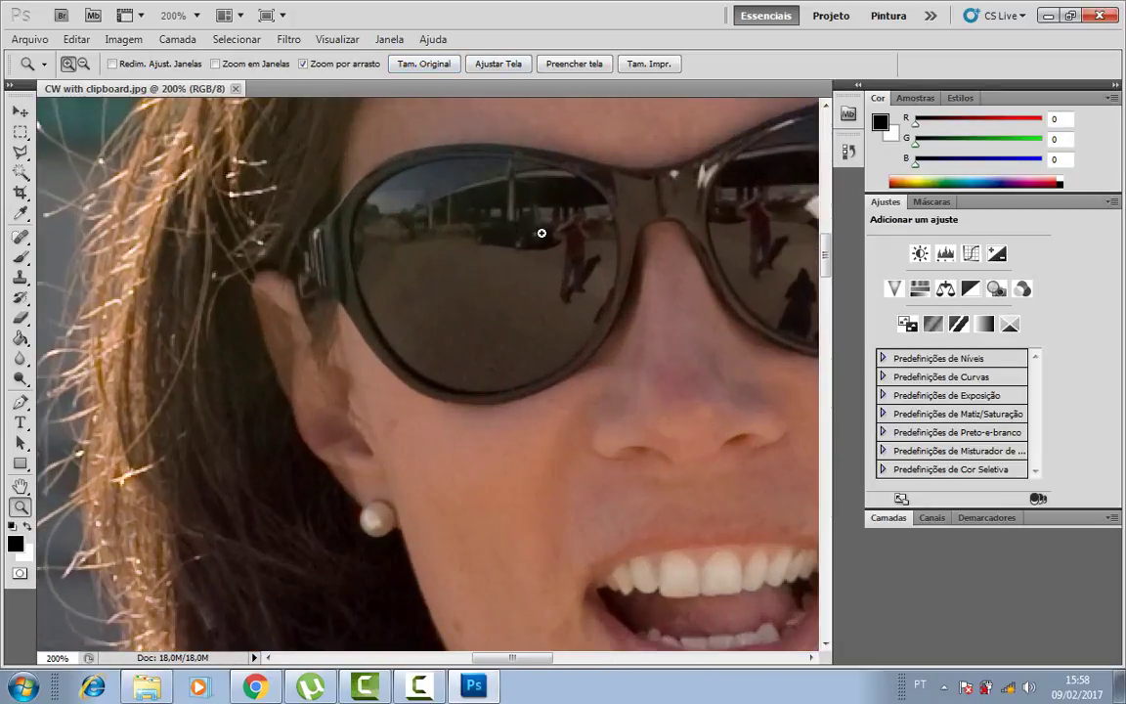
drag(513, 656, 534, 657)
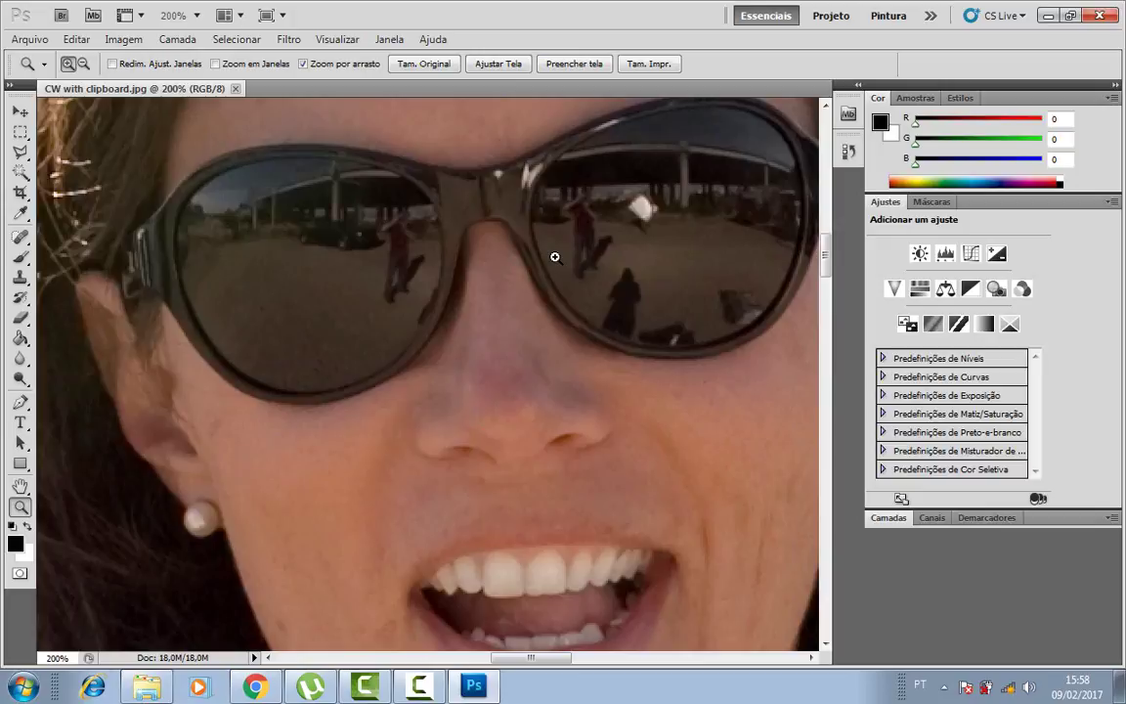
click(489, 64)
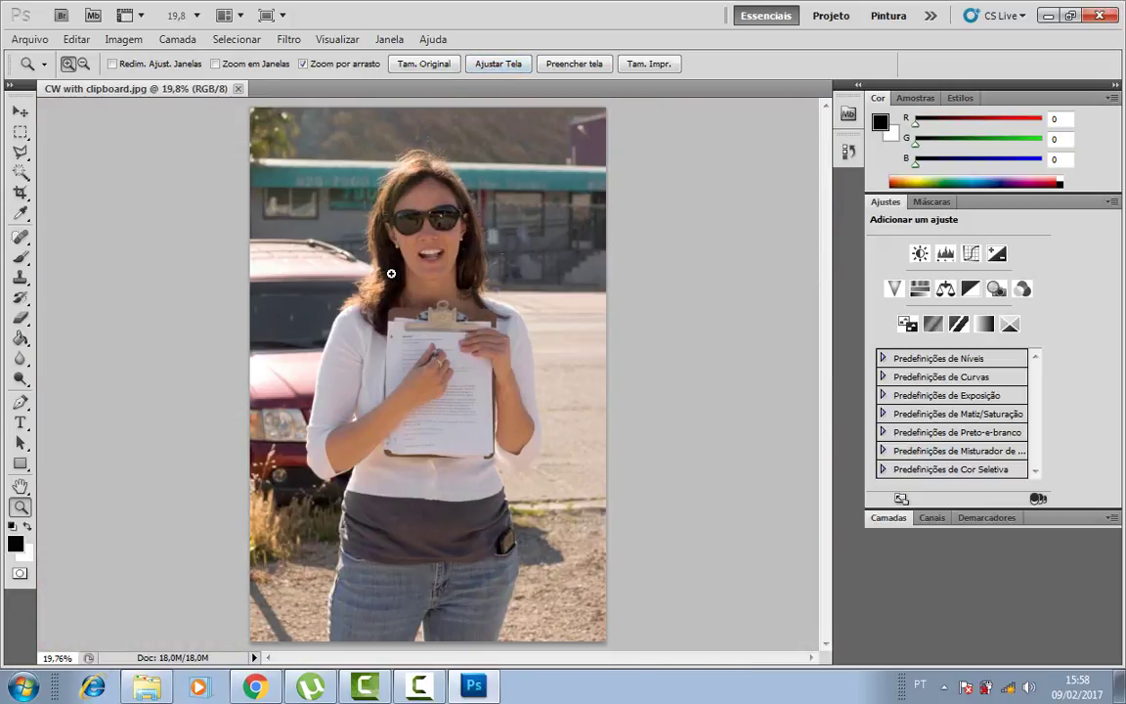
click(128, 41)
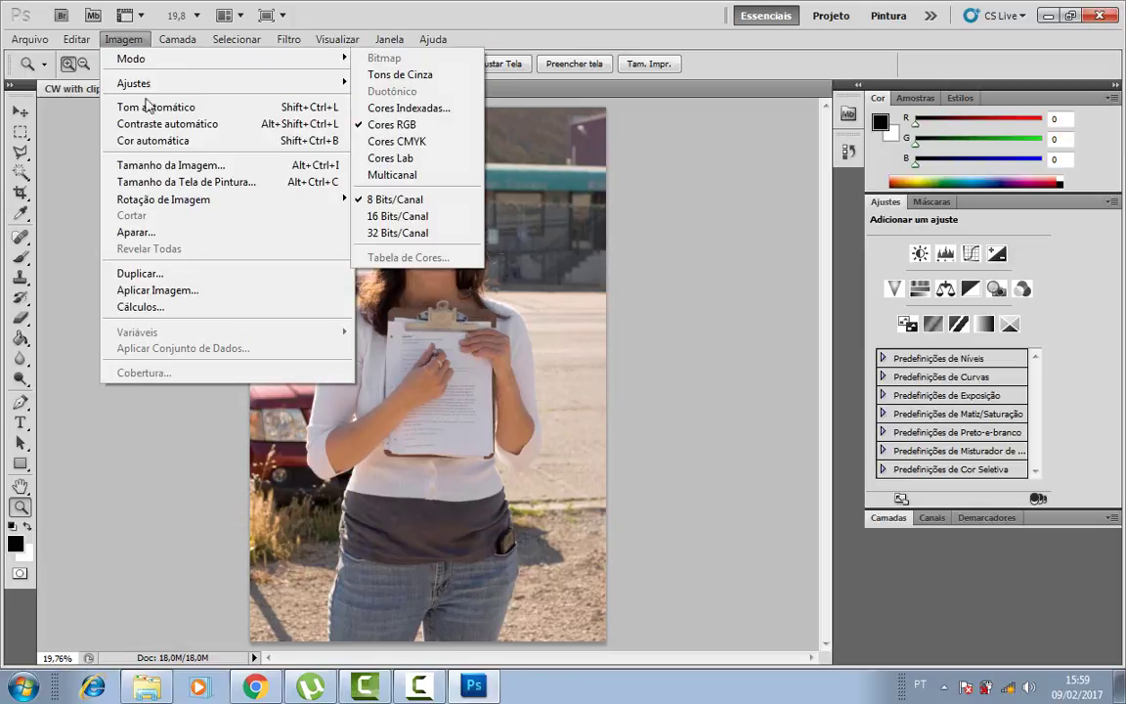
Resize CW with clipboard to 50% width in percent units with Bicubic Sharper resampling.
click(172, 166)
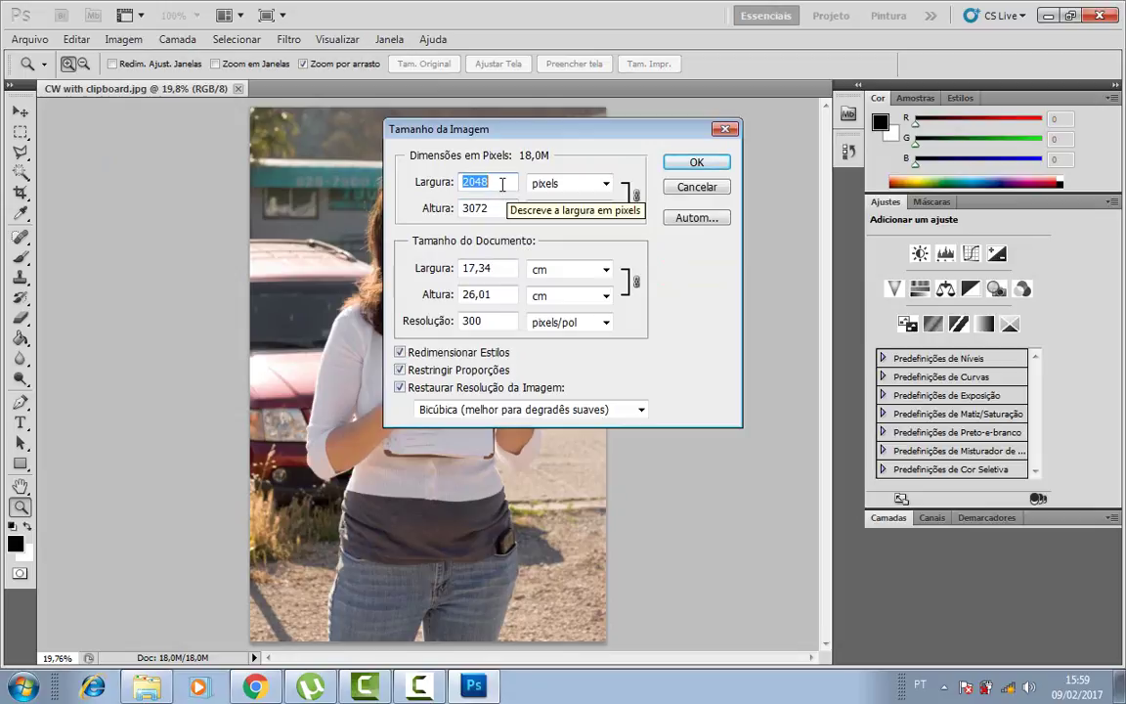
click(571, 184)
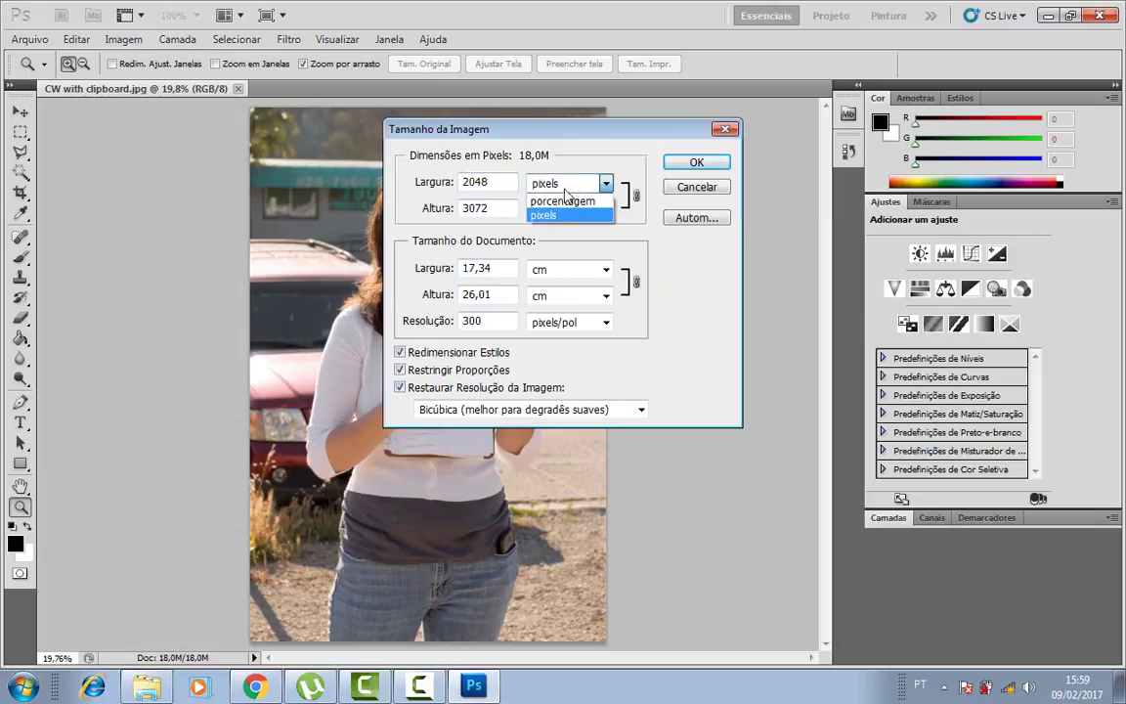
click(563, 201)
double_click(477, 182)
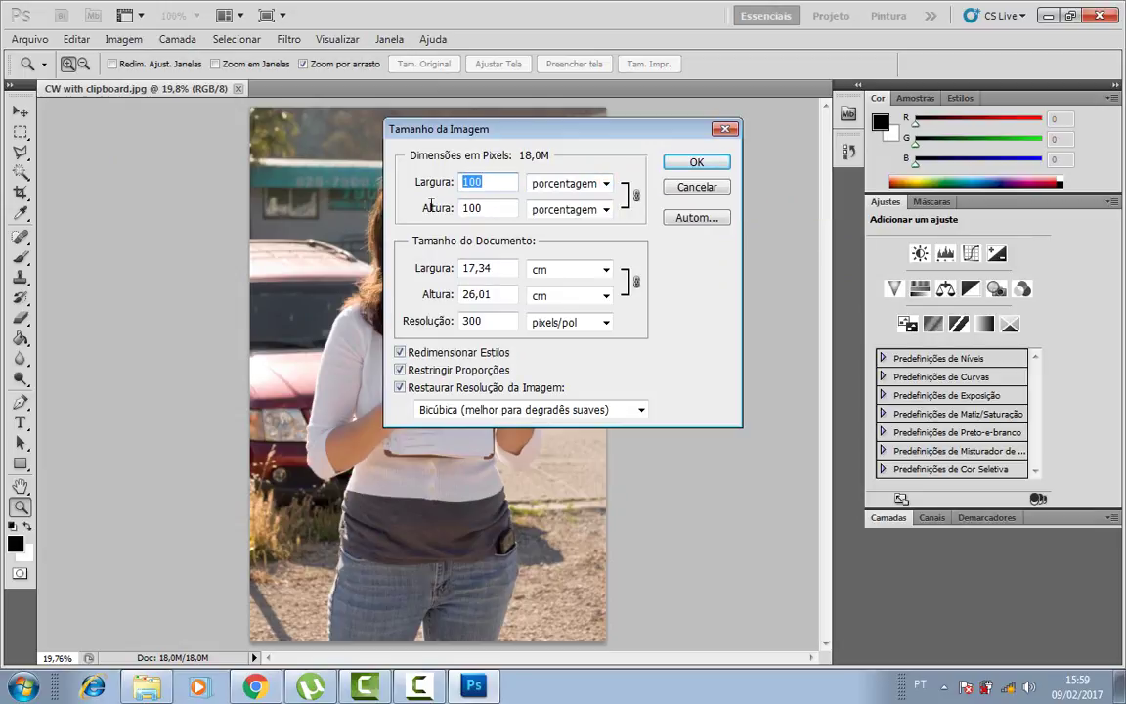
text(50)
key(Tab)
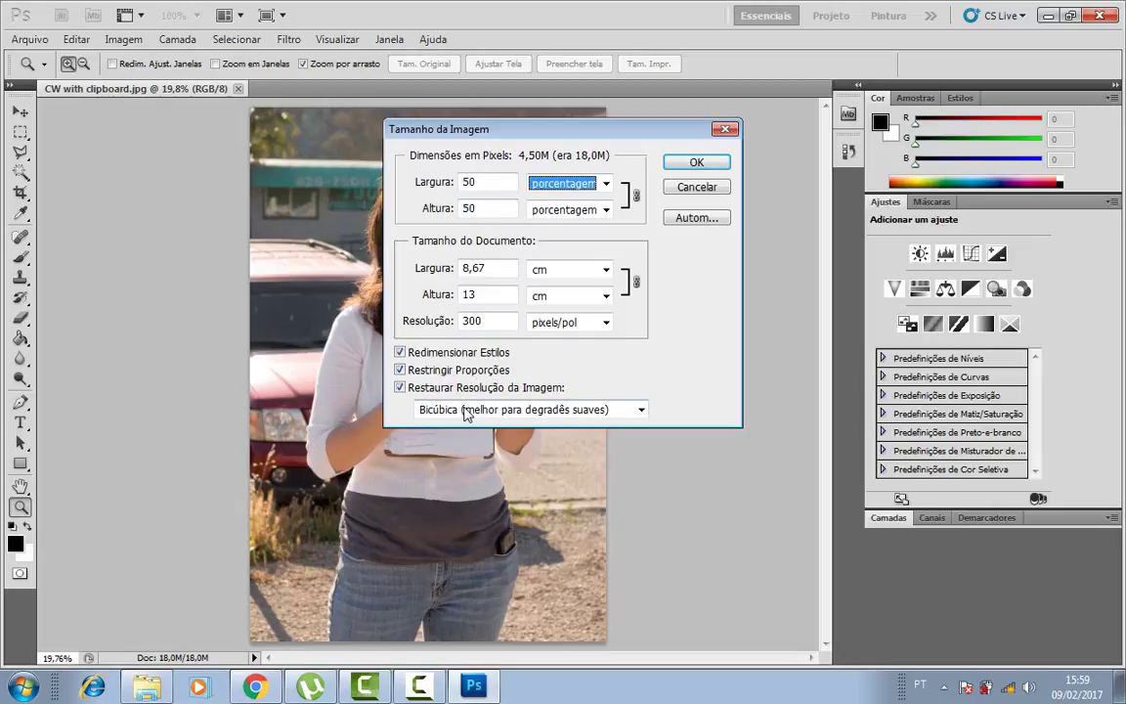
click(465, 413)
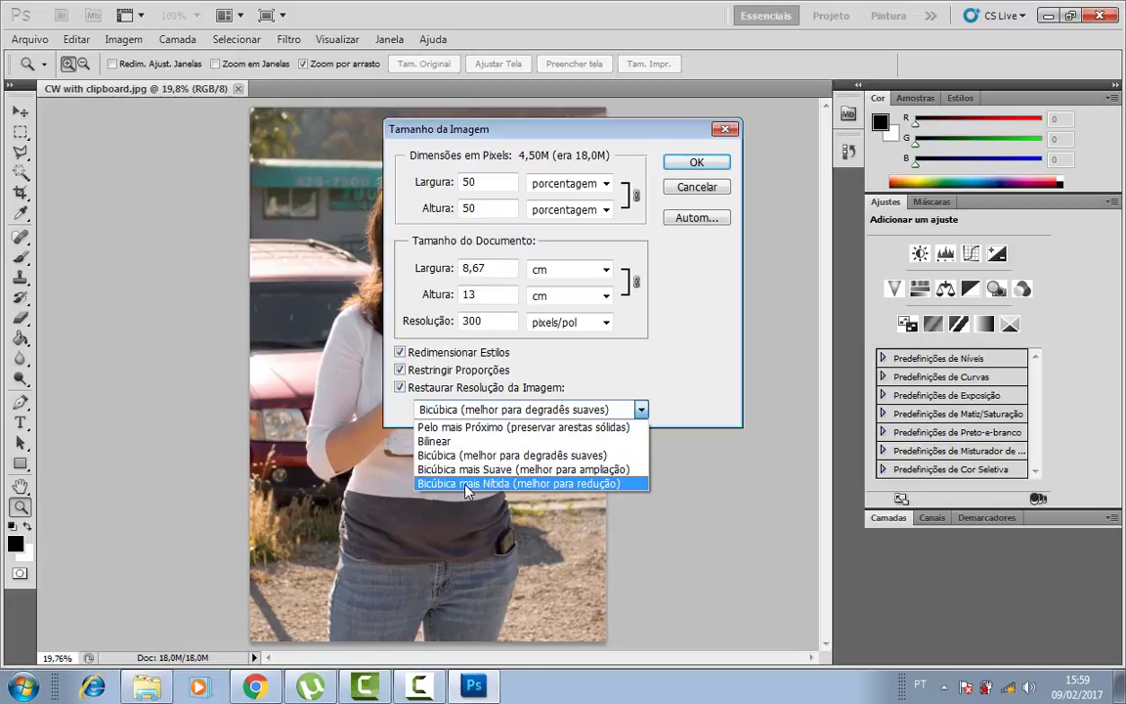
click(467, 484)
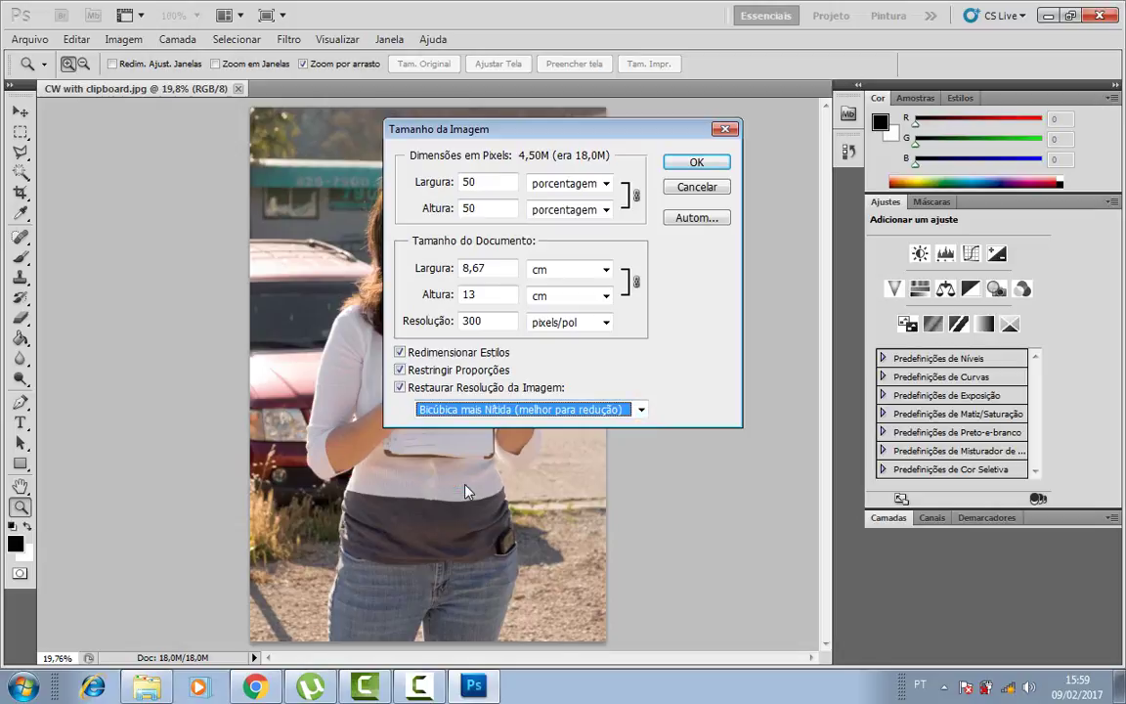
click(696, 163)
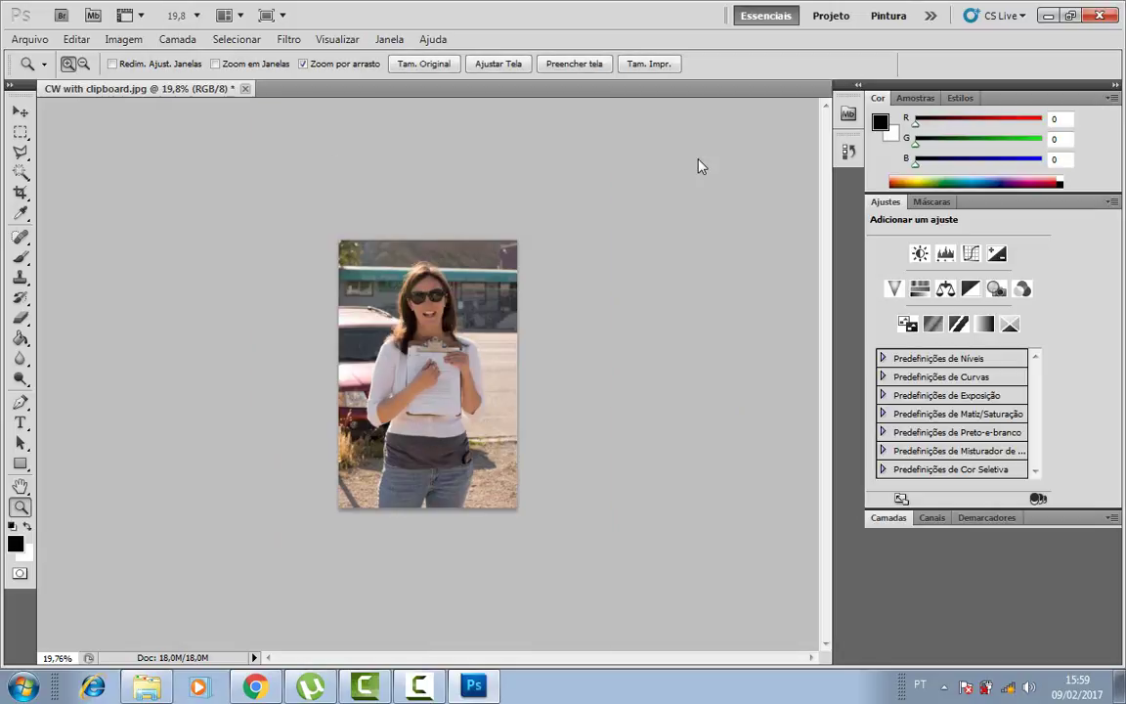
click(428, 311)
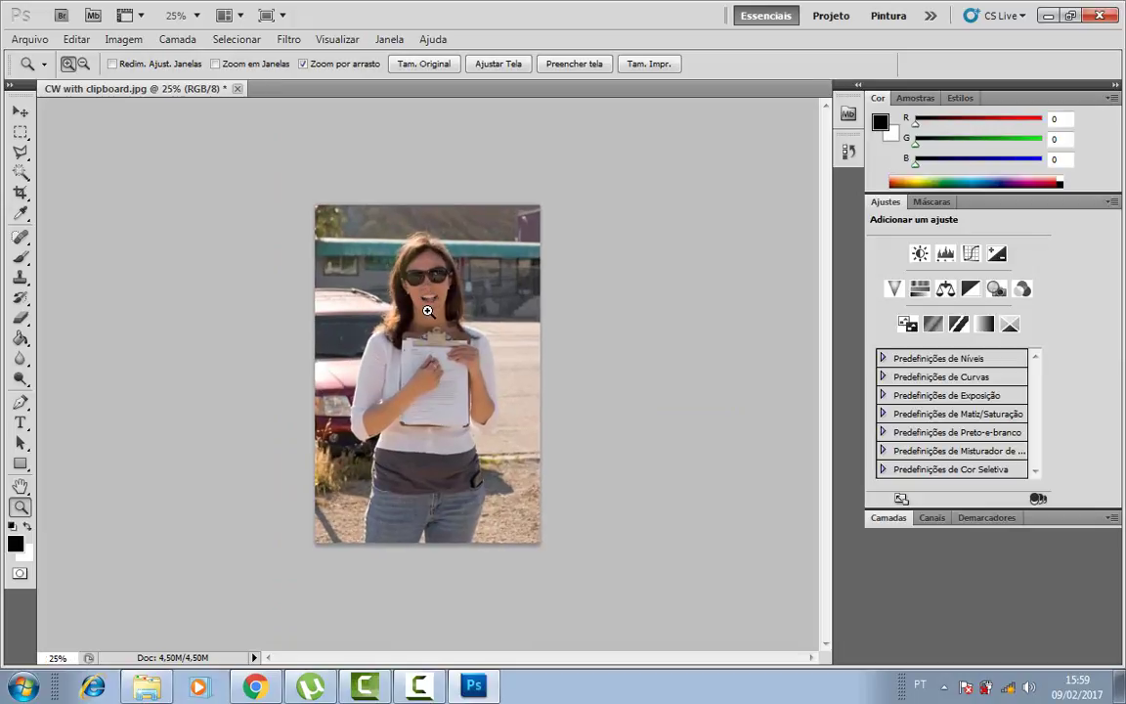
click(439, 64)
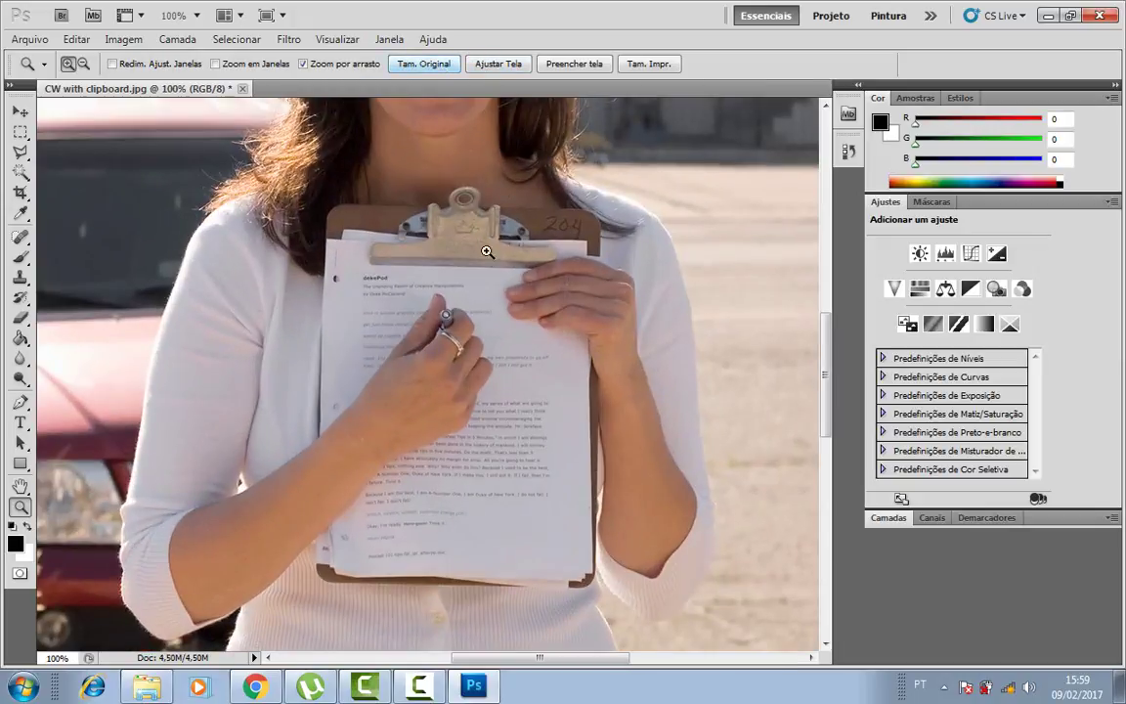
click(474, 440)
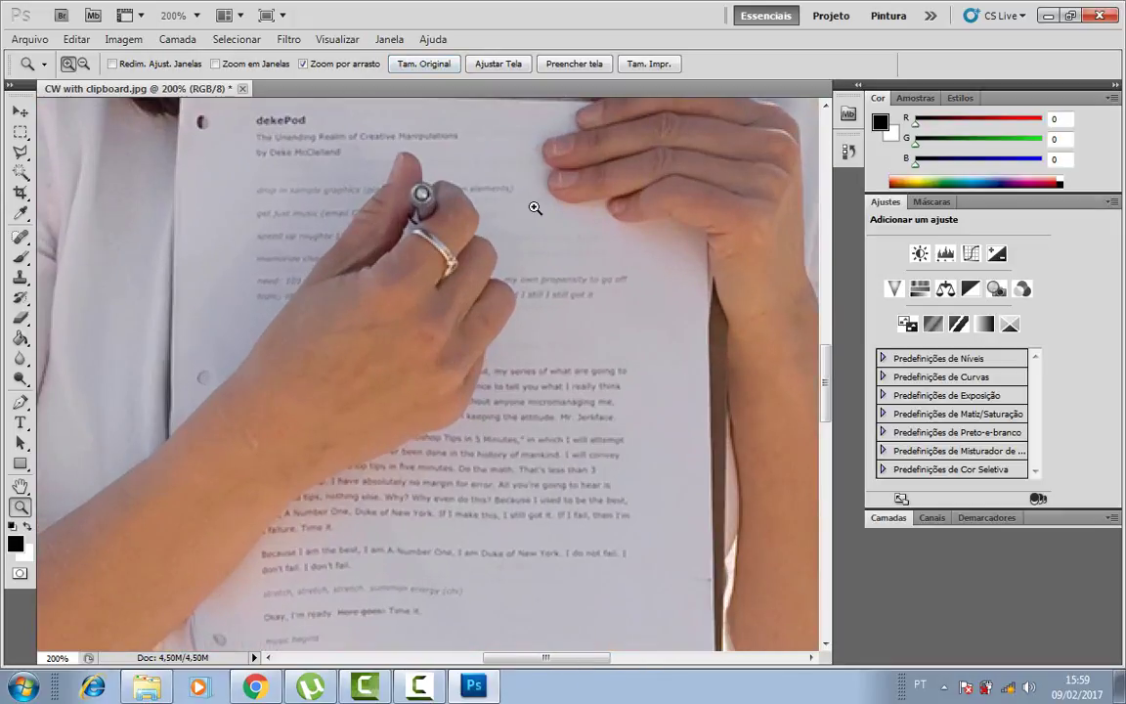
click(397, 280)
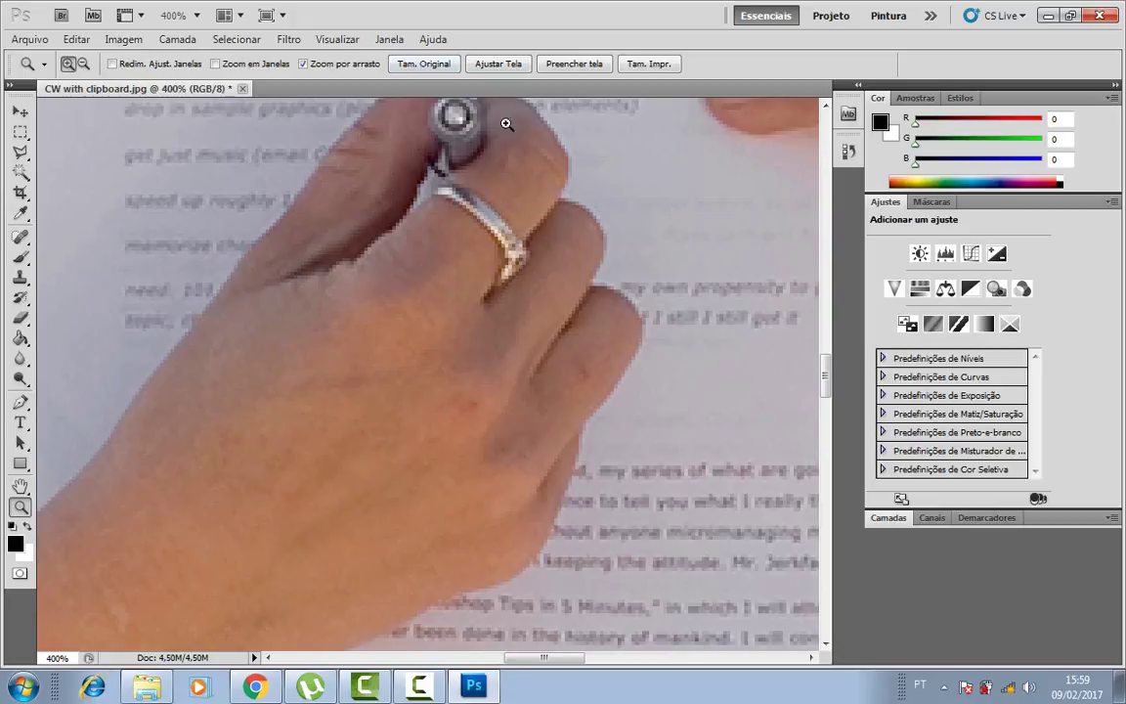
click(506, 76)
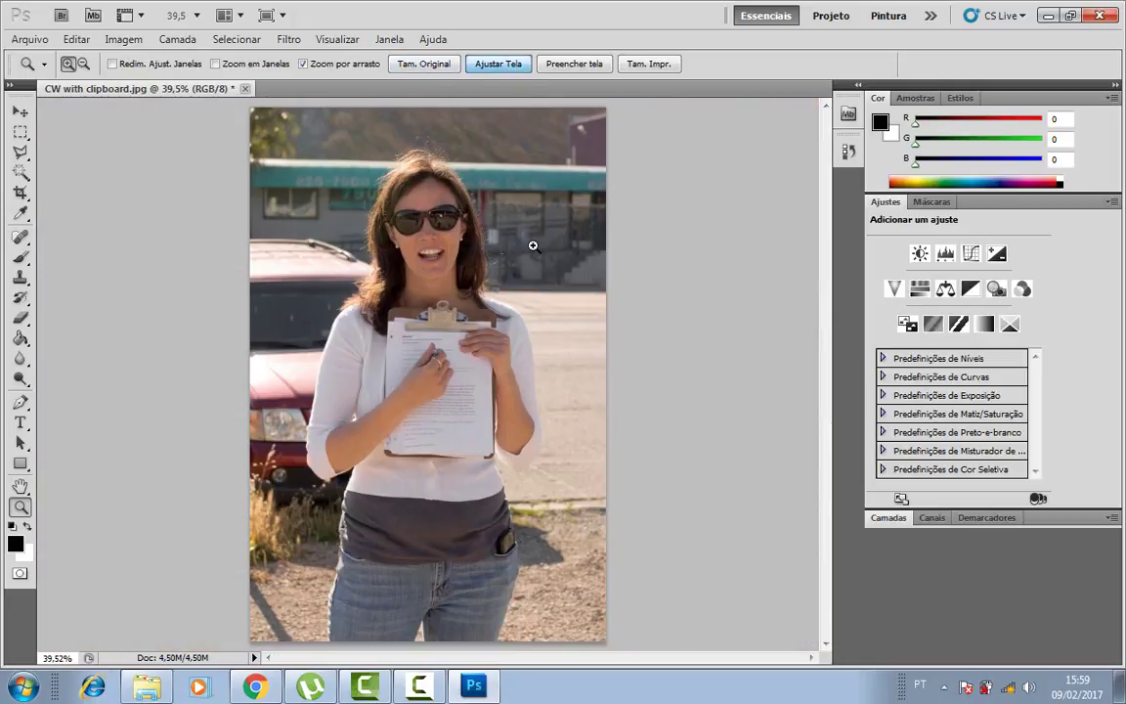
click(450, 428)
click(449, 423)
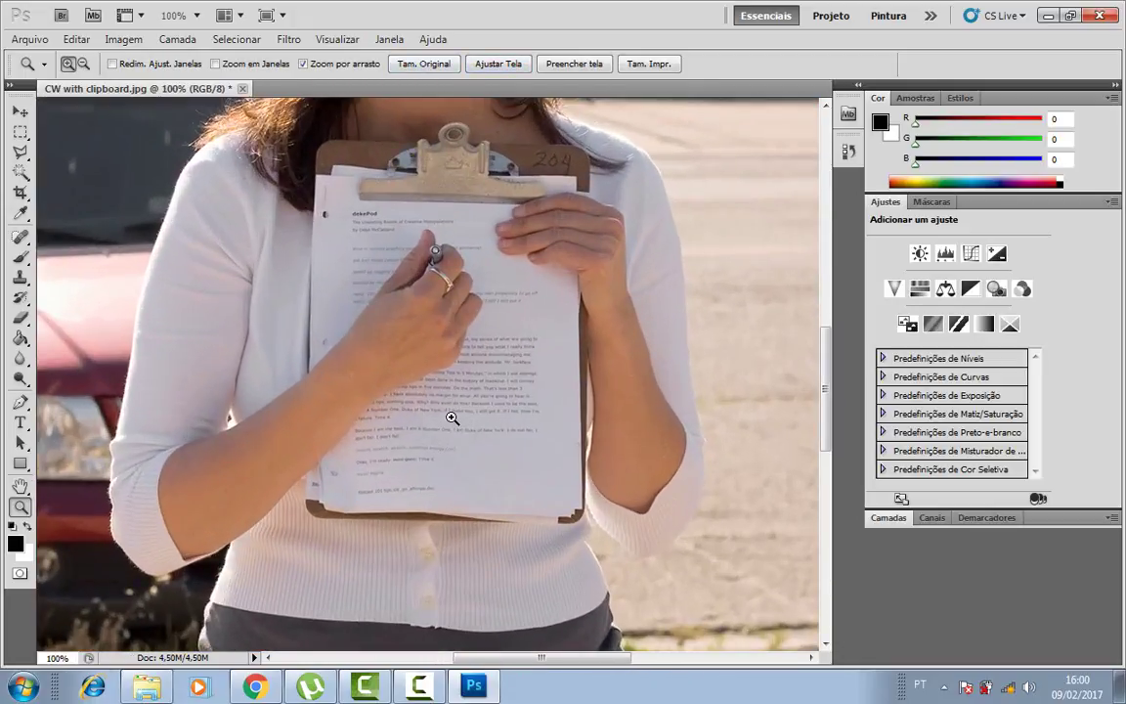
click(497, 66)
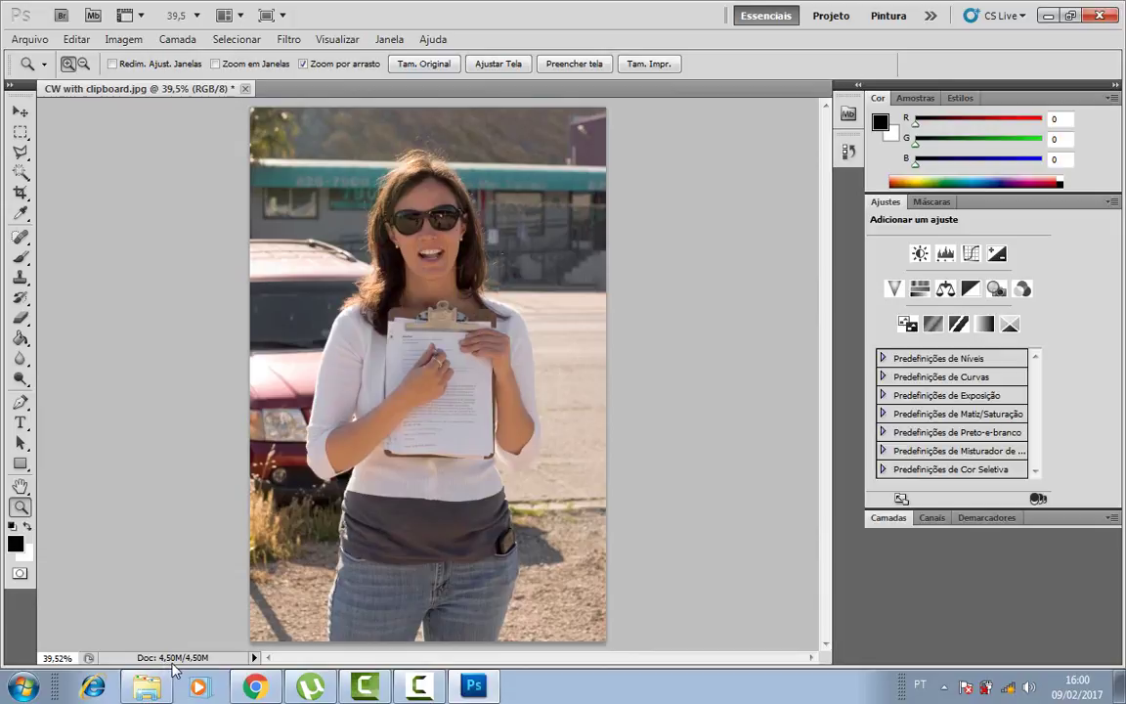
click(653, 64)
click(414, 66)
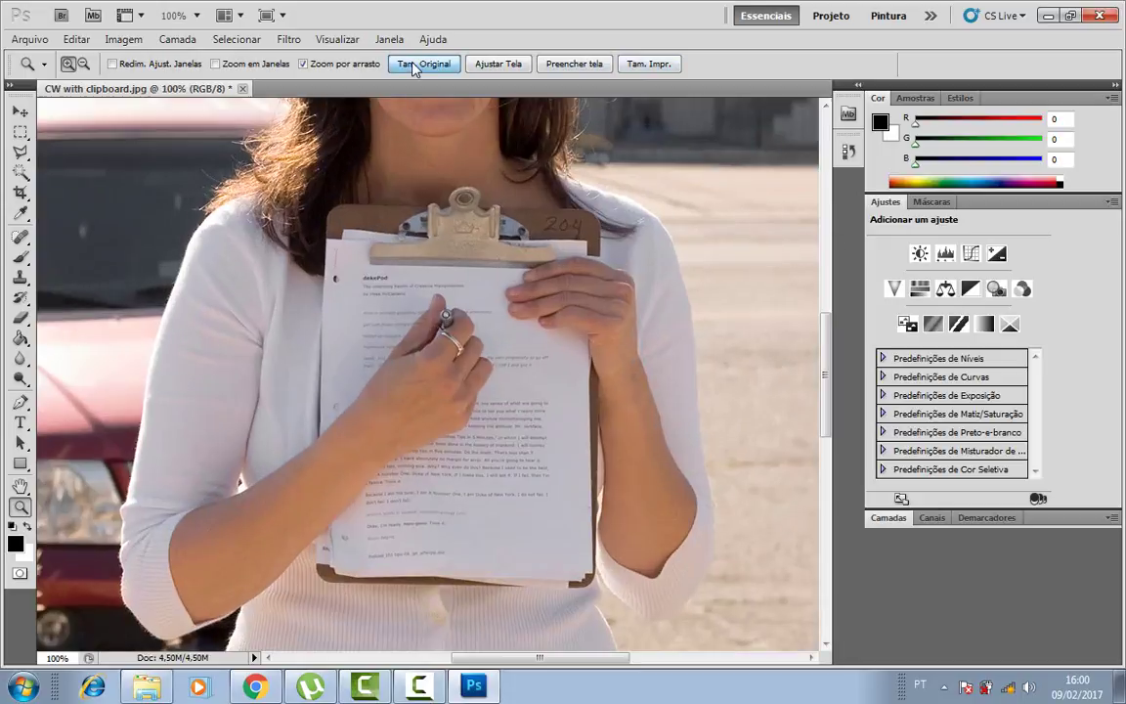
click(505, 67)
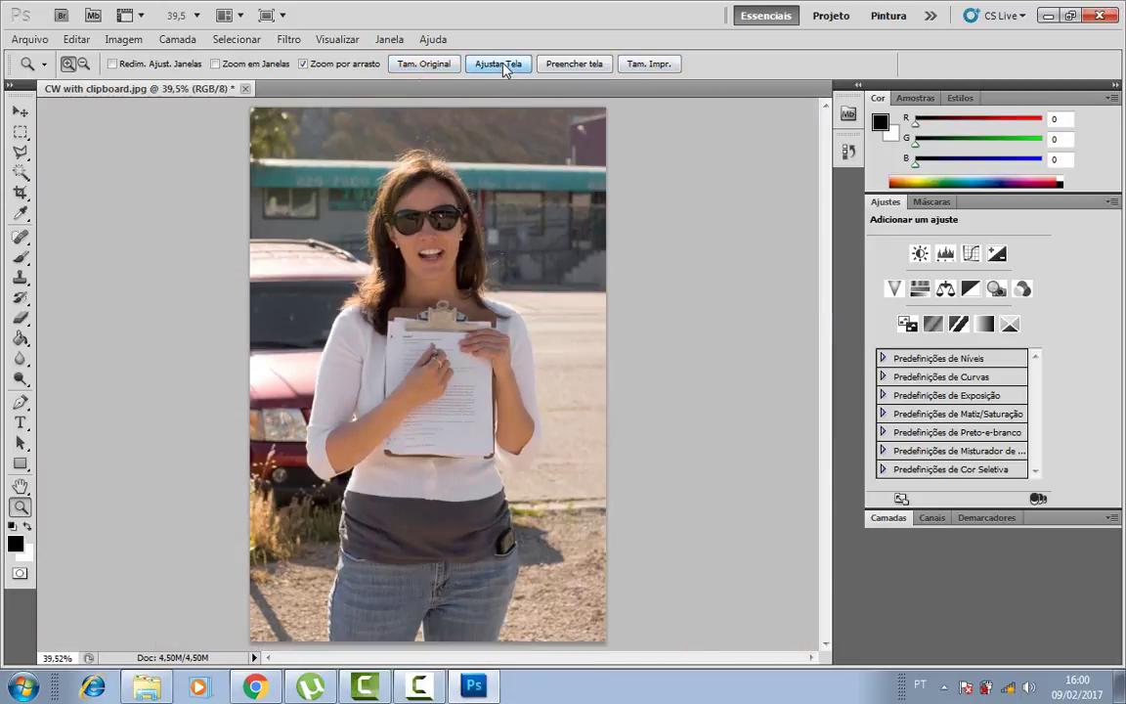
click(398, 186)
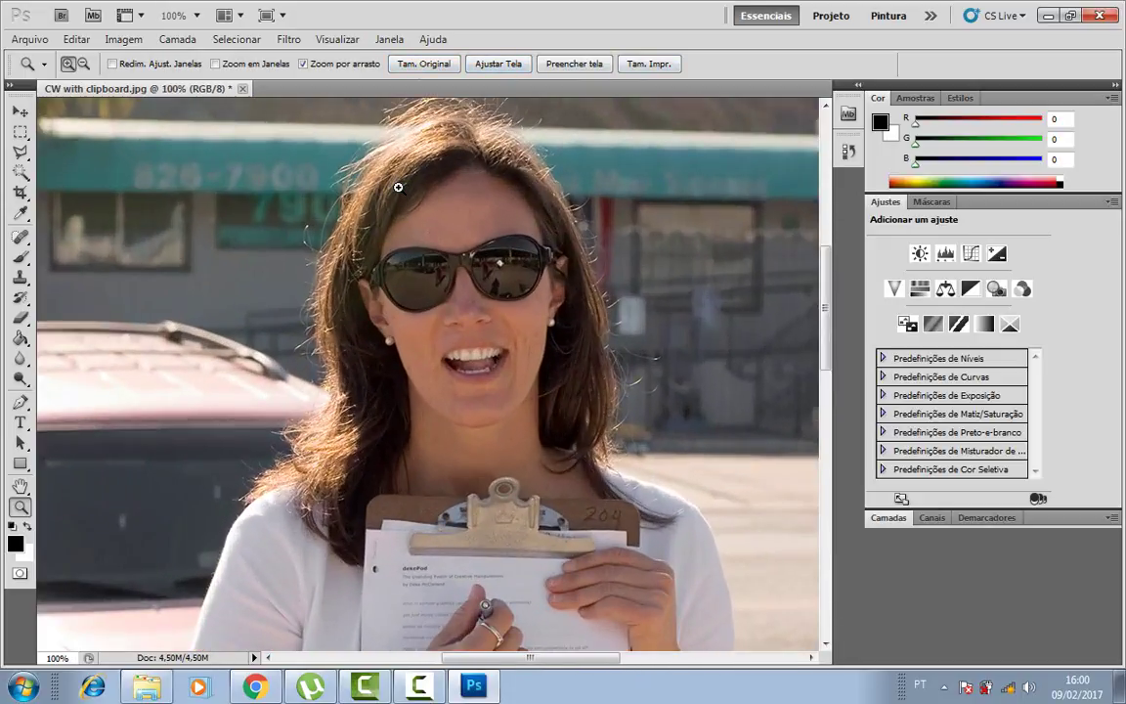
click(398, 186)
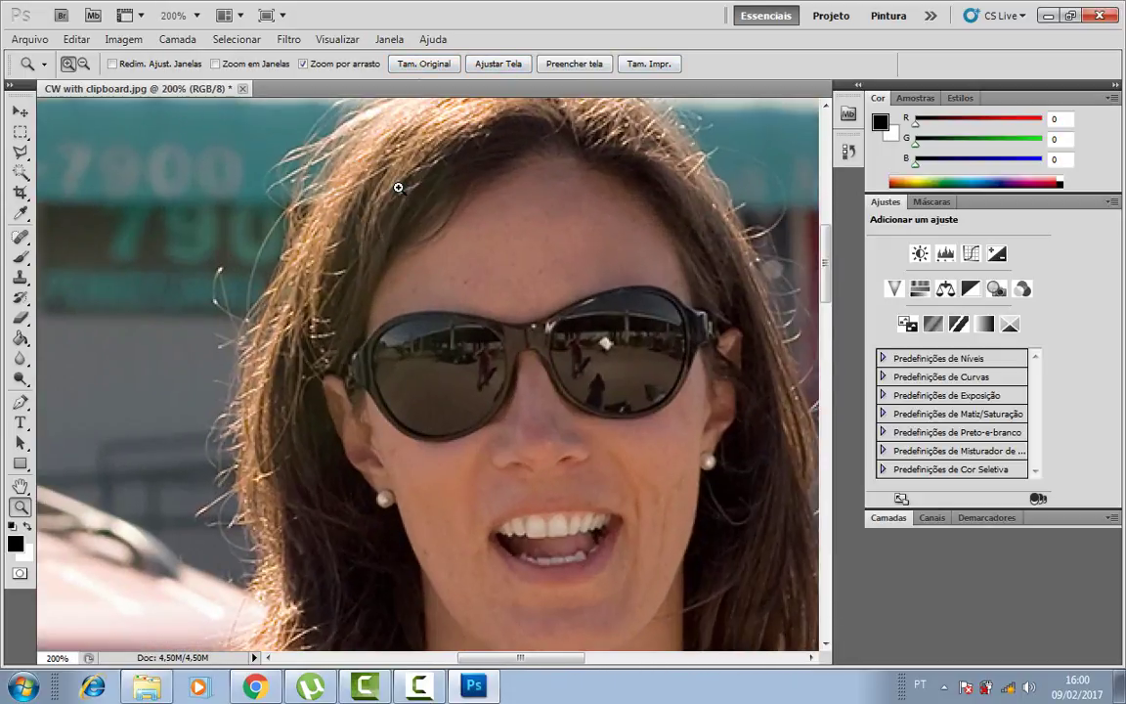
click(418, 65)
click(494, 64)
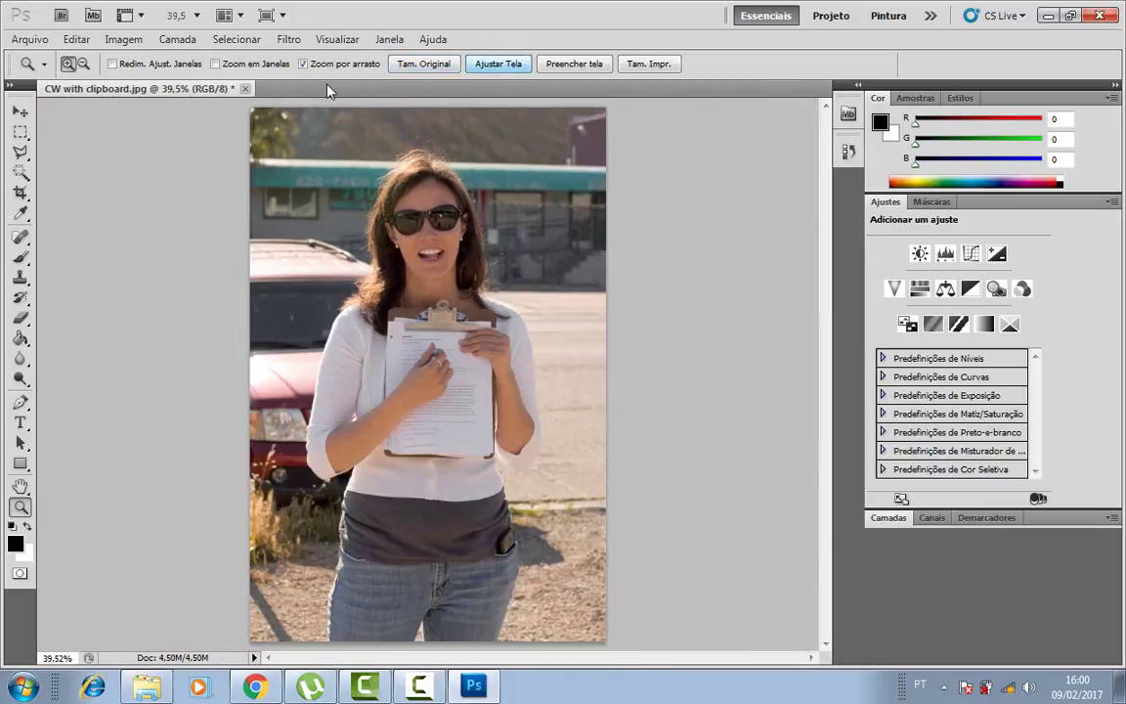
click(124, 39)
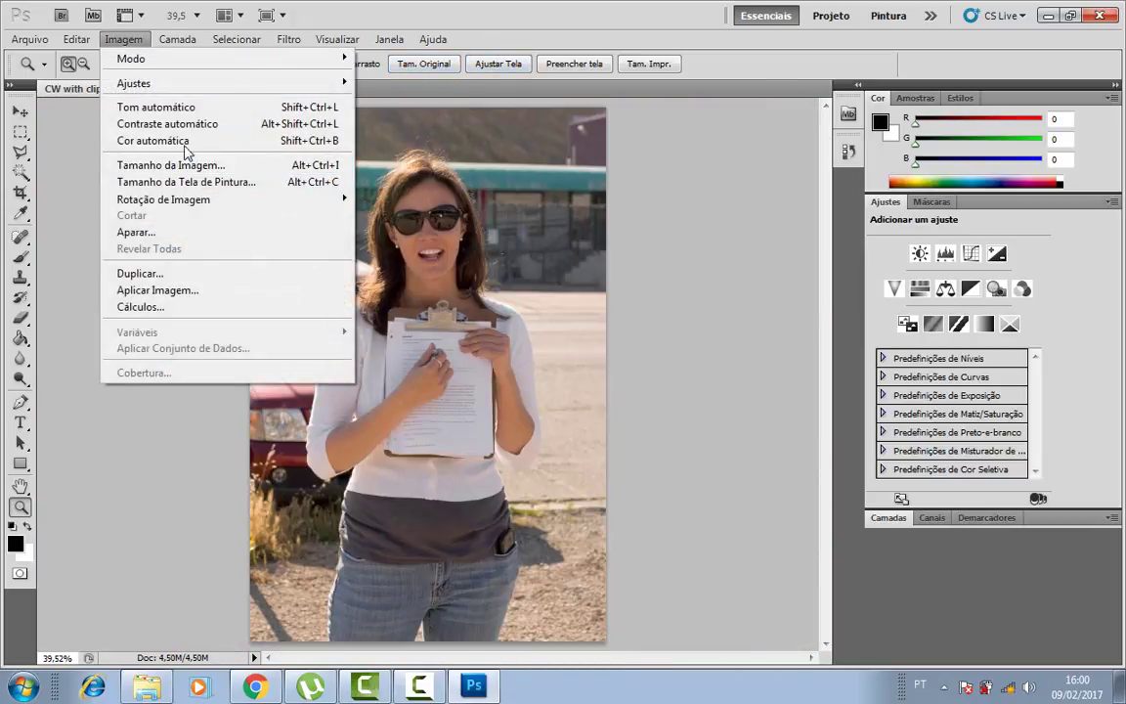
click(192, 144)
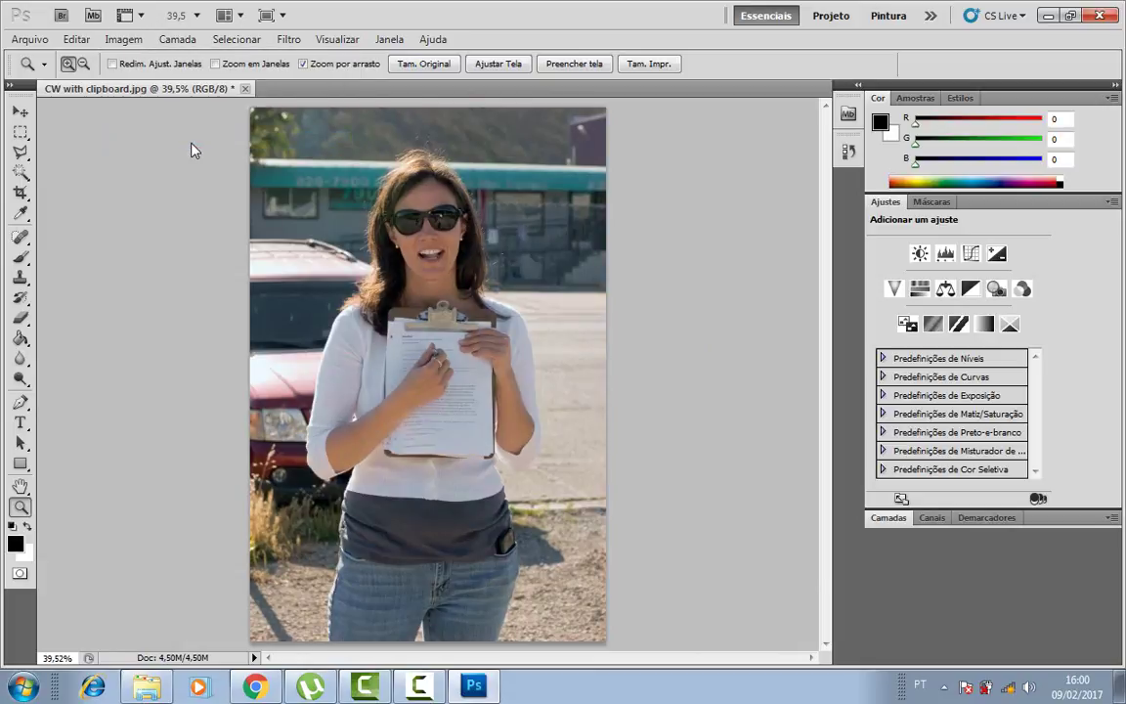
click(450, 259)
click(436, 199)
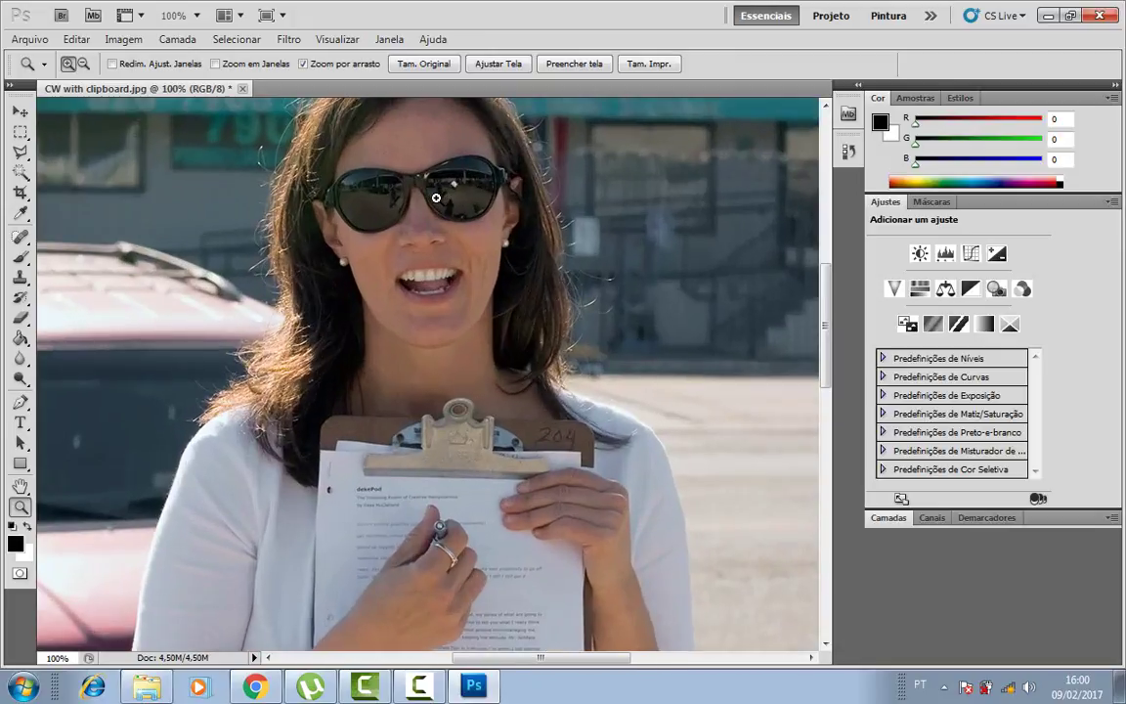
click(480, 69)
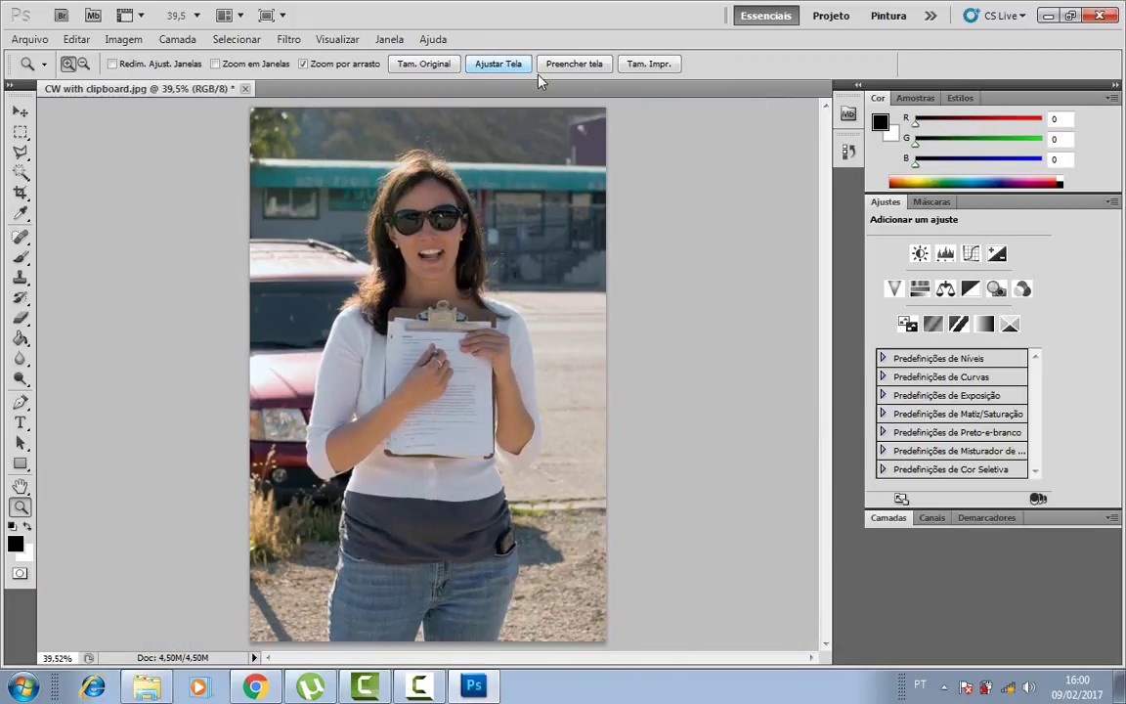
click(573, 64)
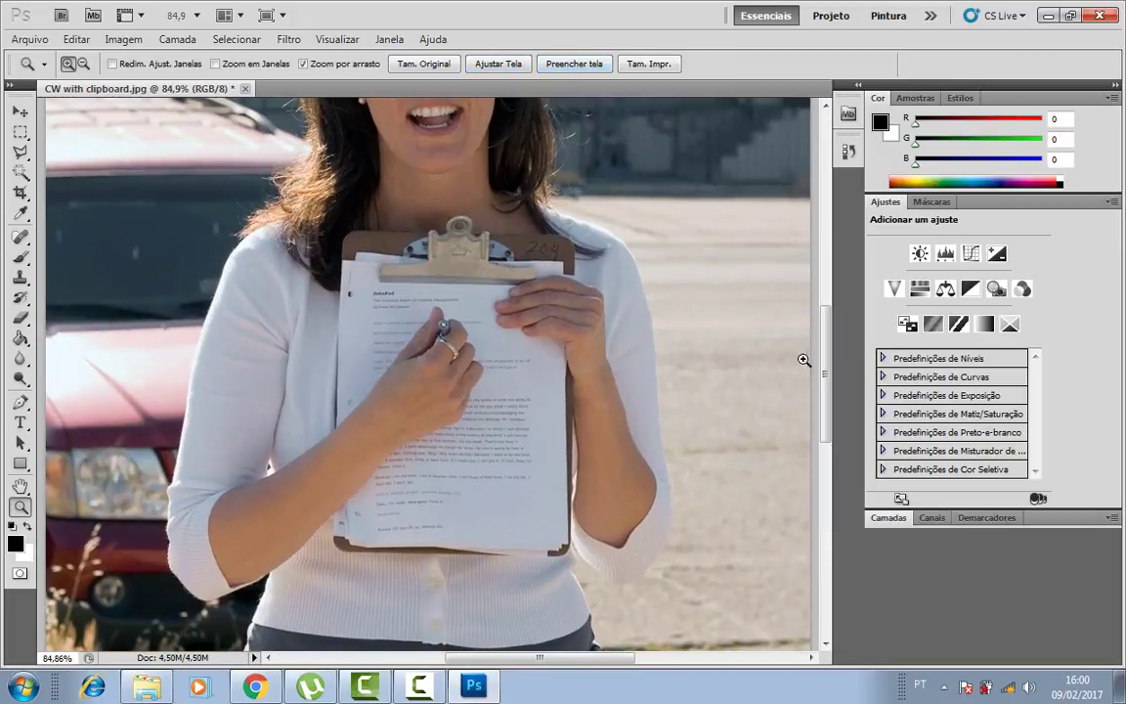
drag(822, 380, 824, 307)
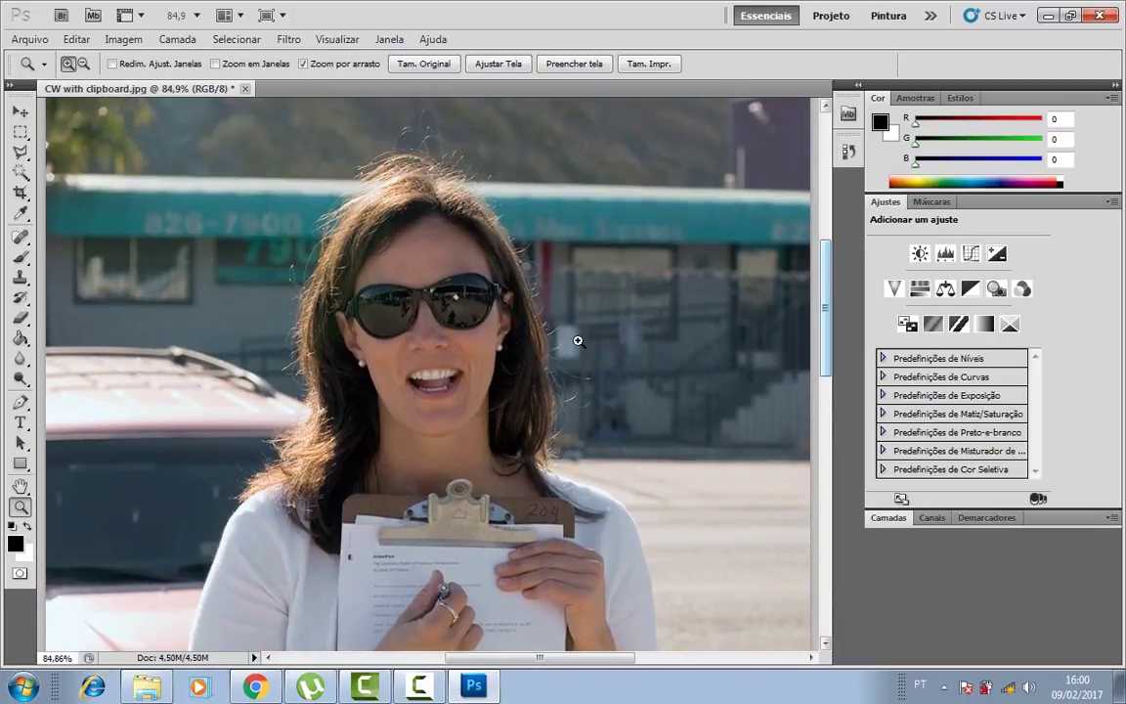
click(424, 64)
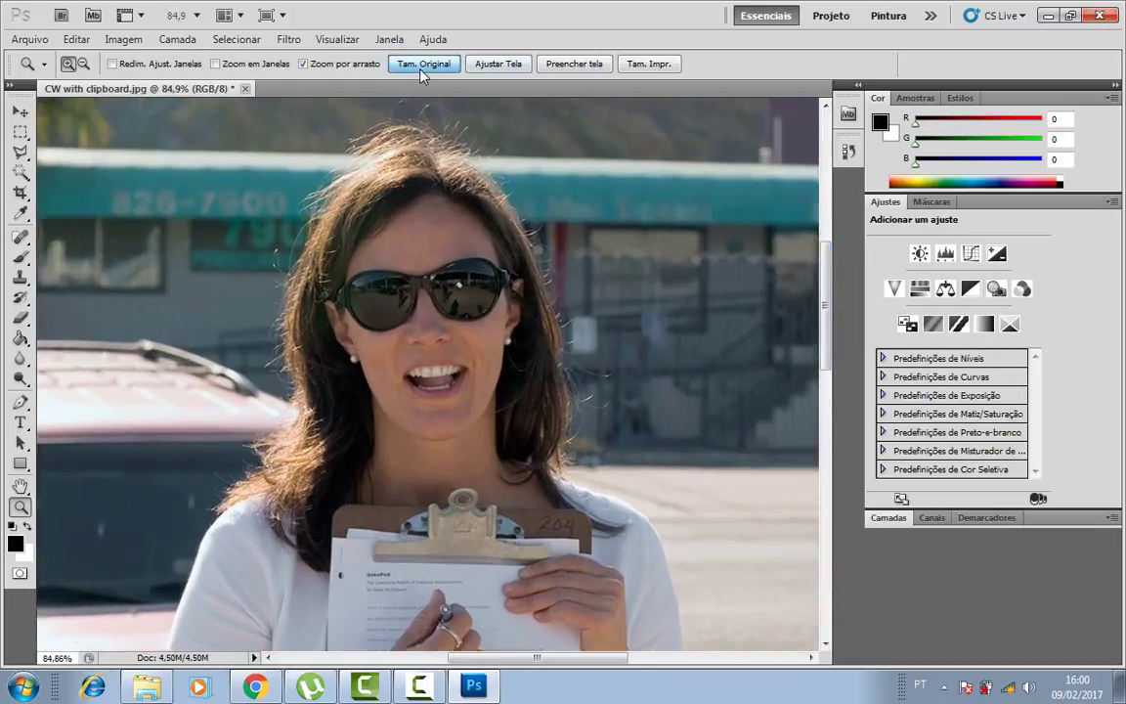
click(499, 64)
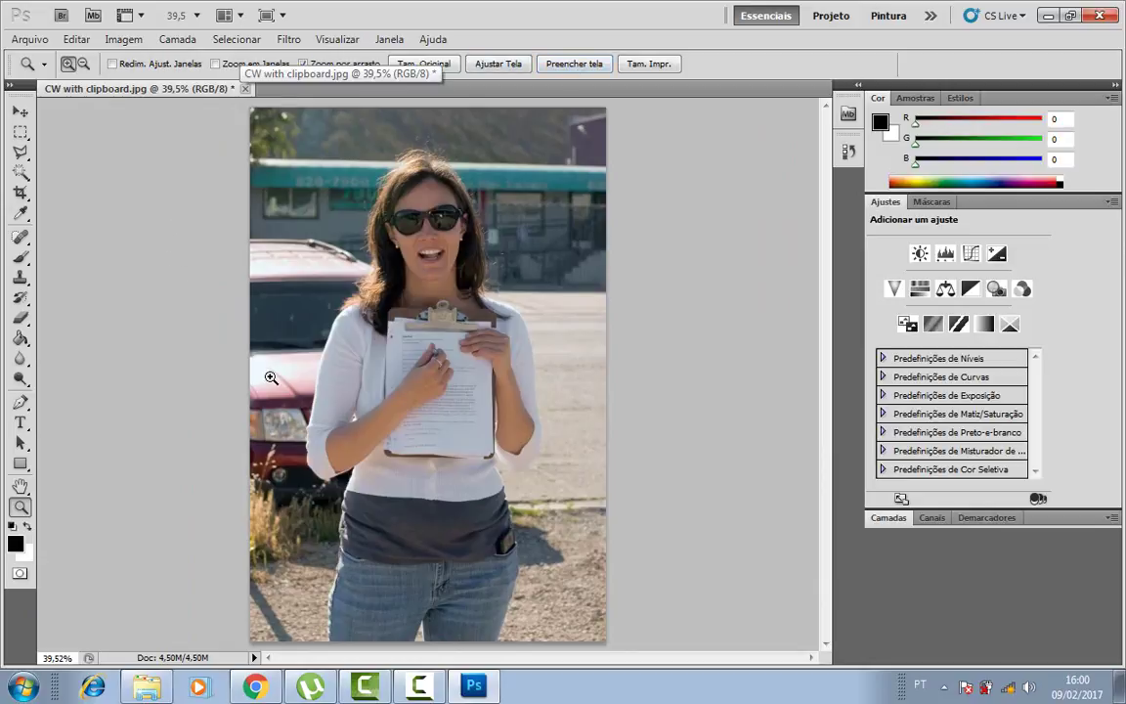
Save CW with clipboard.jpg using Arquivo > Salvar.
click(29, 39)
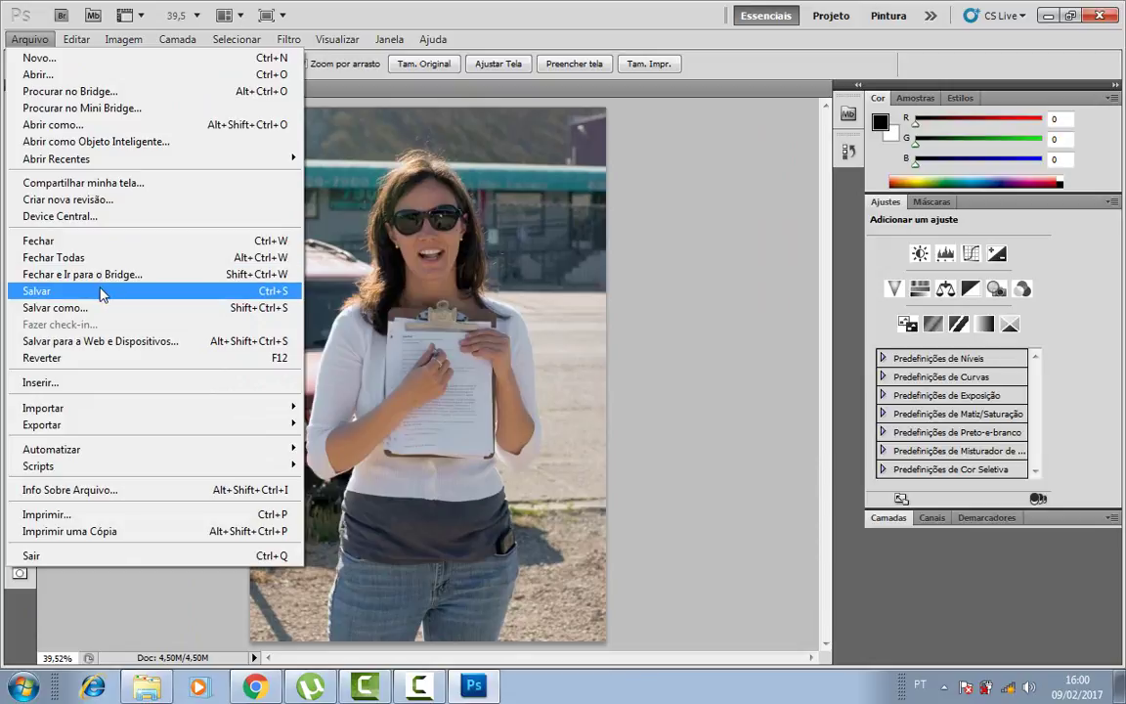
click(672, 251)
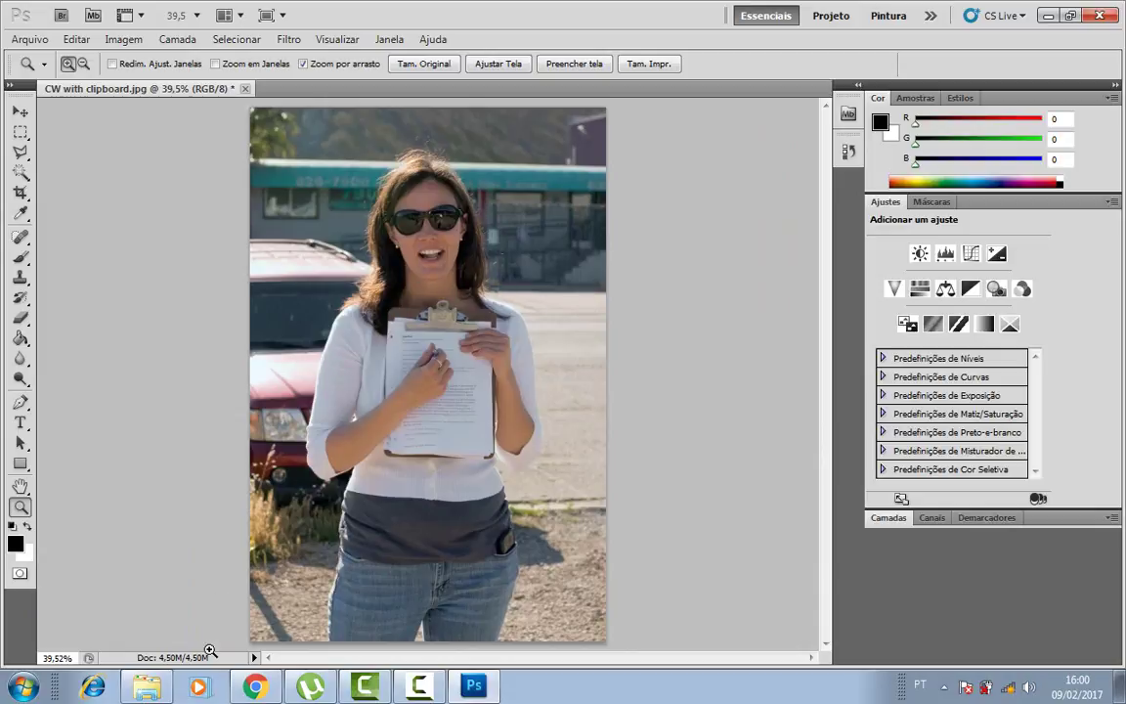
Open Crooked Pisa.jpg from the Lesson 02 folder in Adobe Photoshop CS5.
click(143, 618)
click(307, 166)
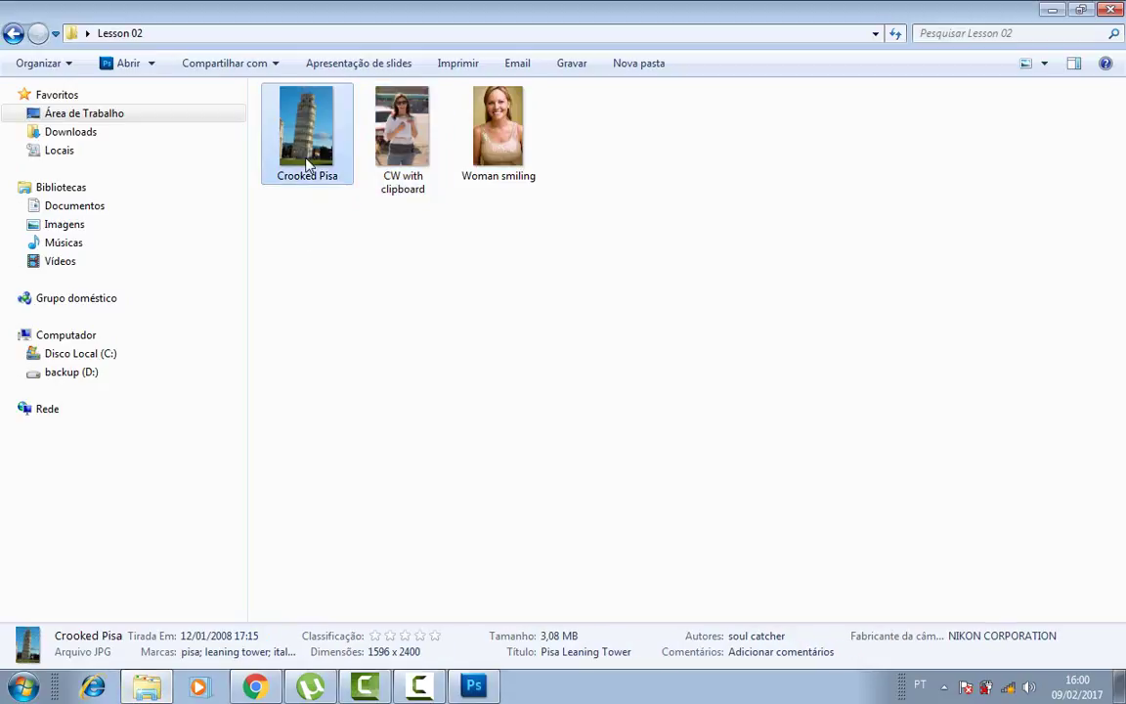
right_click(306, 160)
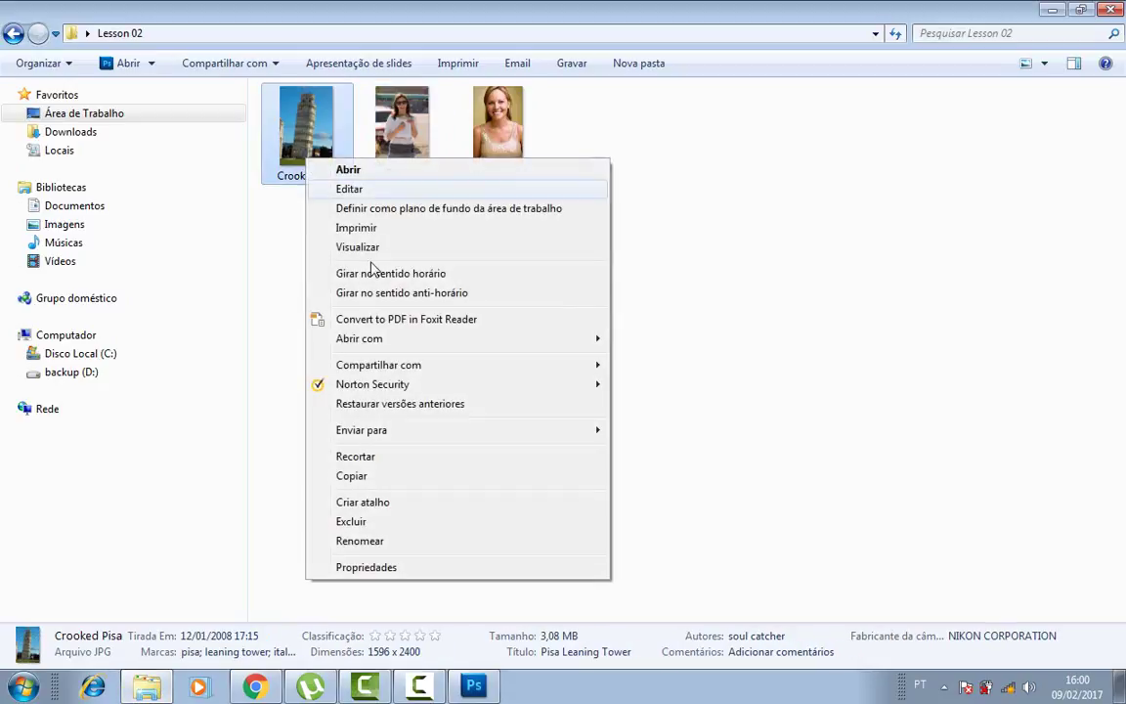
mouse_move(358, 338)
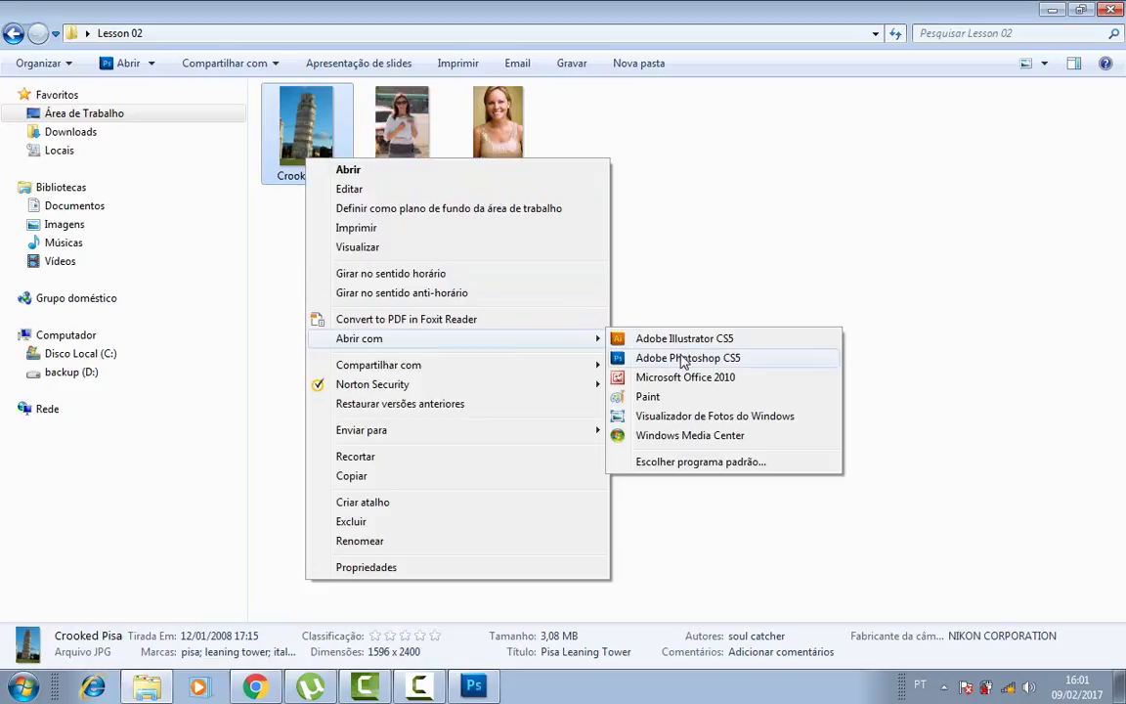
click(684, 358)
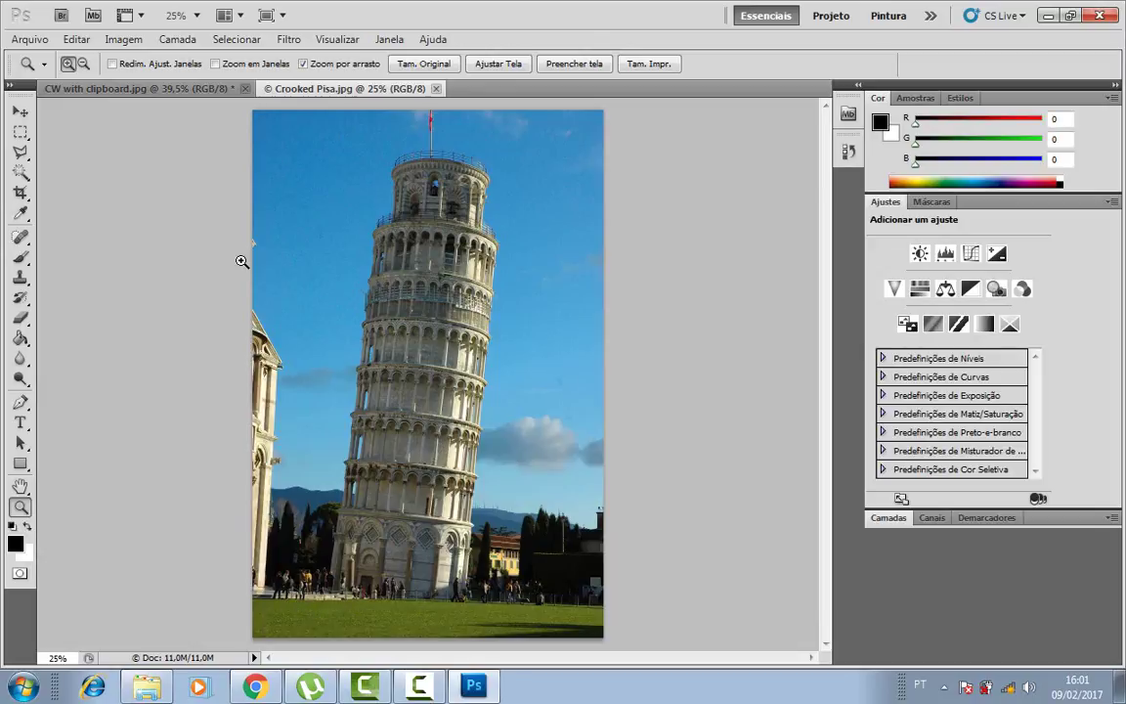
Straighten Crooked Pisa with the Ruler tool along the -1,7° ground line.
click(18, 221)
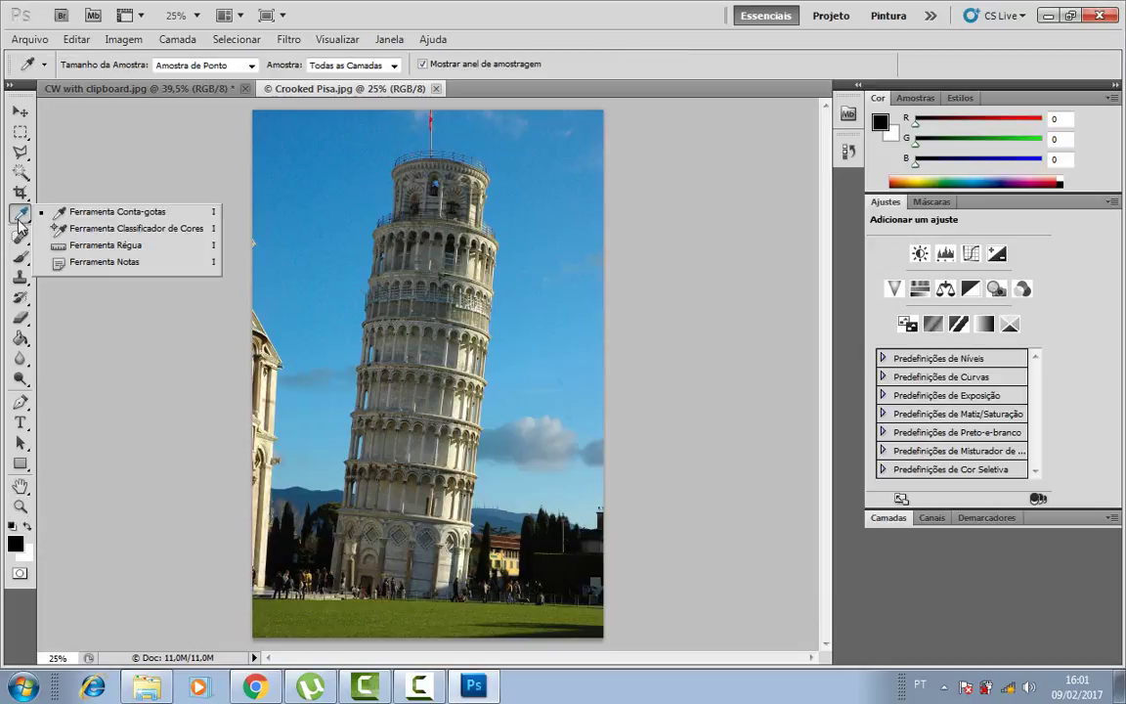
click(87, 252)
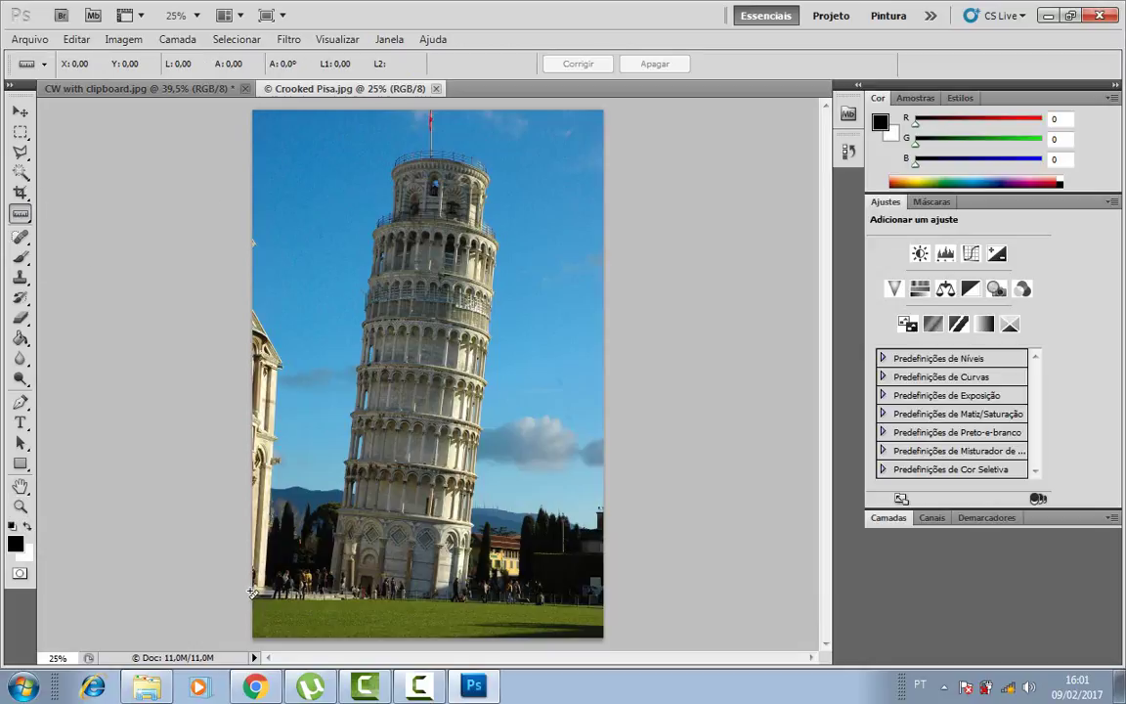
drag(259, 598, 604, 610)
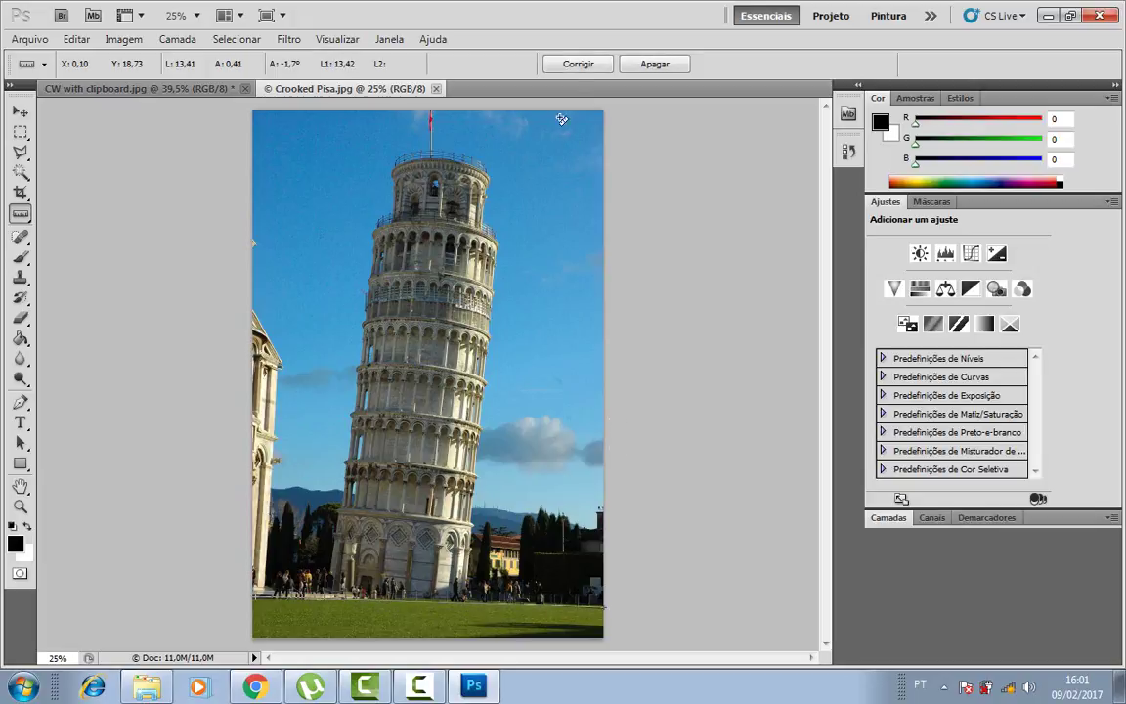
click(577, 63)
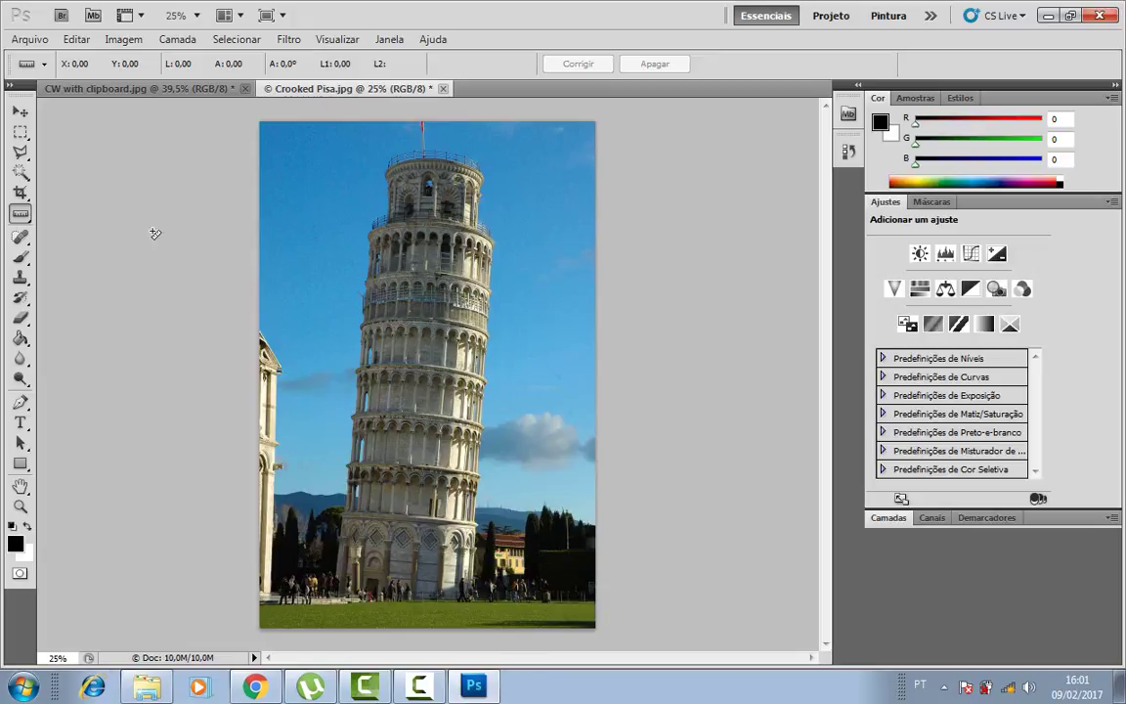
Crop the straightened Pisa photo, pulling the top-left corner in to exclude the tilted edge.
click(20, 192)
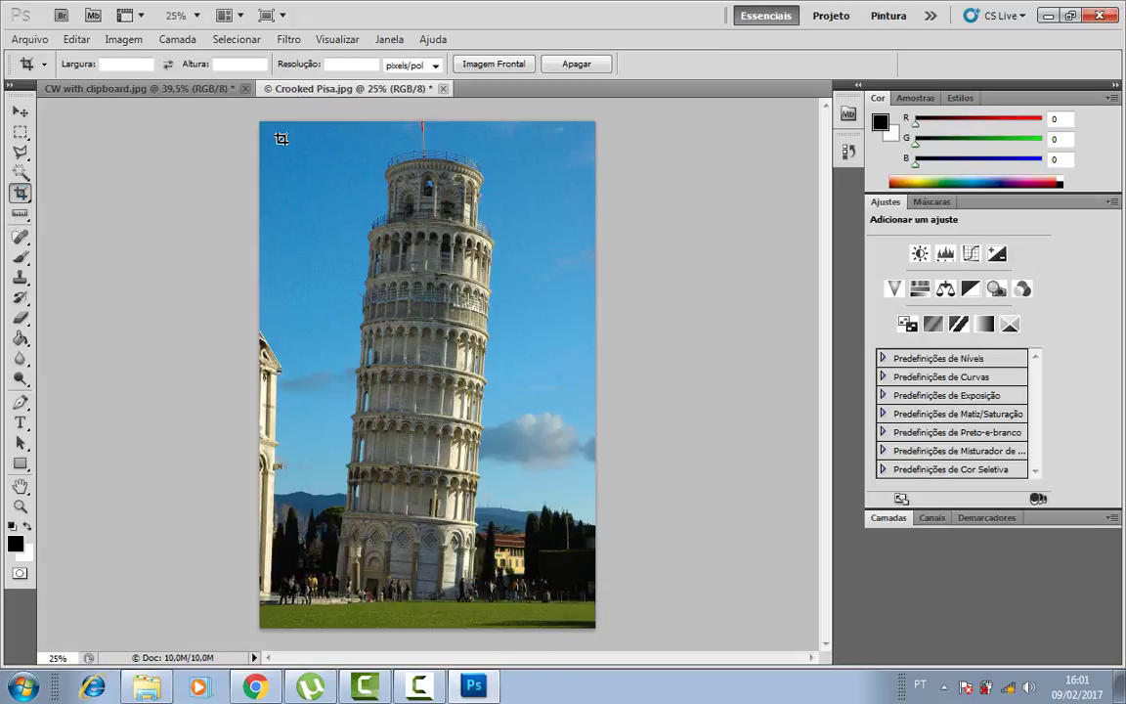
drag(275, 139, 594, 637)
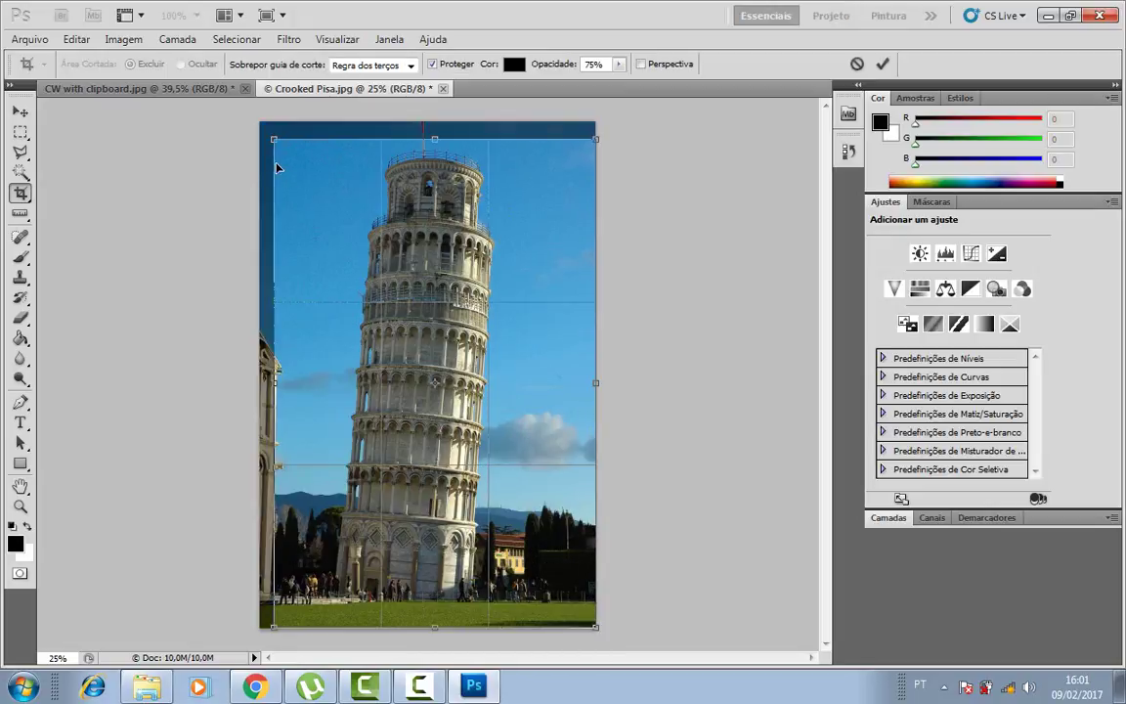
drag(273, 141, 281, 124)
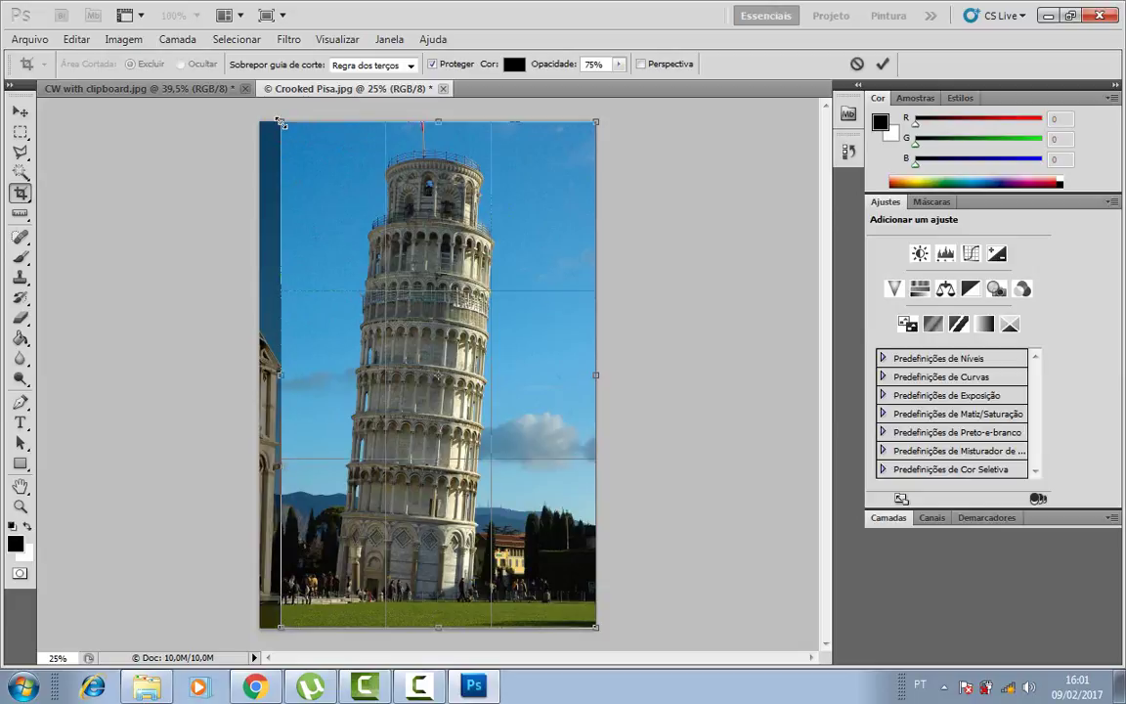
key(Return)
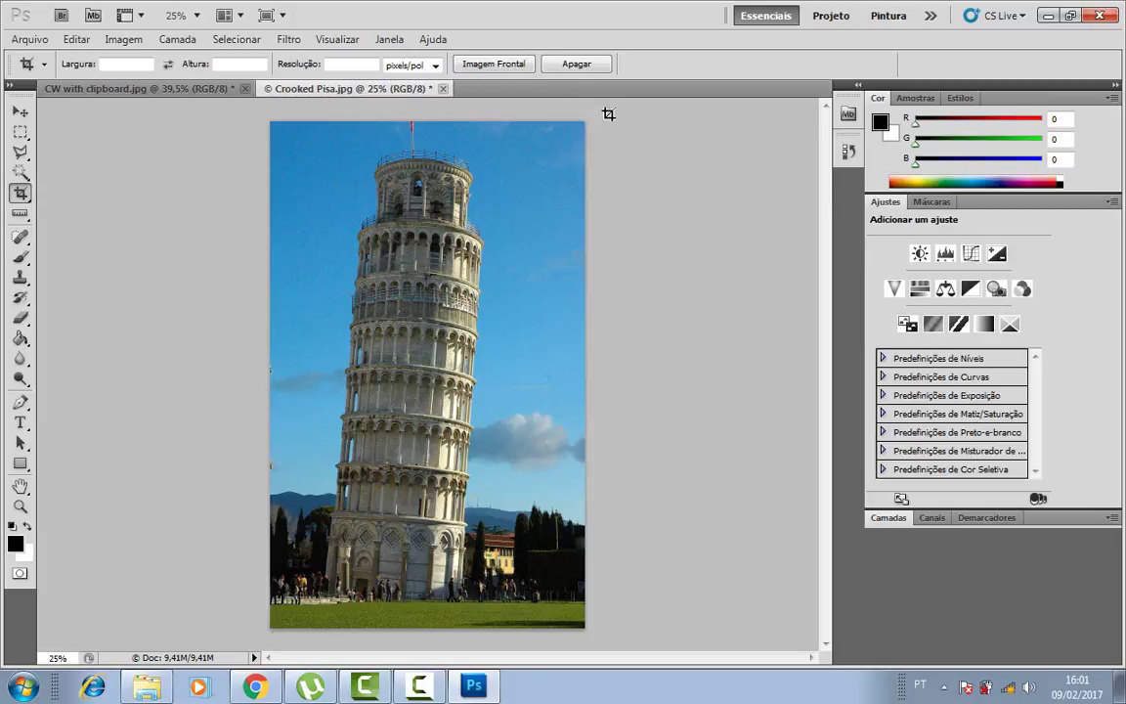
Resize Crooked Pisa.jpg to 70% in percent units with Bicúbica mais Nítida resampling.
click(123, 39)
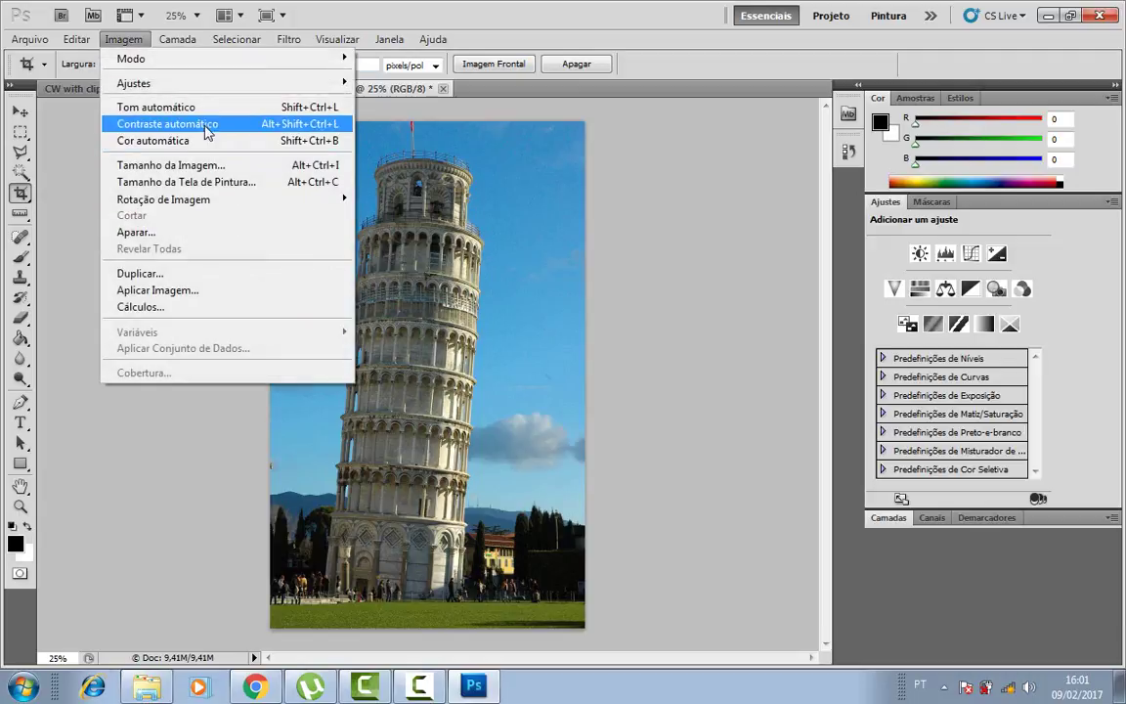
click(206, 171)
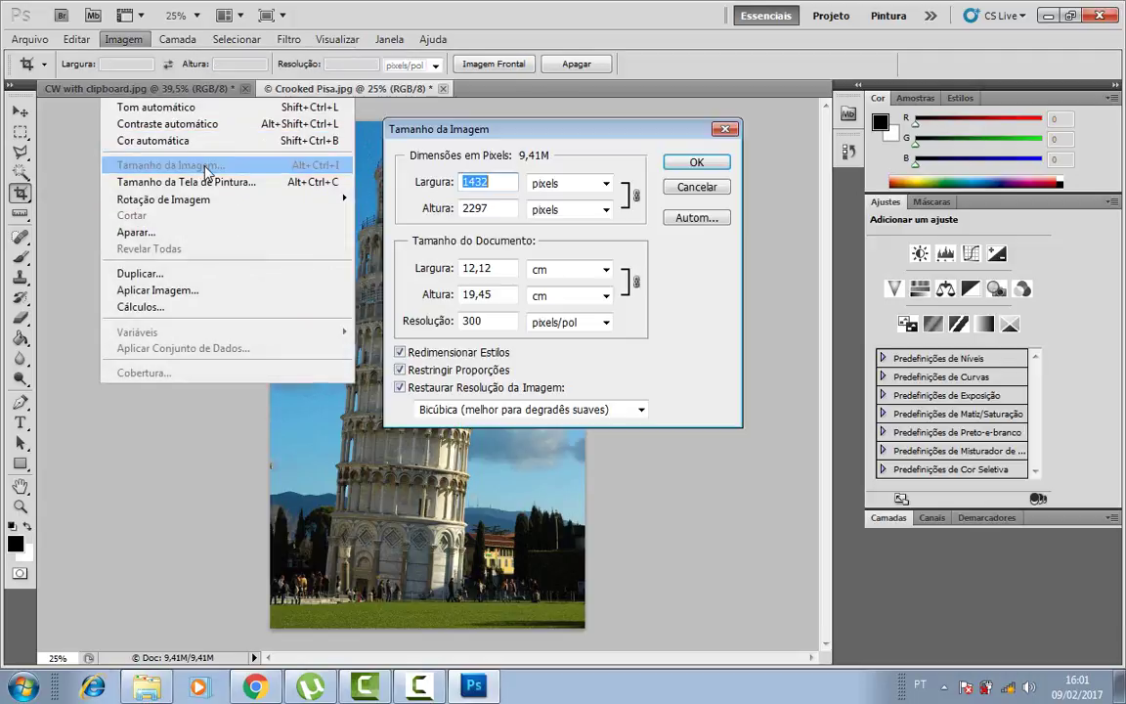
click(599, 184)
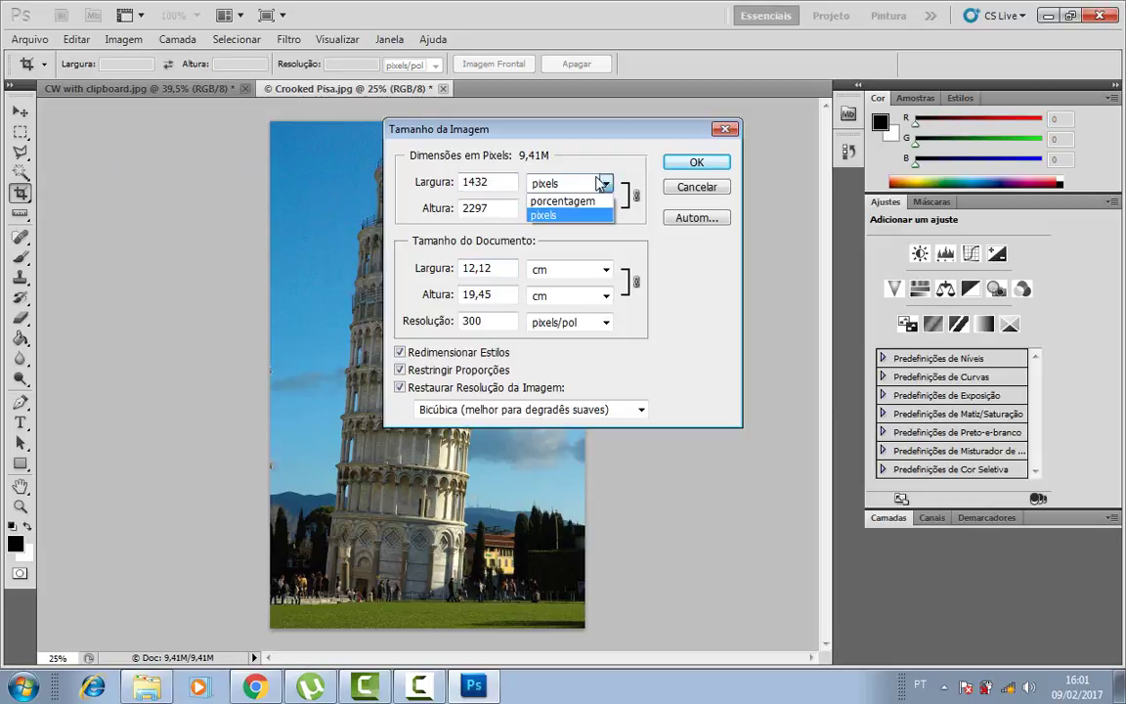
click(562, 195)
double_click(515, 187)
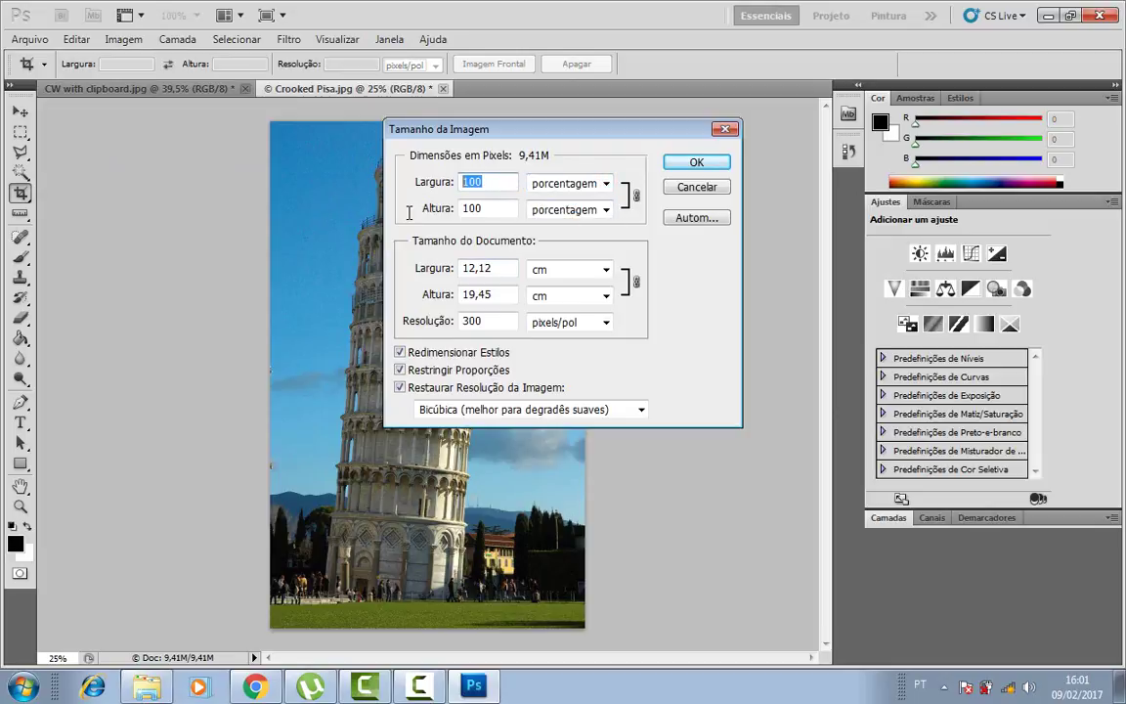
text(70)
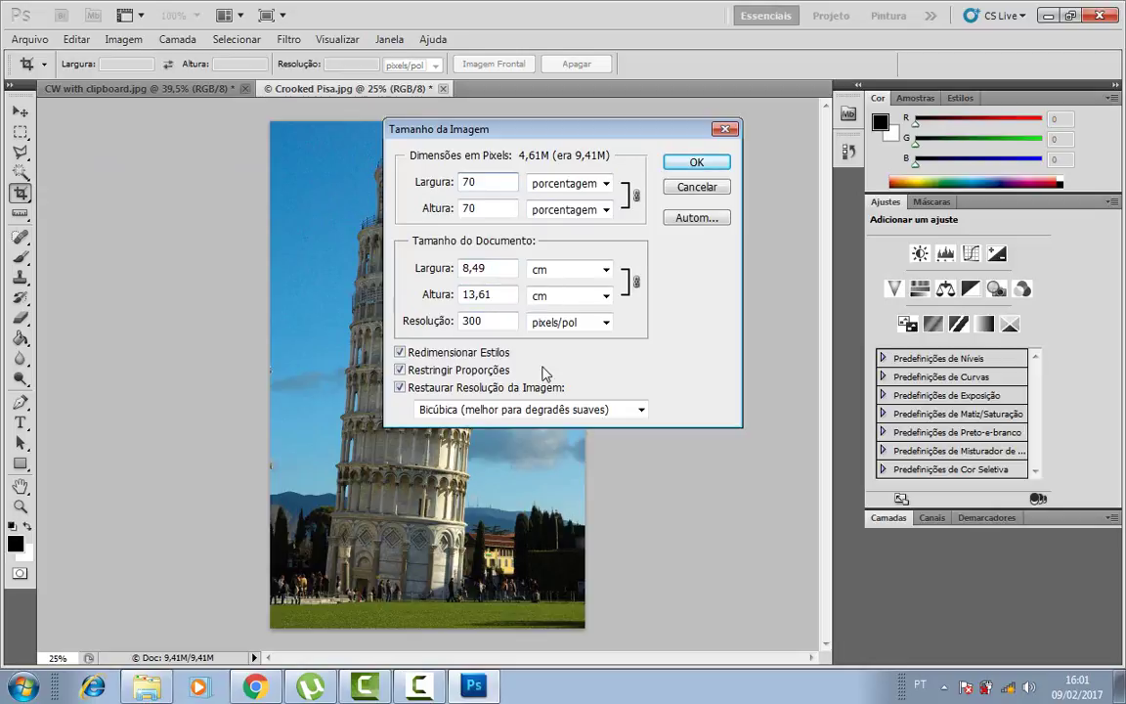
click(488, 411)
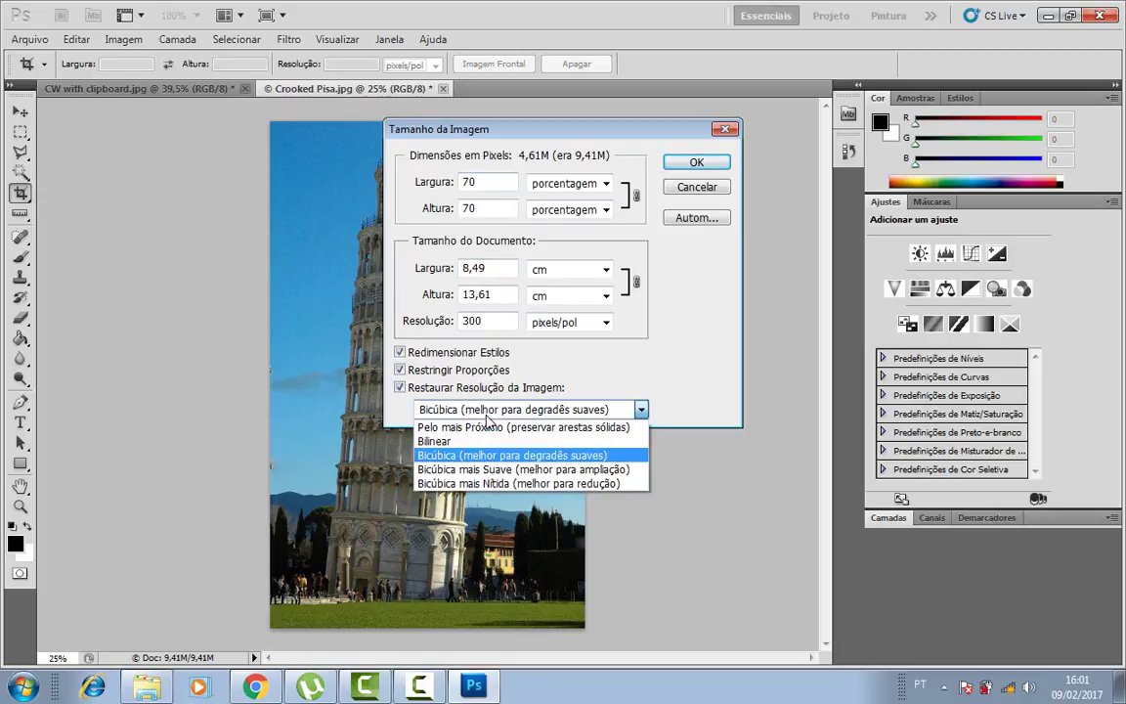
click(472, 483)
click(690, 162)
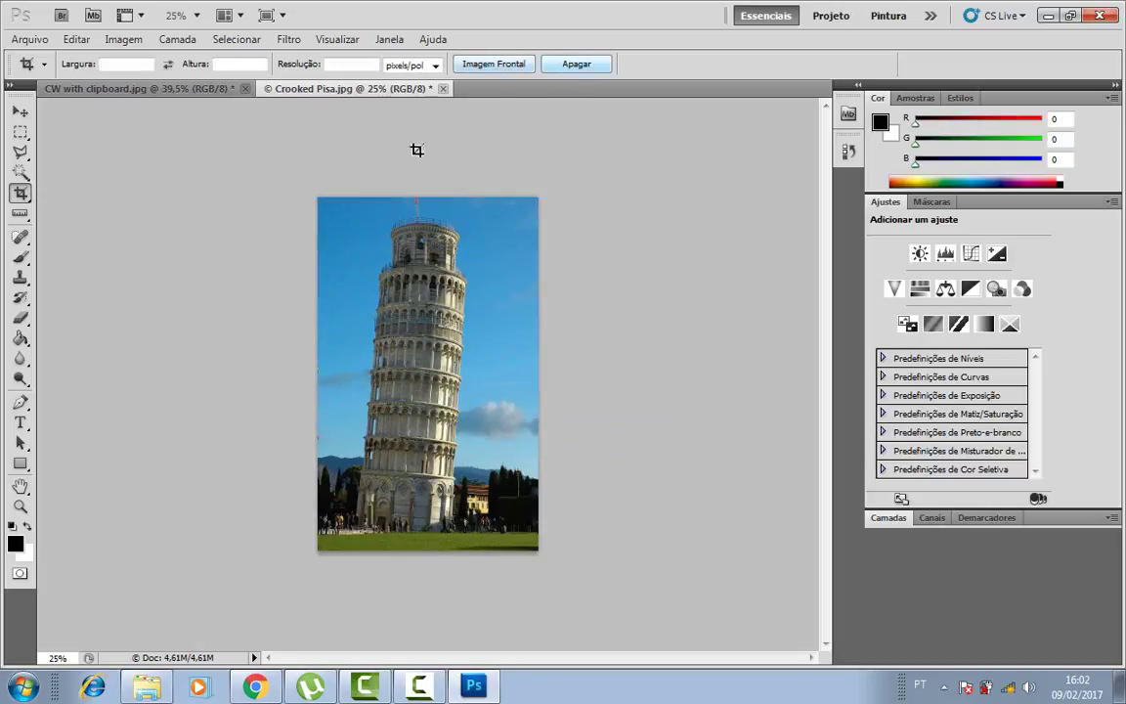
click(21, 111)
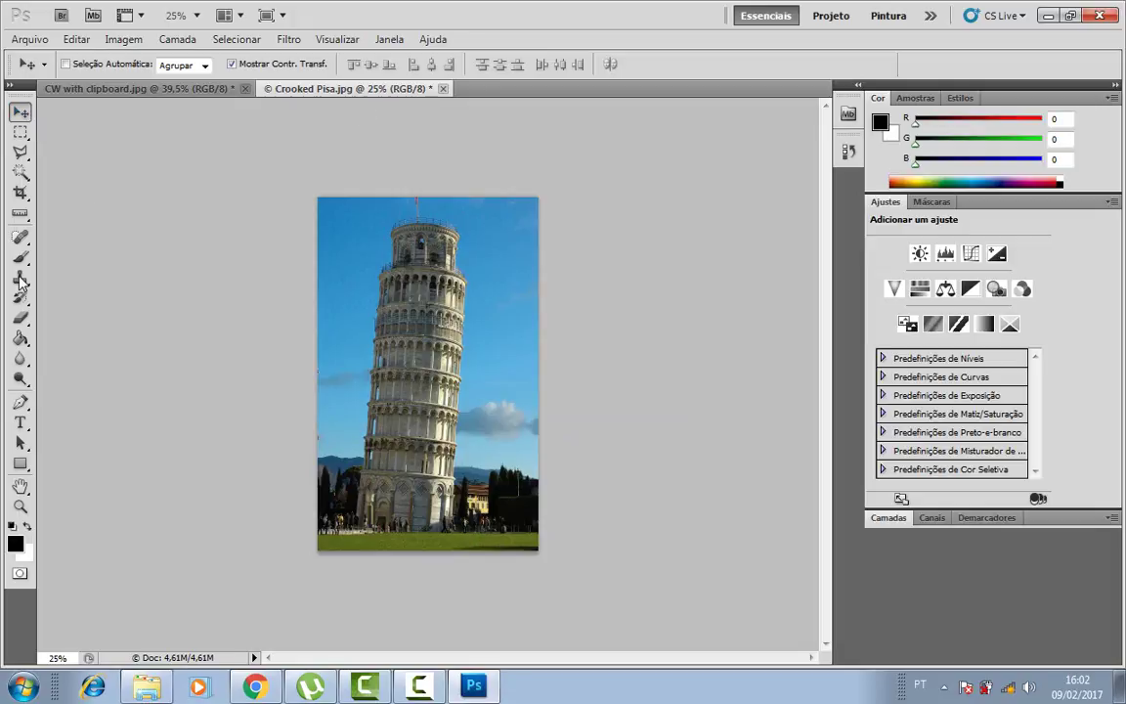
click(19, 505)
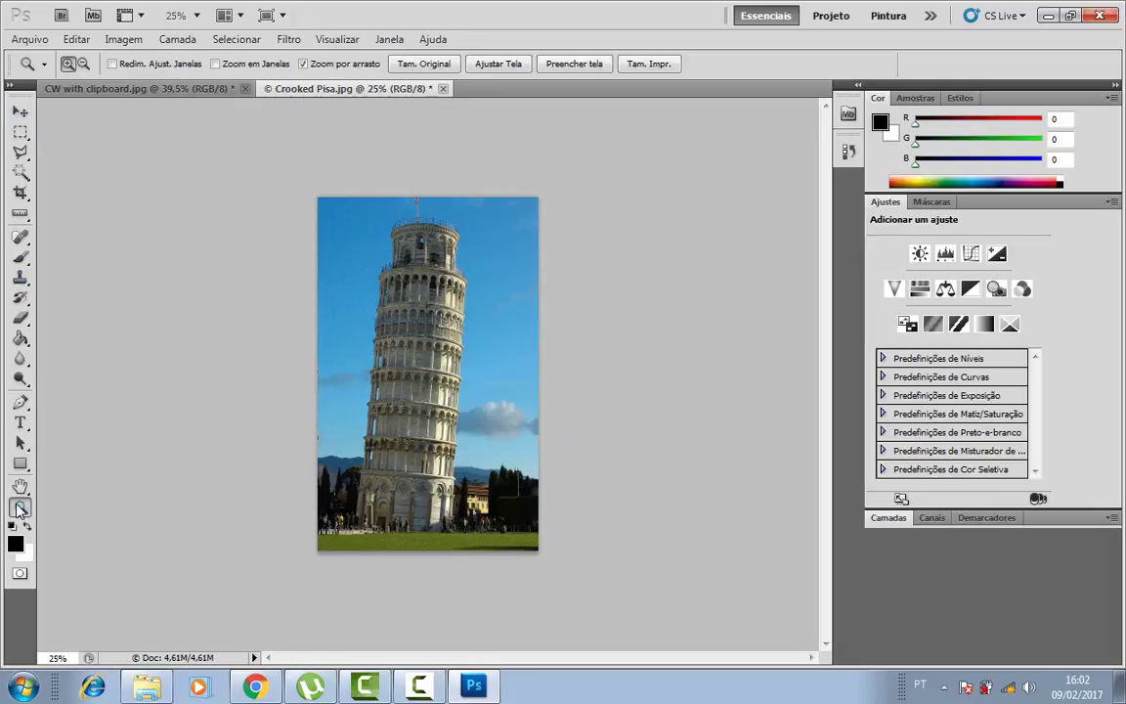
click(484, 65)
click(405, 64)
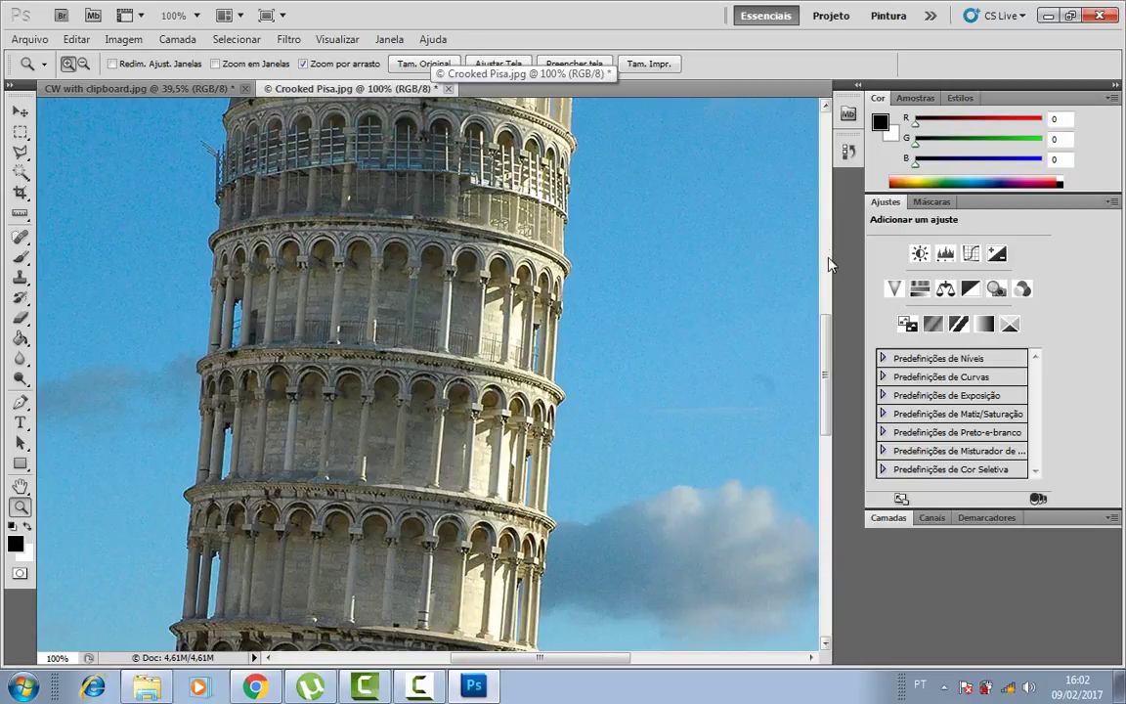
mouse_move(824, 323)
mouse_down()
mouse_move(824, 435)
mouse_move(822, 156)
mouse_up()
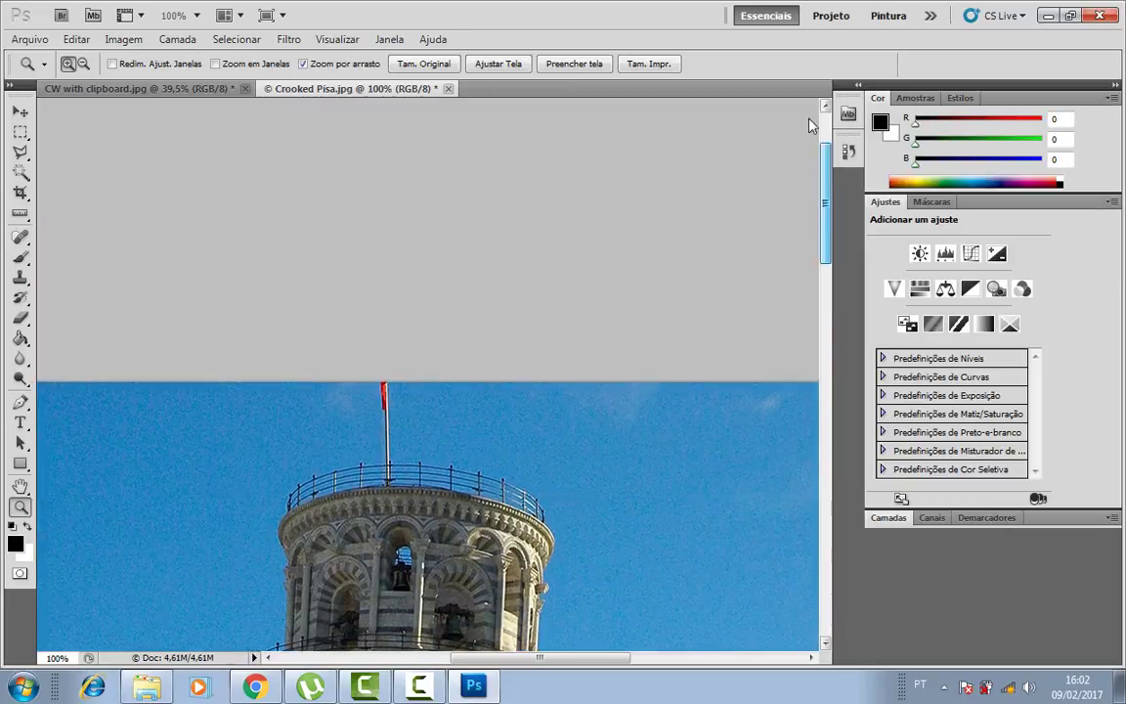
drag(822, 156, 811, 112)
click(493, 71)
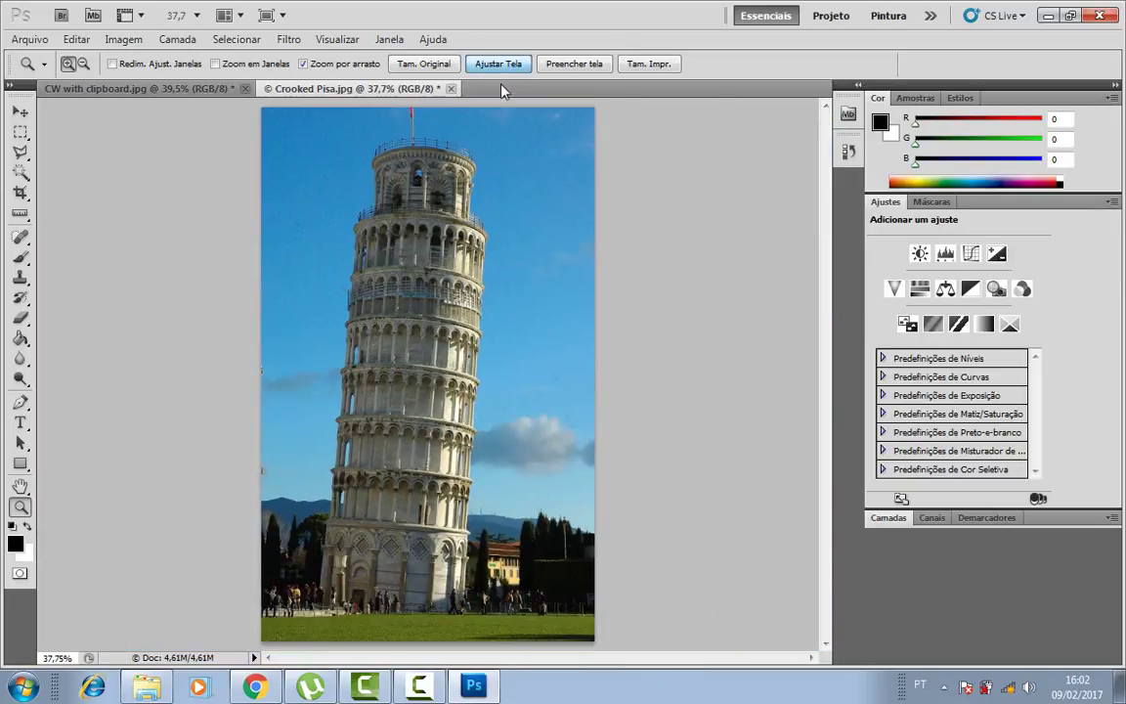